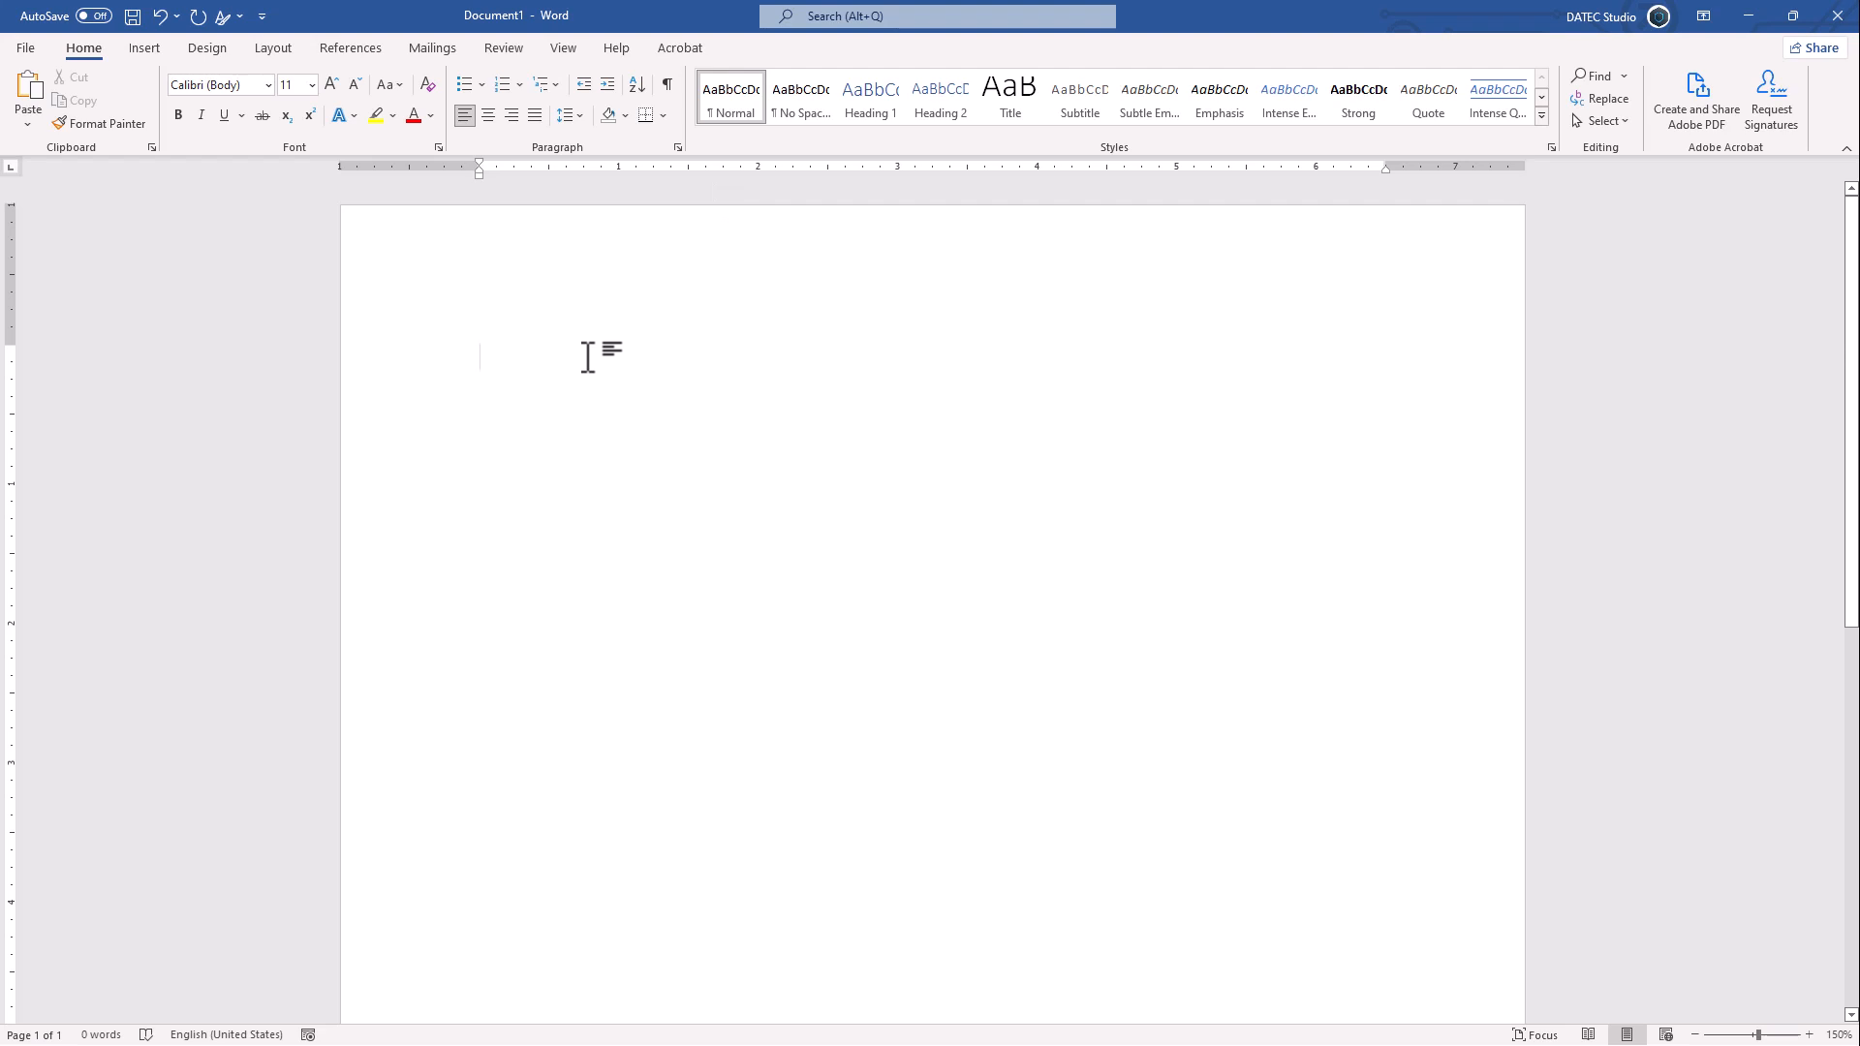
- Type the heading Title 01, select it and cycle its case until it reads TITLE 01
{"action": "type", "text": "title 01"}
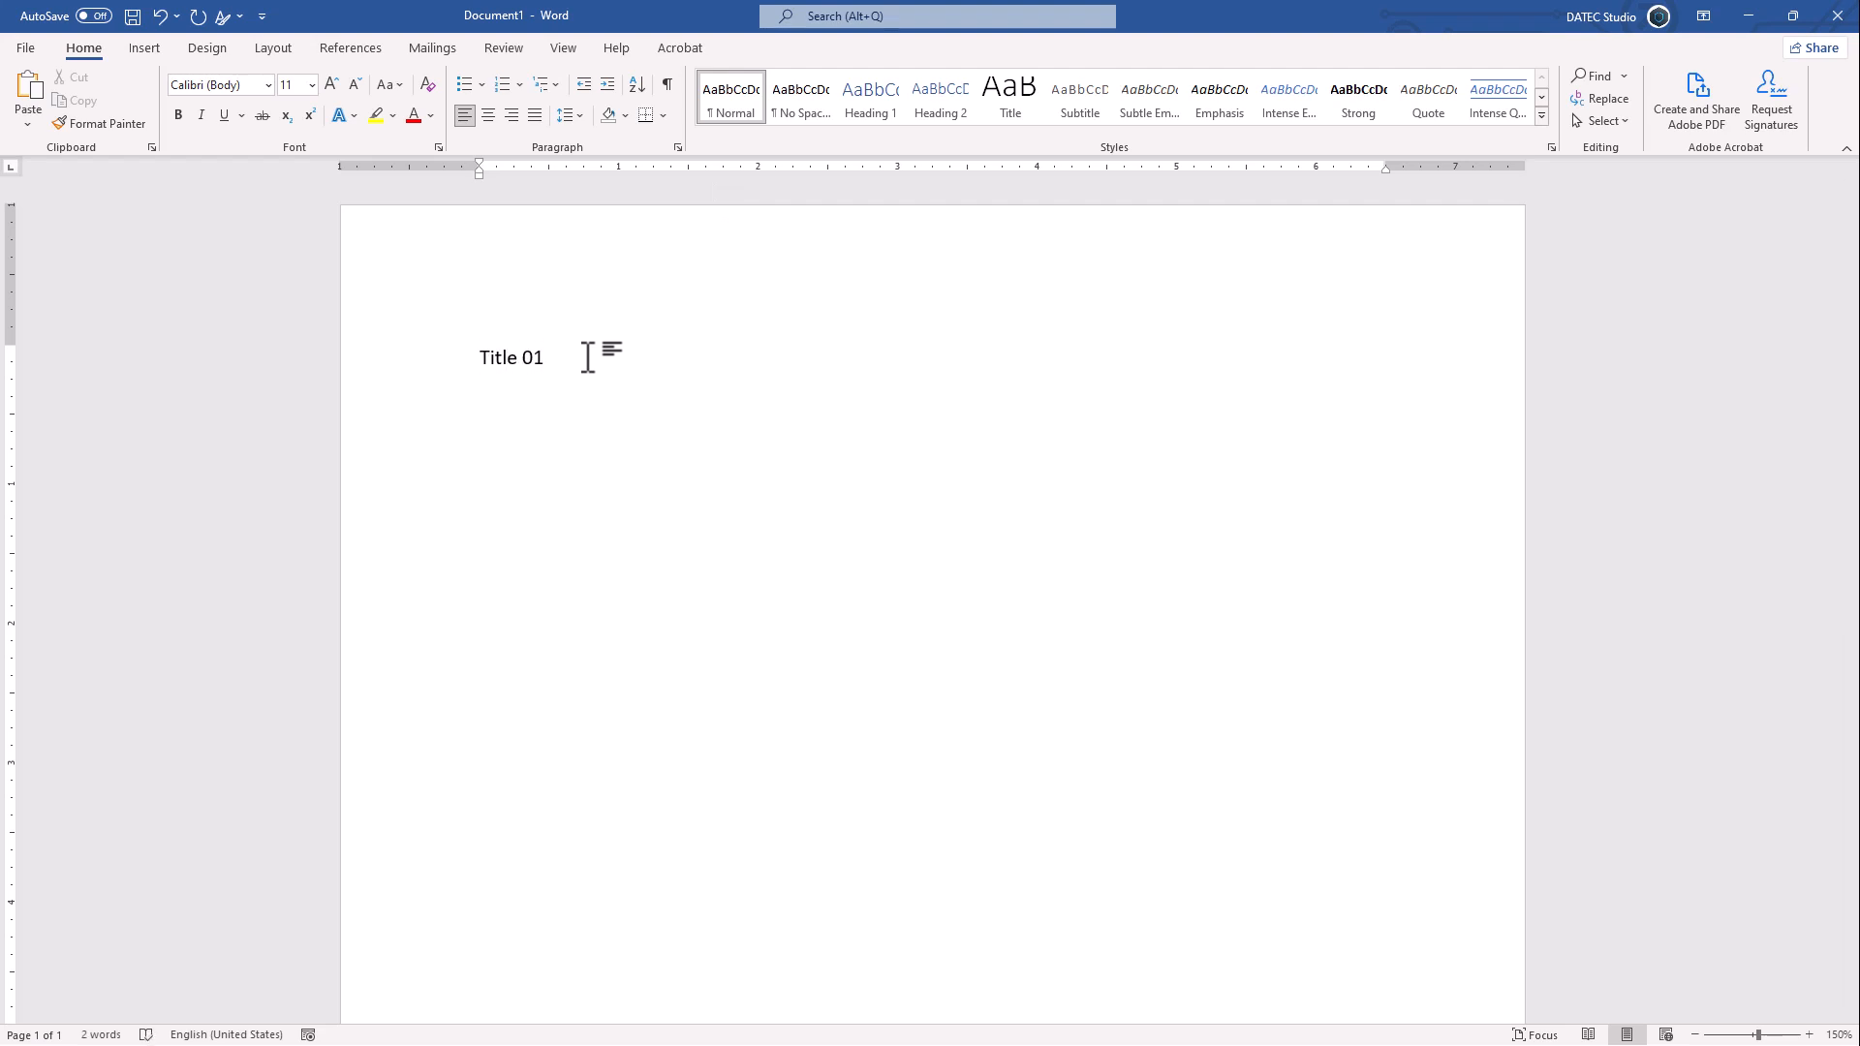
{"action": "key", "text": "shift+Left"}
{"action": "key", "text": "shift+Left"}
{"action": "key", "text": "shift+Left"}
{"action": "key", "text": "shift+Left"}
{"action": "key", "text": "shift+Left"}
{"action": "key", "text": "shift+Left"}
{"action": "key", "text": "shift+Left"}
{"action": "key", "text": "shift+Left"}
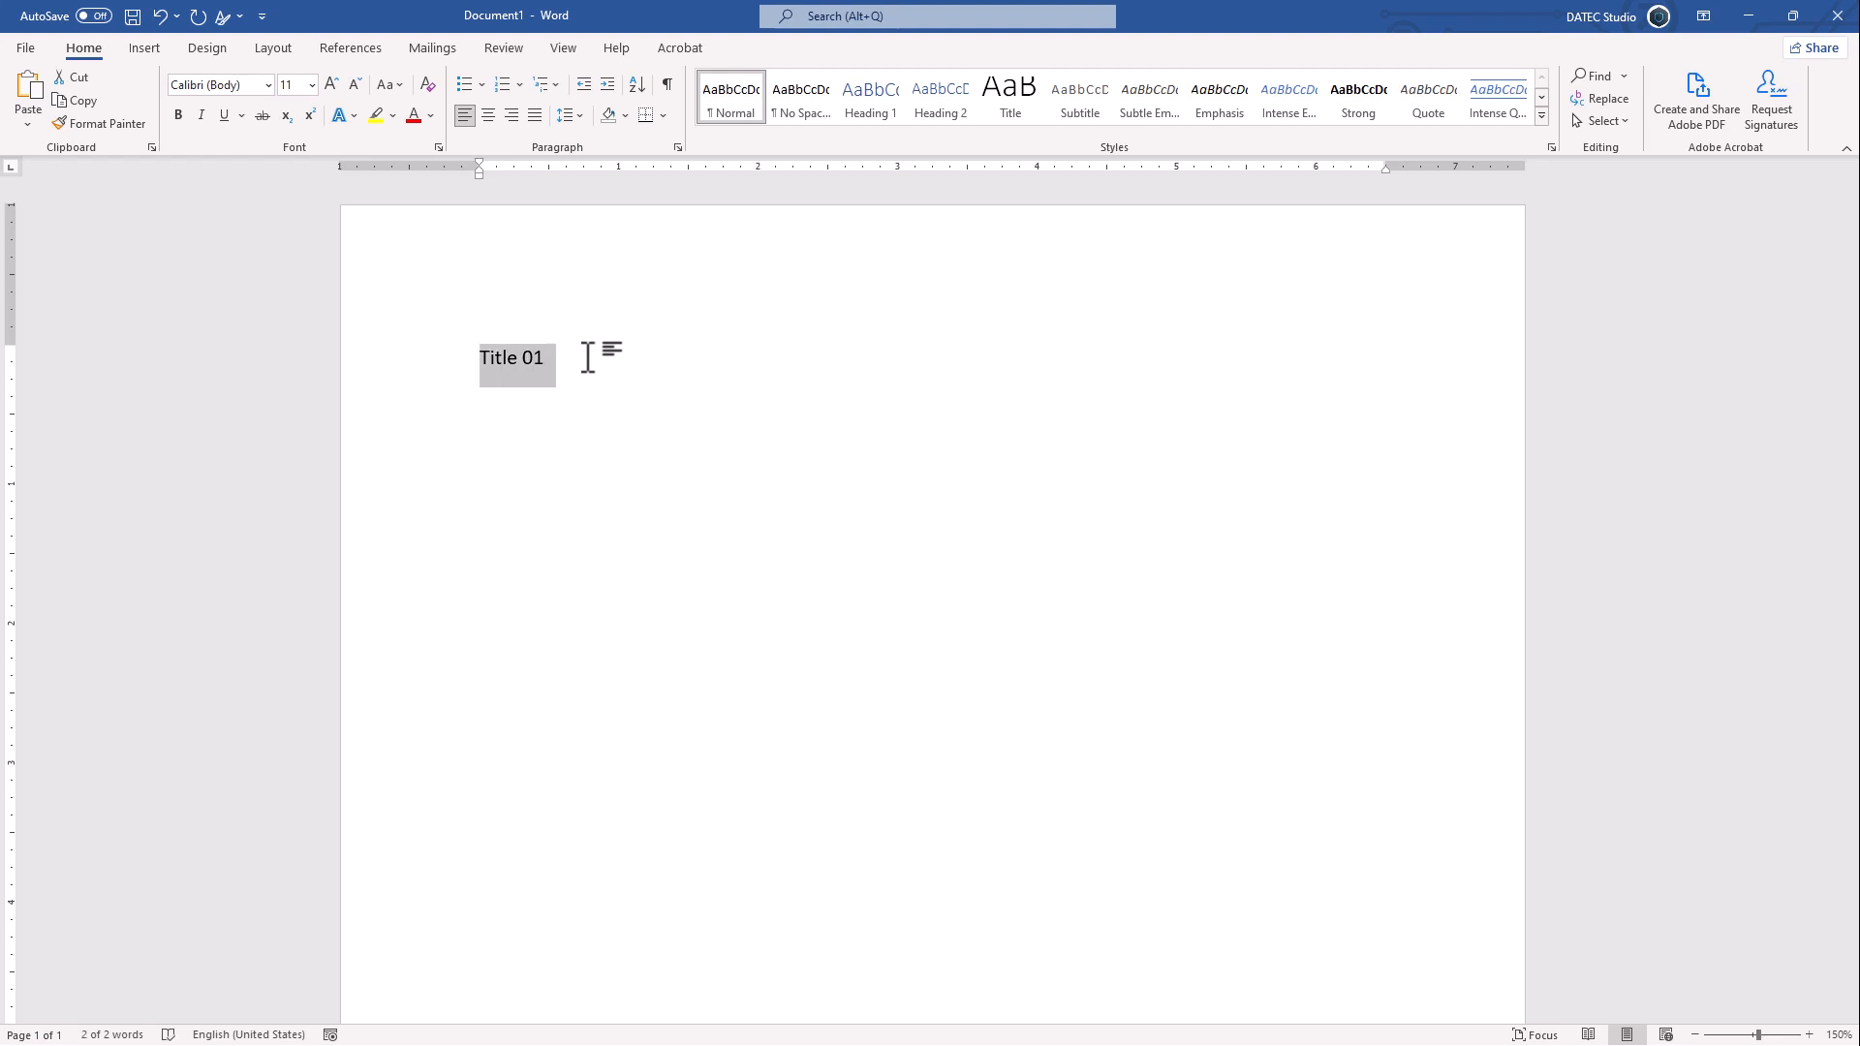
{"action": "left_click", "coordinate": [399, 85]}
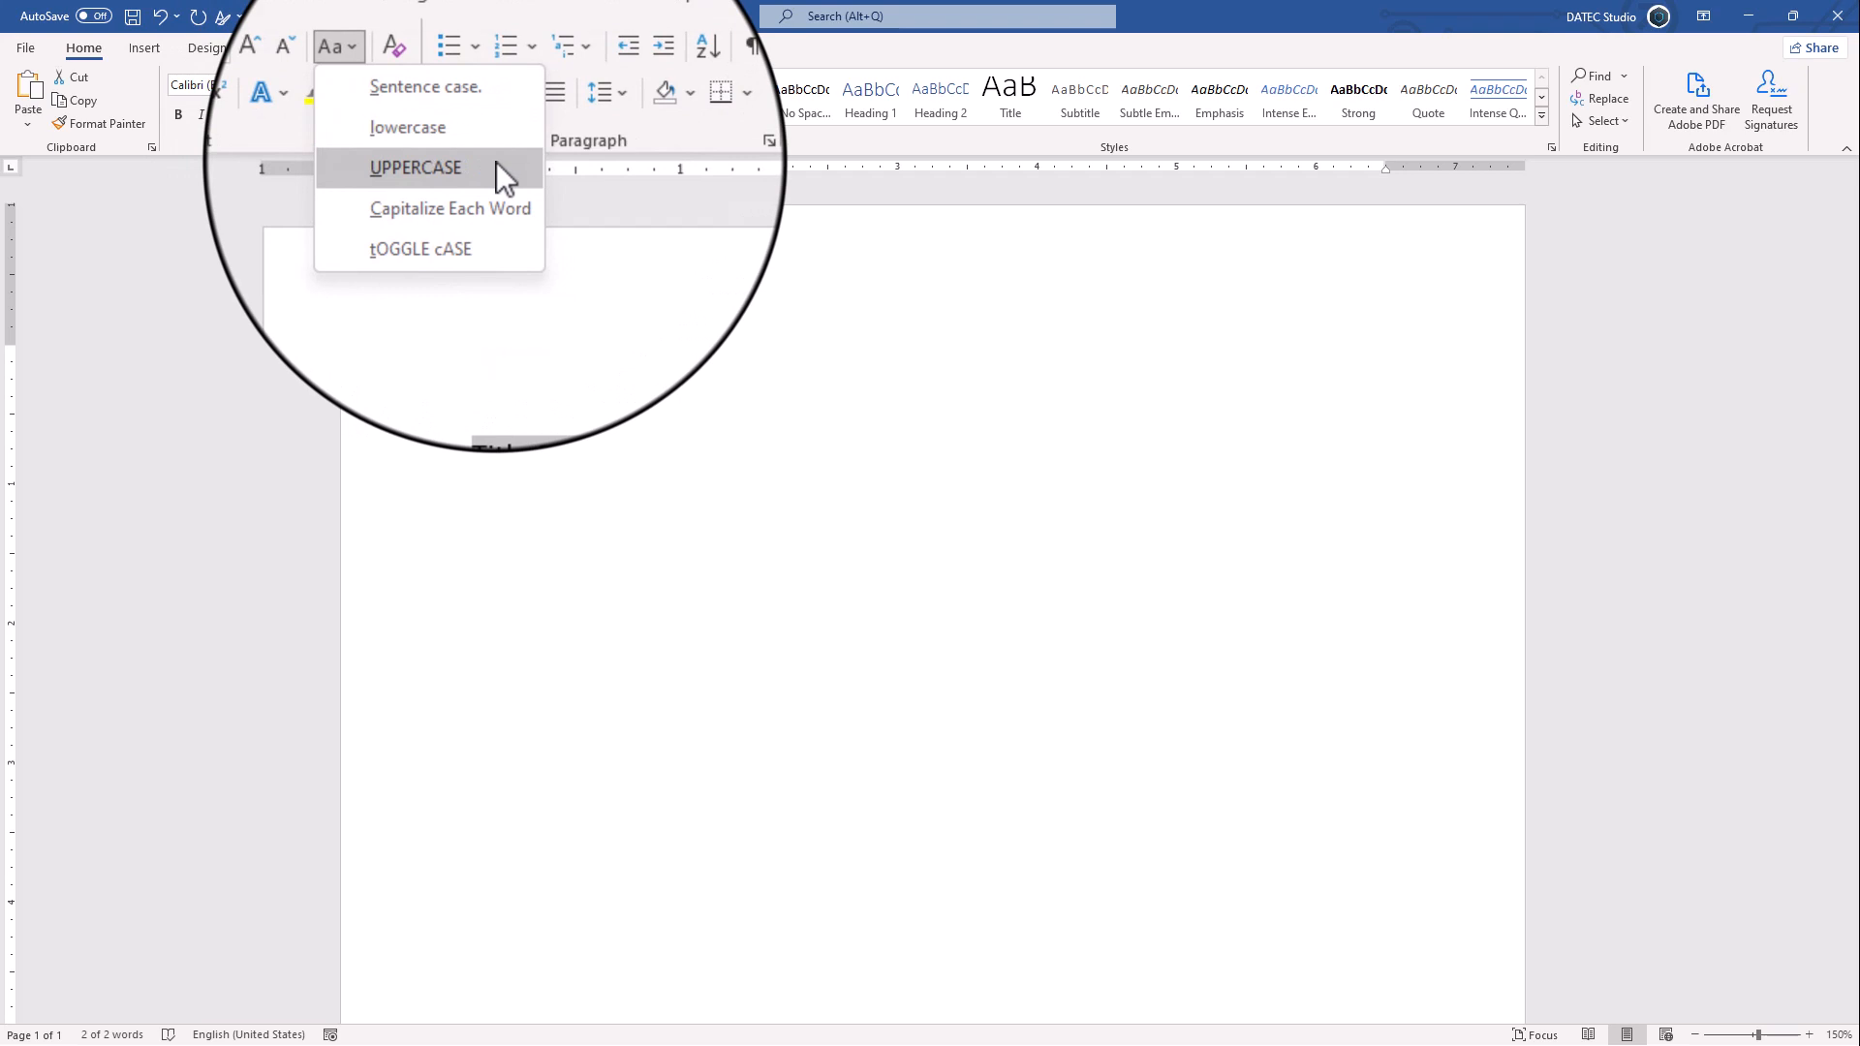
{"action": "key", "text": "Escape"}
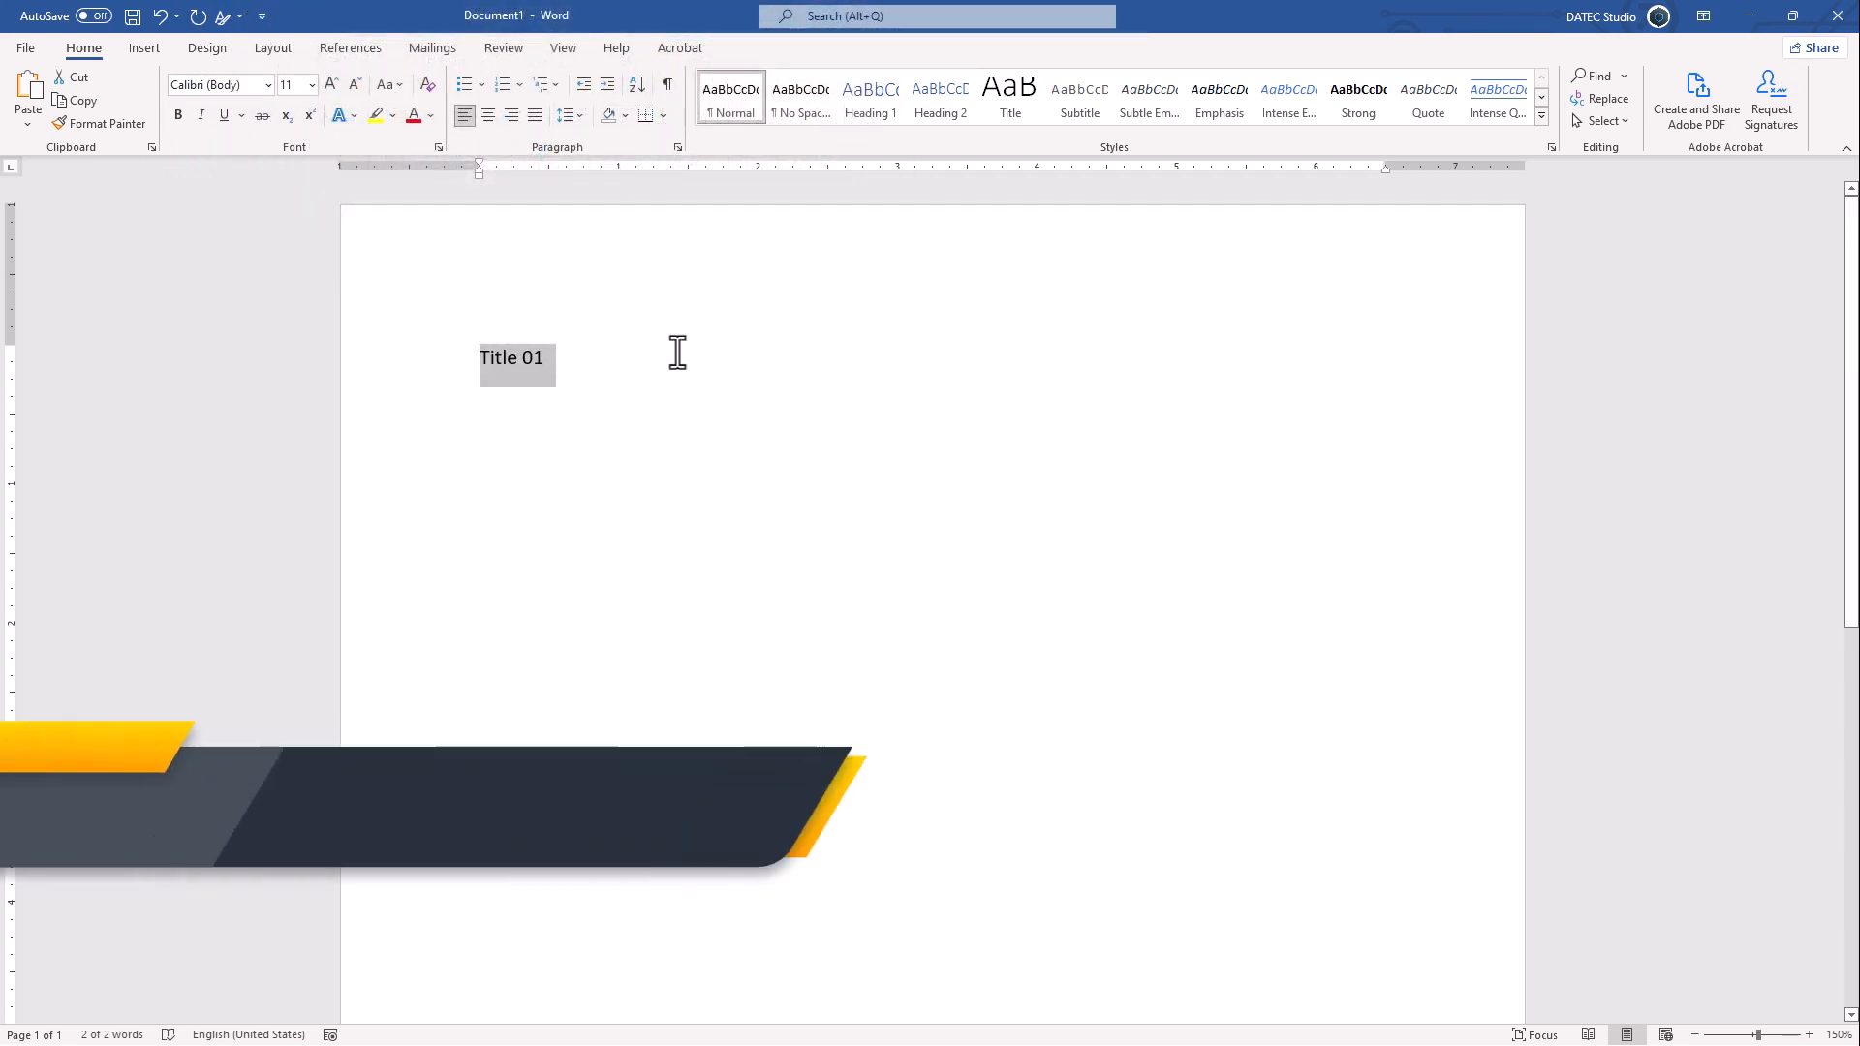
{"action": "key", "text": "shift+F3"}
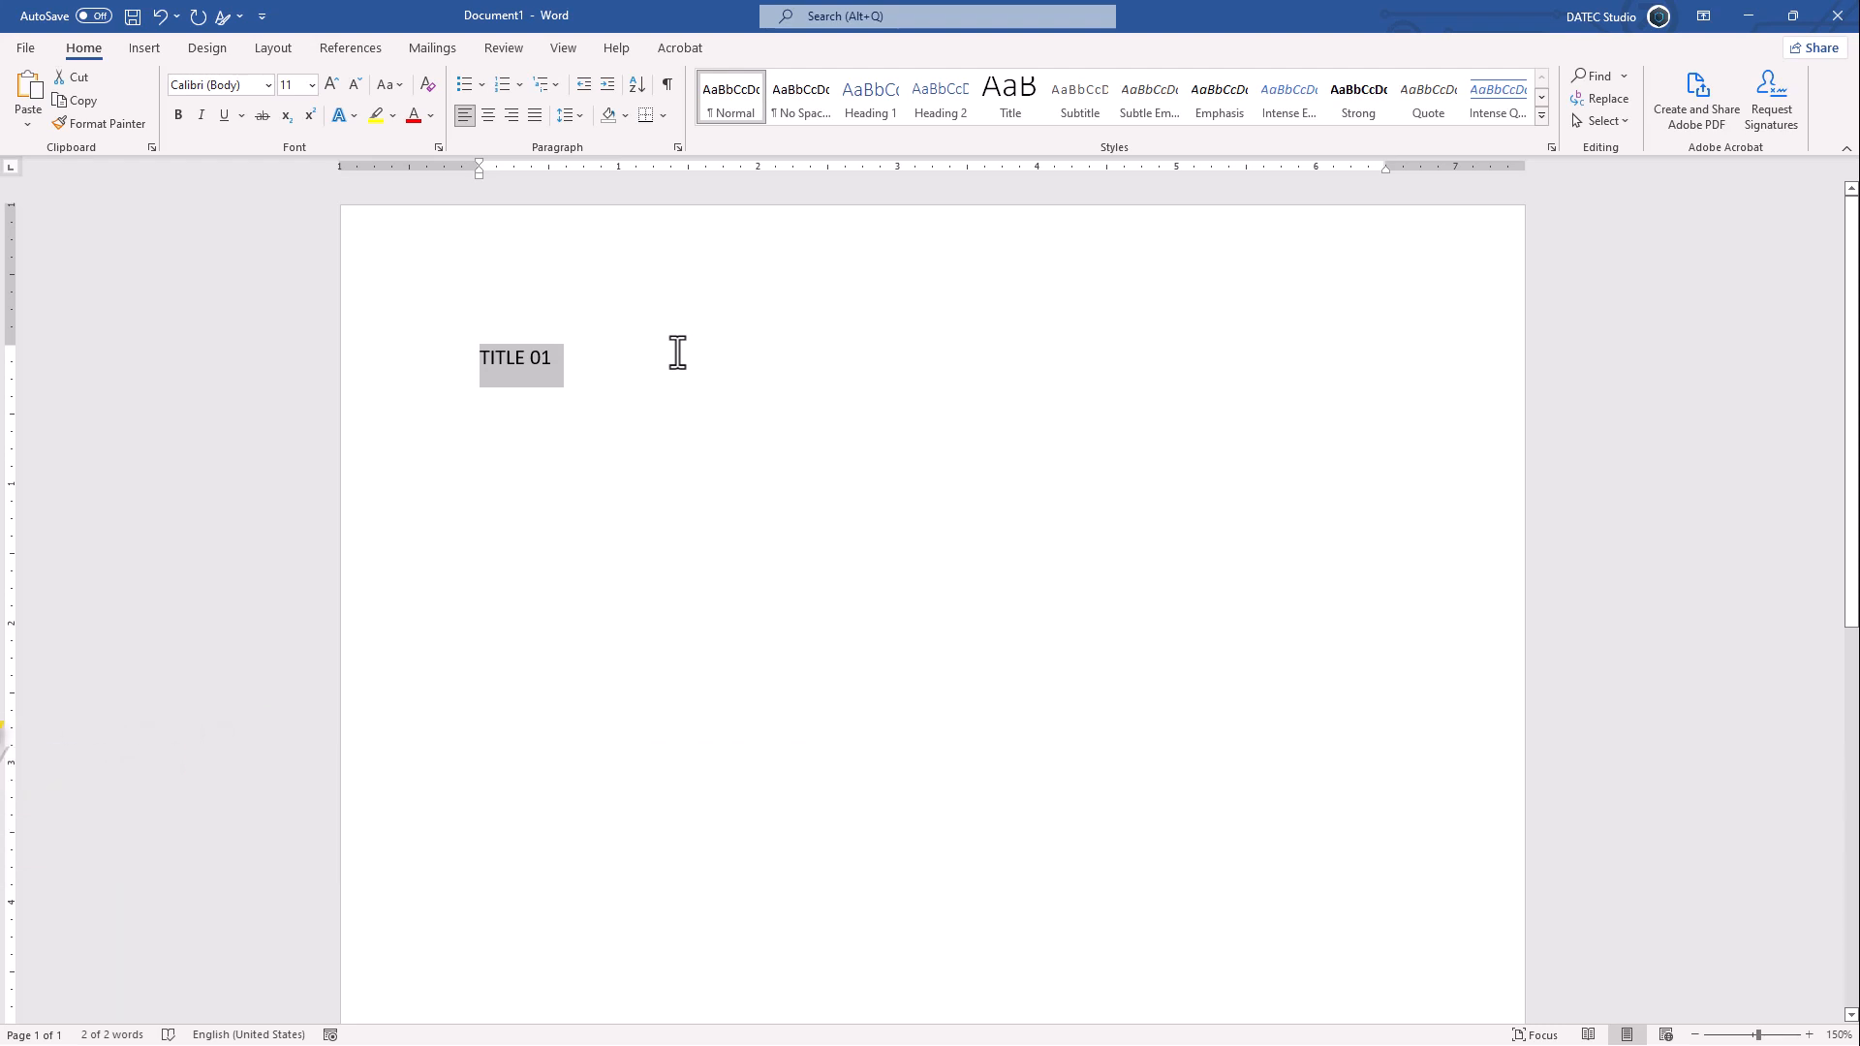
{"action": "key", "text": "shift+F3"}
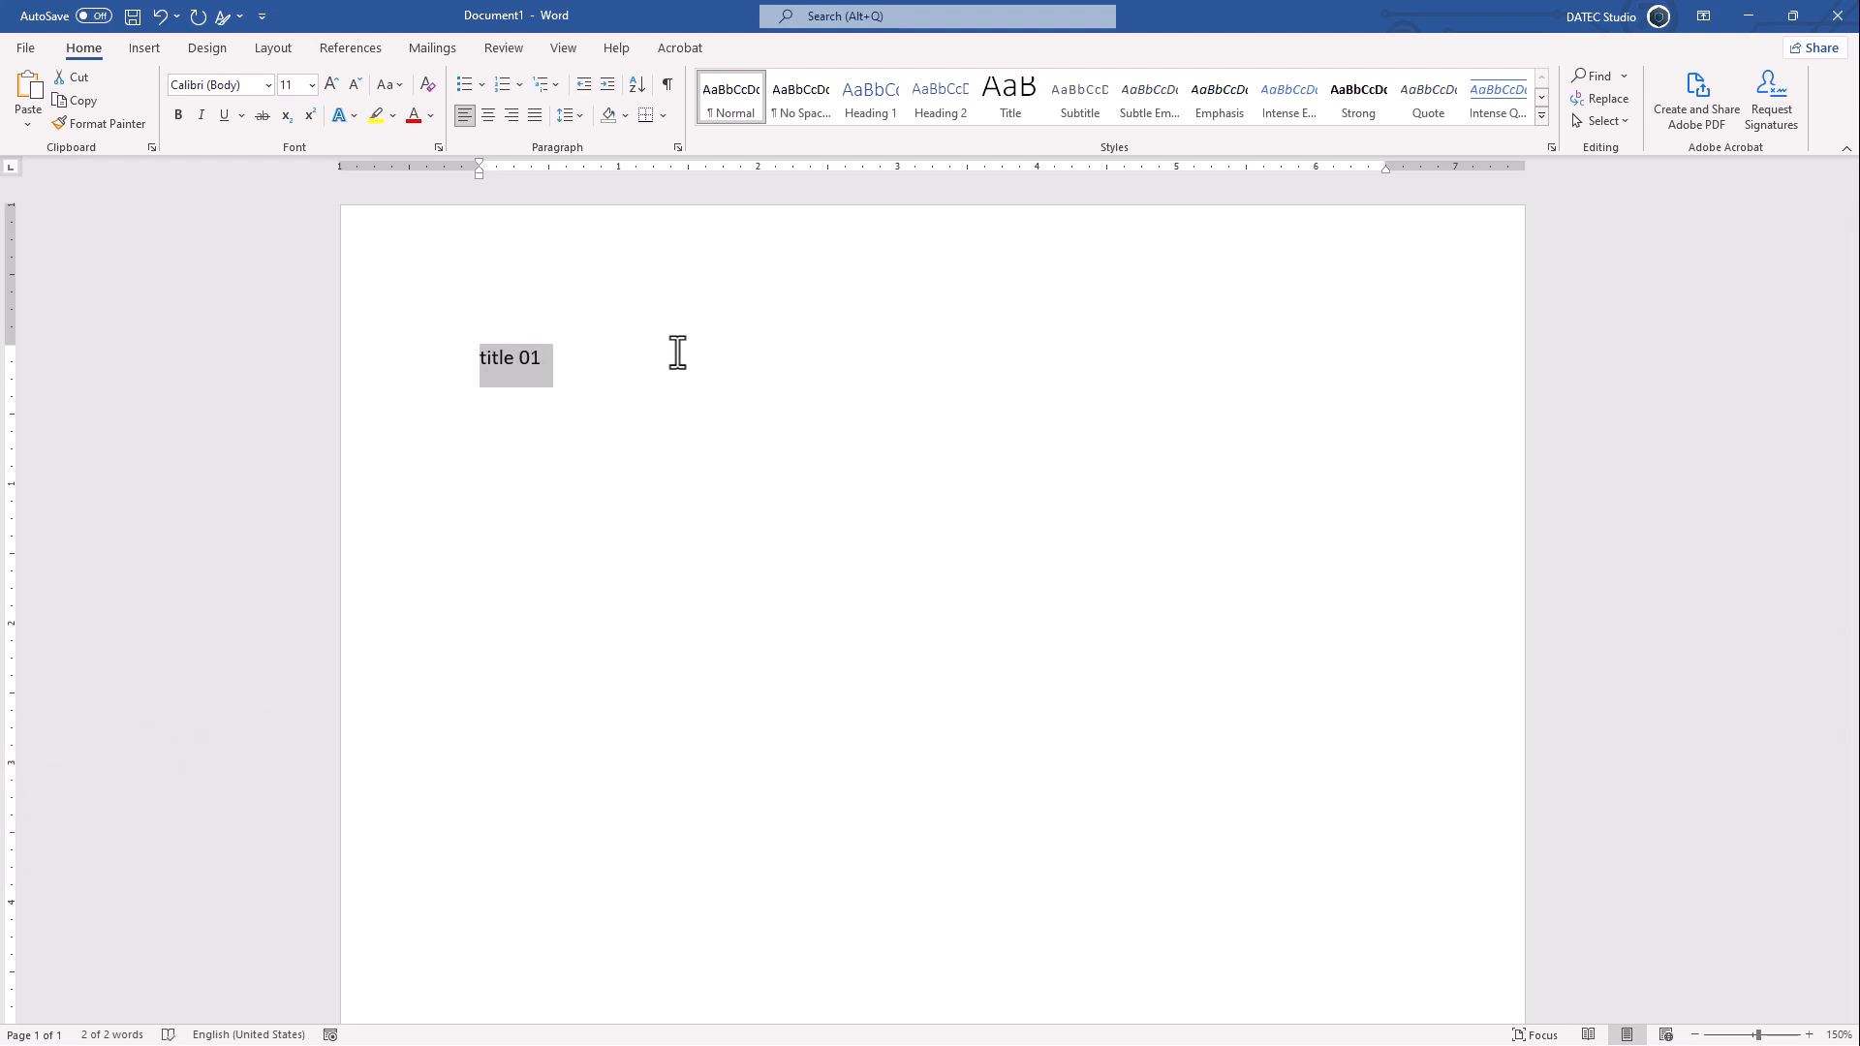
{"action": "key", "text": "shift+F3"}
{"action": "key", "text": "shift+F3"}
{"action": "key", "text": "End"}
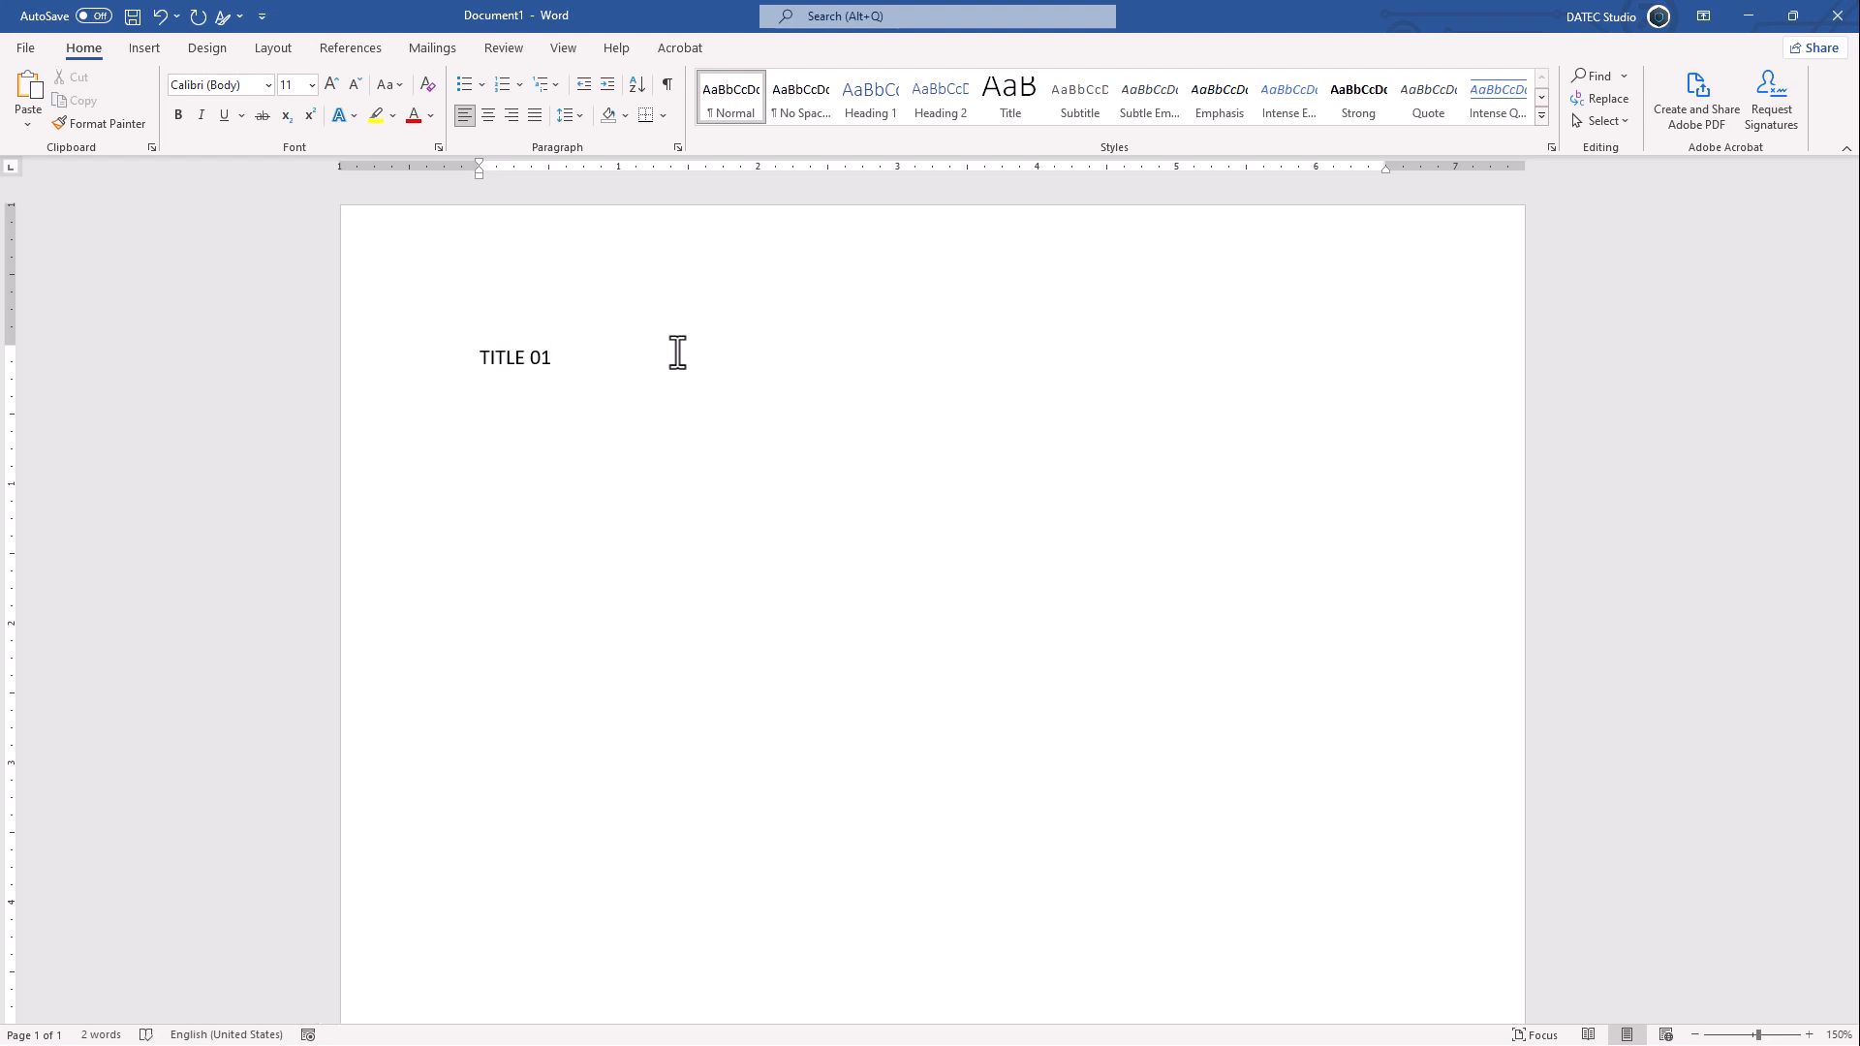
- Insert sample paragraphs with =rand(), then add a second heading TITLE 02 followed by more =rand() paragraphs
{"action": "key", "text": "Return"}
{"action": "type", "text": "=rand()"}
{"action": "key", "text": "Return"}
{"action": "type", "text": "title"}
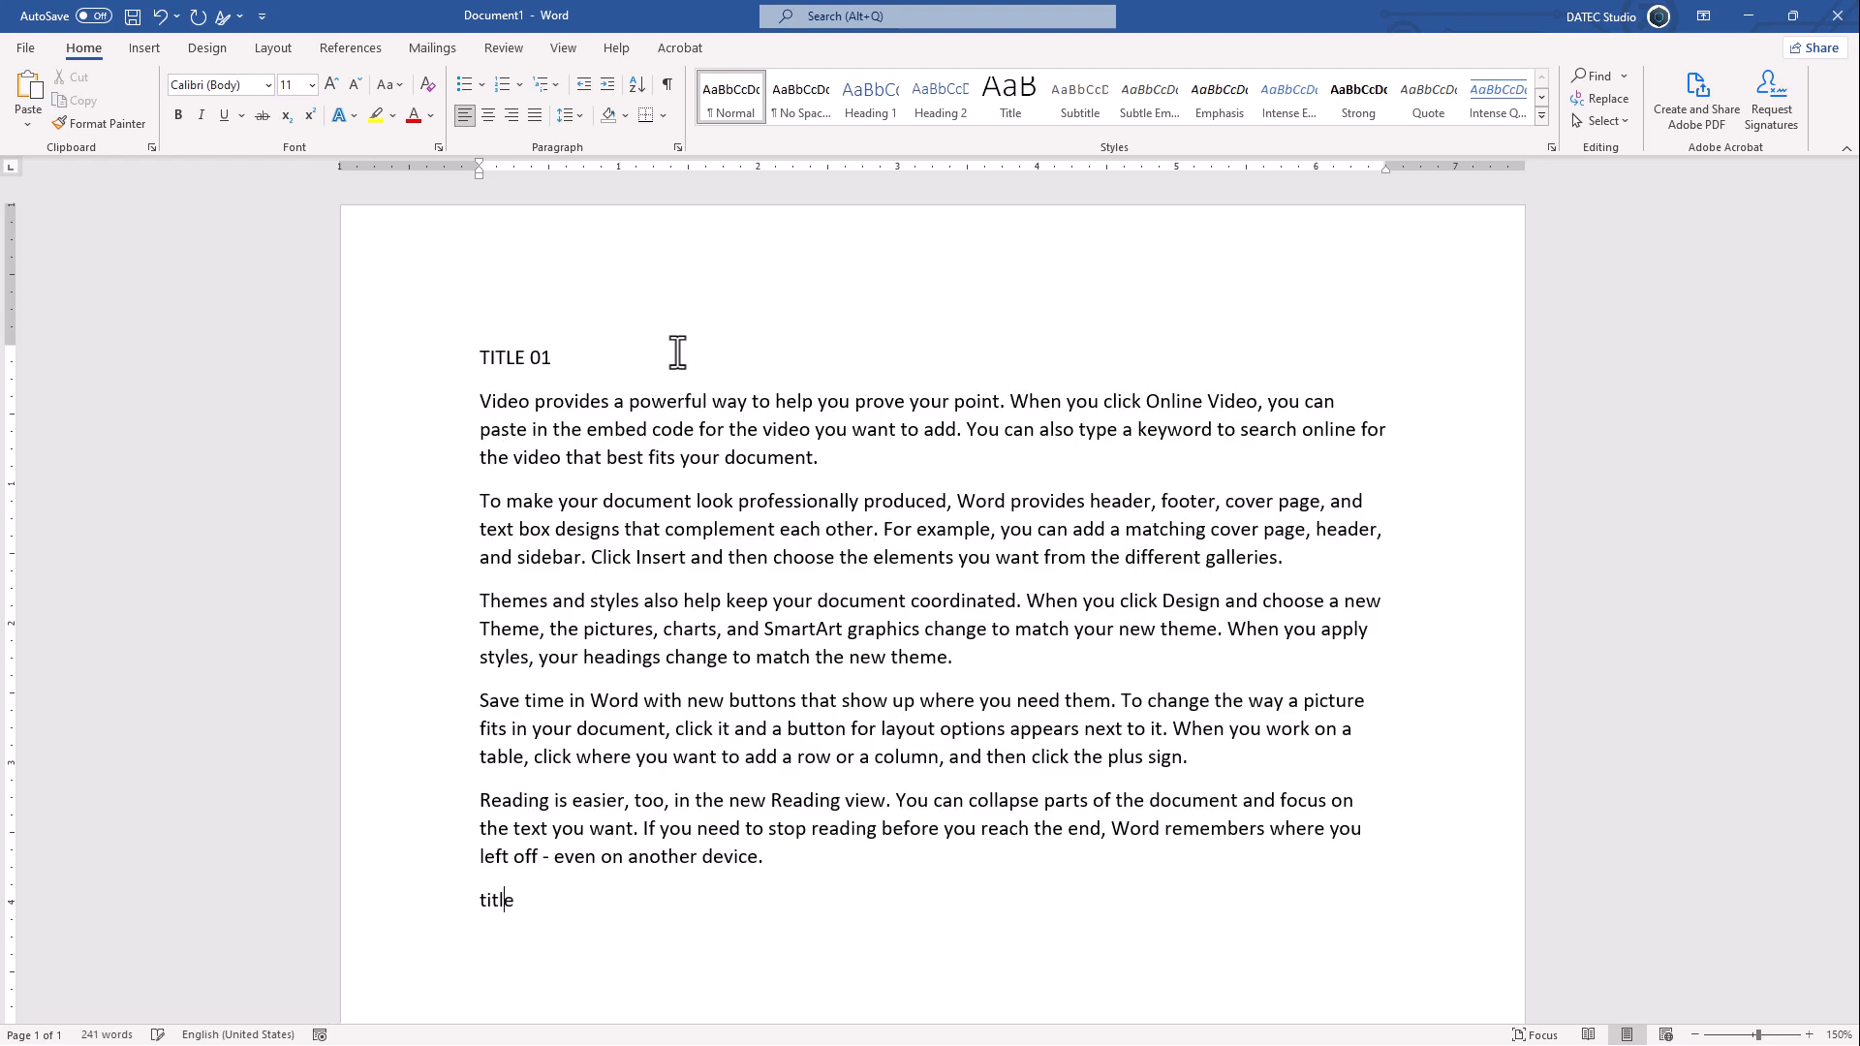
{"action": "key", "text": "shift+F3"}
{"action": "key", "text": "shift+F3"}
{"action": "type", "text": "02"}
{"action": "type", "text": "=rand()"}
{"action": "key", "text": "Return"}
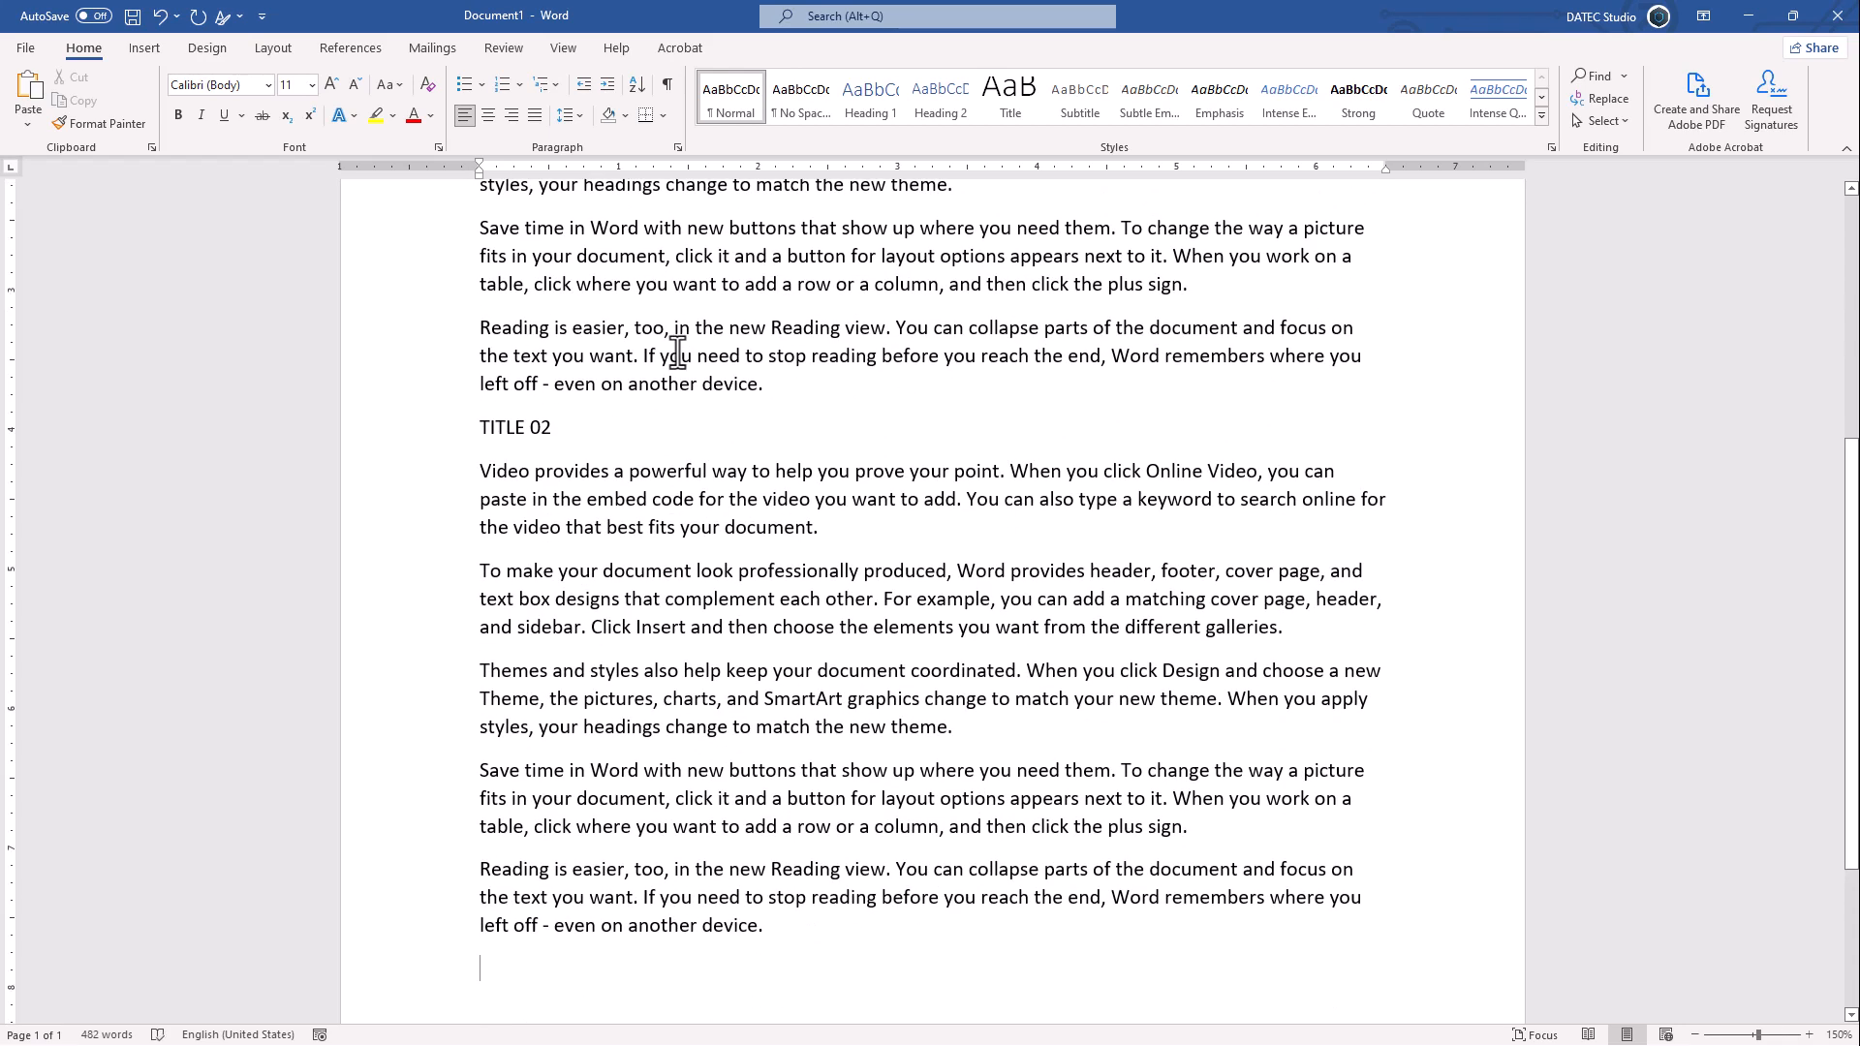
- Add a third heading, title 03, with its case switched, followed by another block of =rand() paragraphs
{"action": "type", "text": "title"}
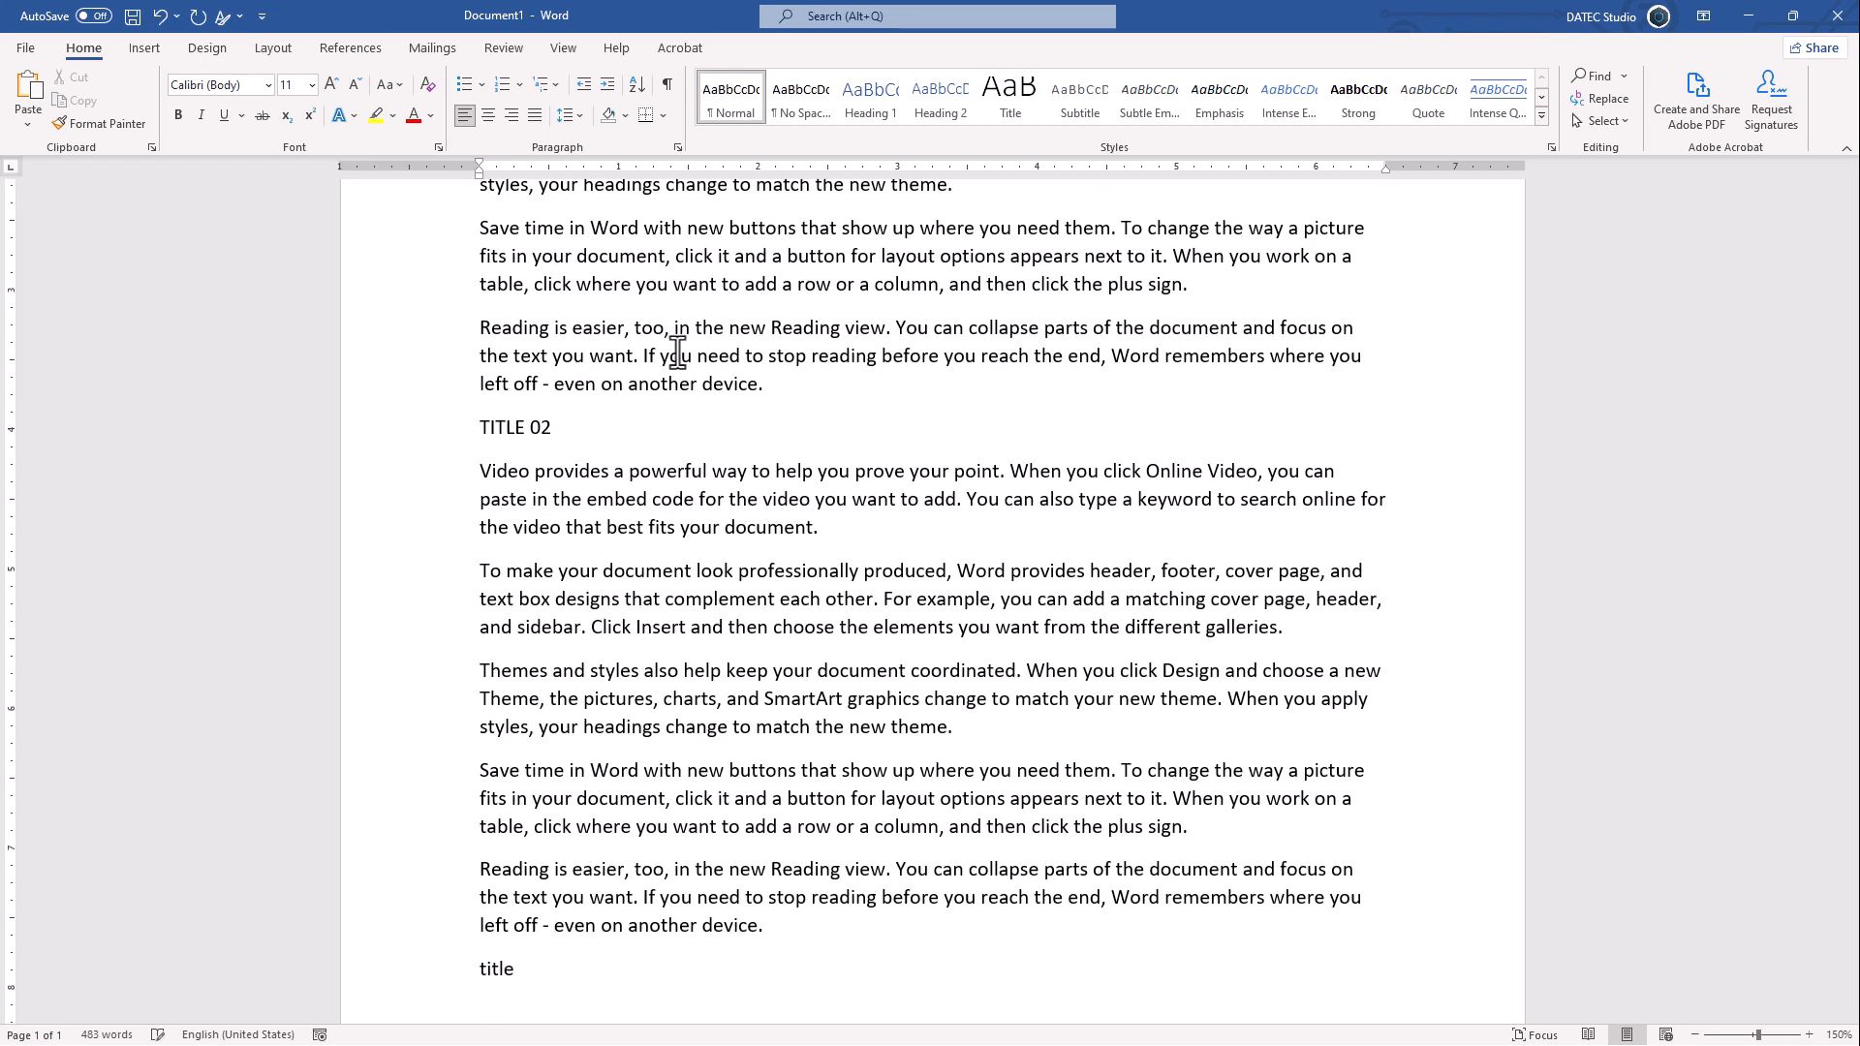
{"action": "key", "text": "shift+F3"}
{"action": "type", "text": "03"}
{"action": "key", "text": "Return"}
{"action": "type", "text": "=rand()"}
{"action": "key", "text": "Return"}
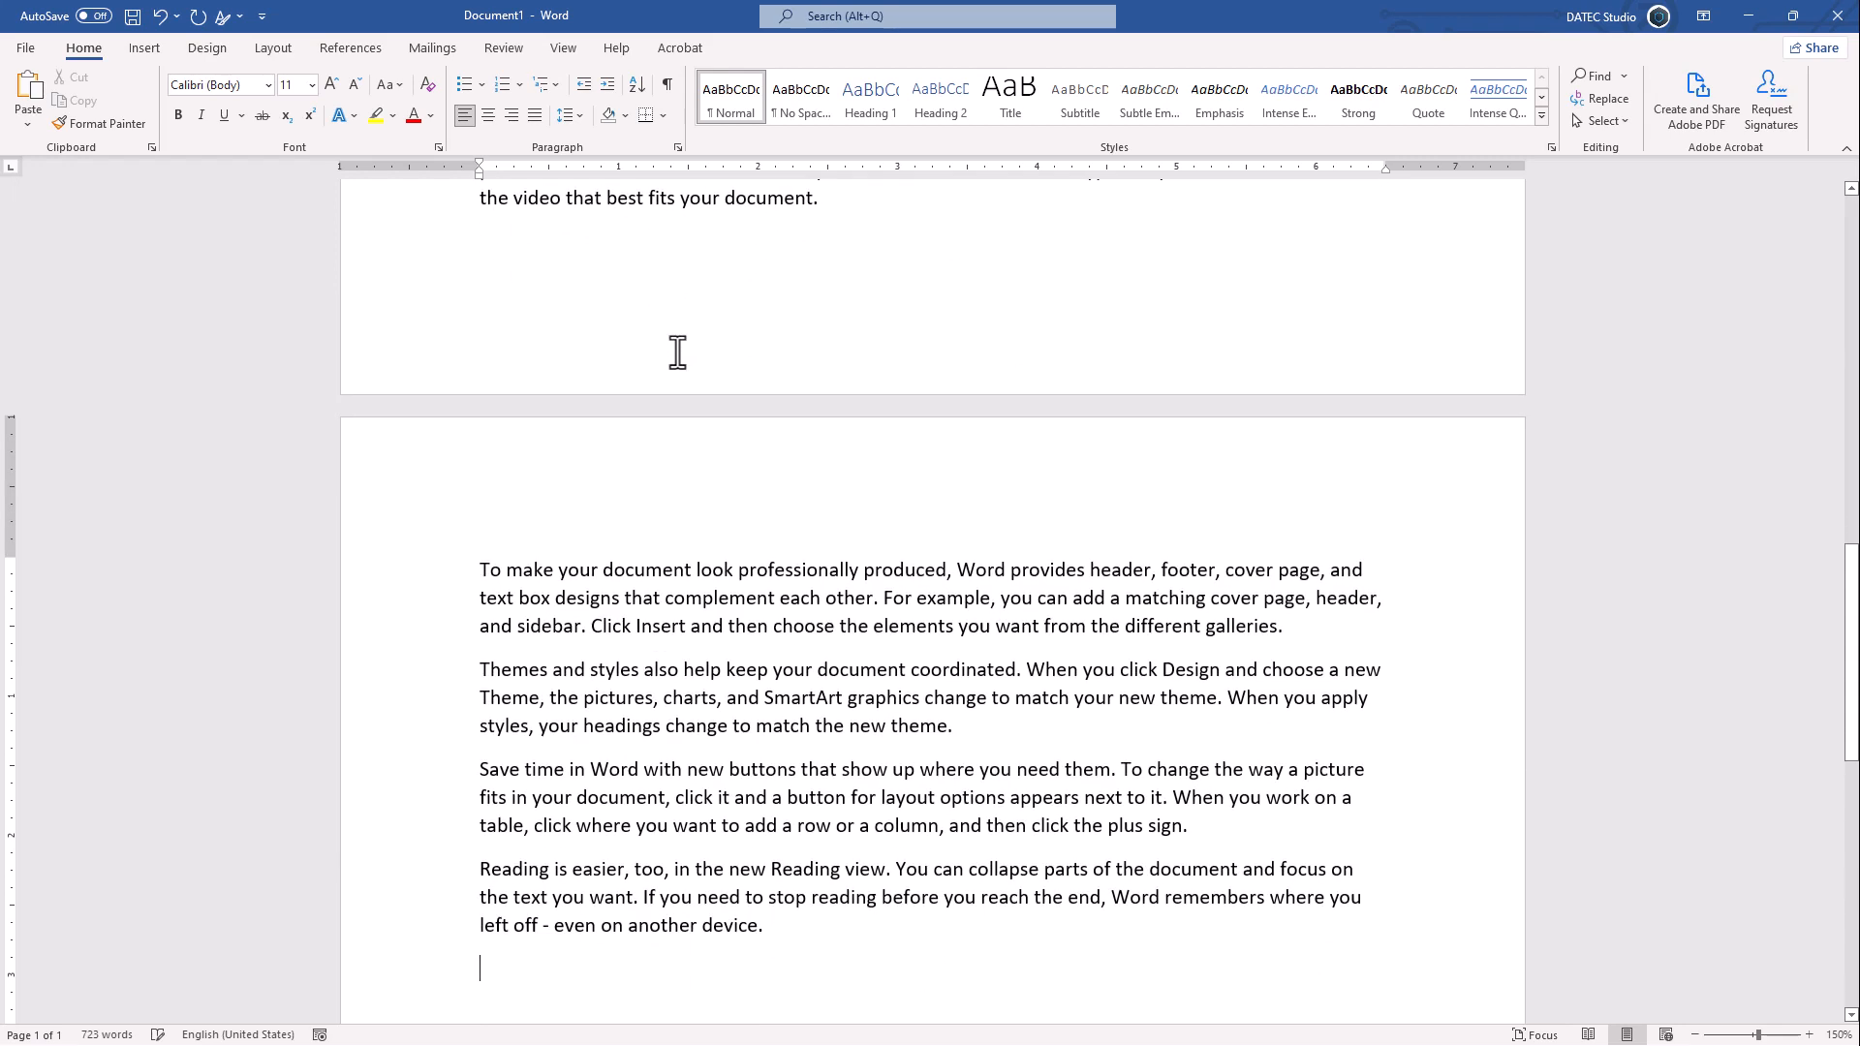
- Undo the last edit
{"action": "scroll", "coordinate": [677, 352], "scroll_direction": "up", "scroll_amount": 15}
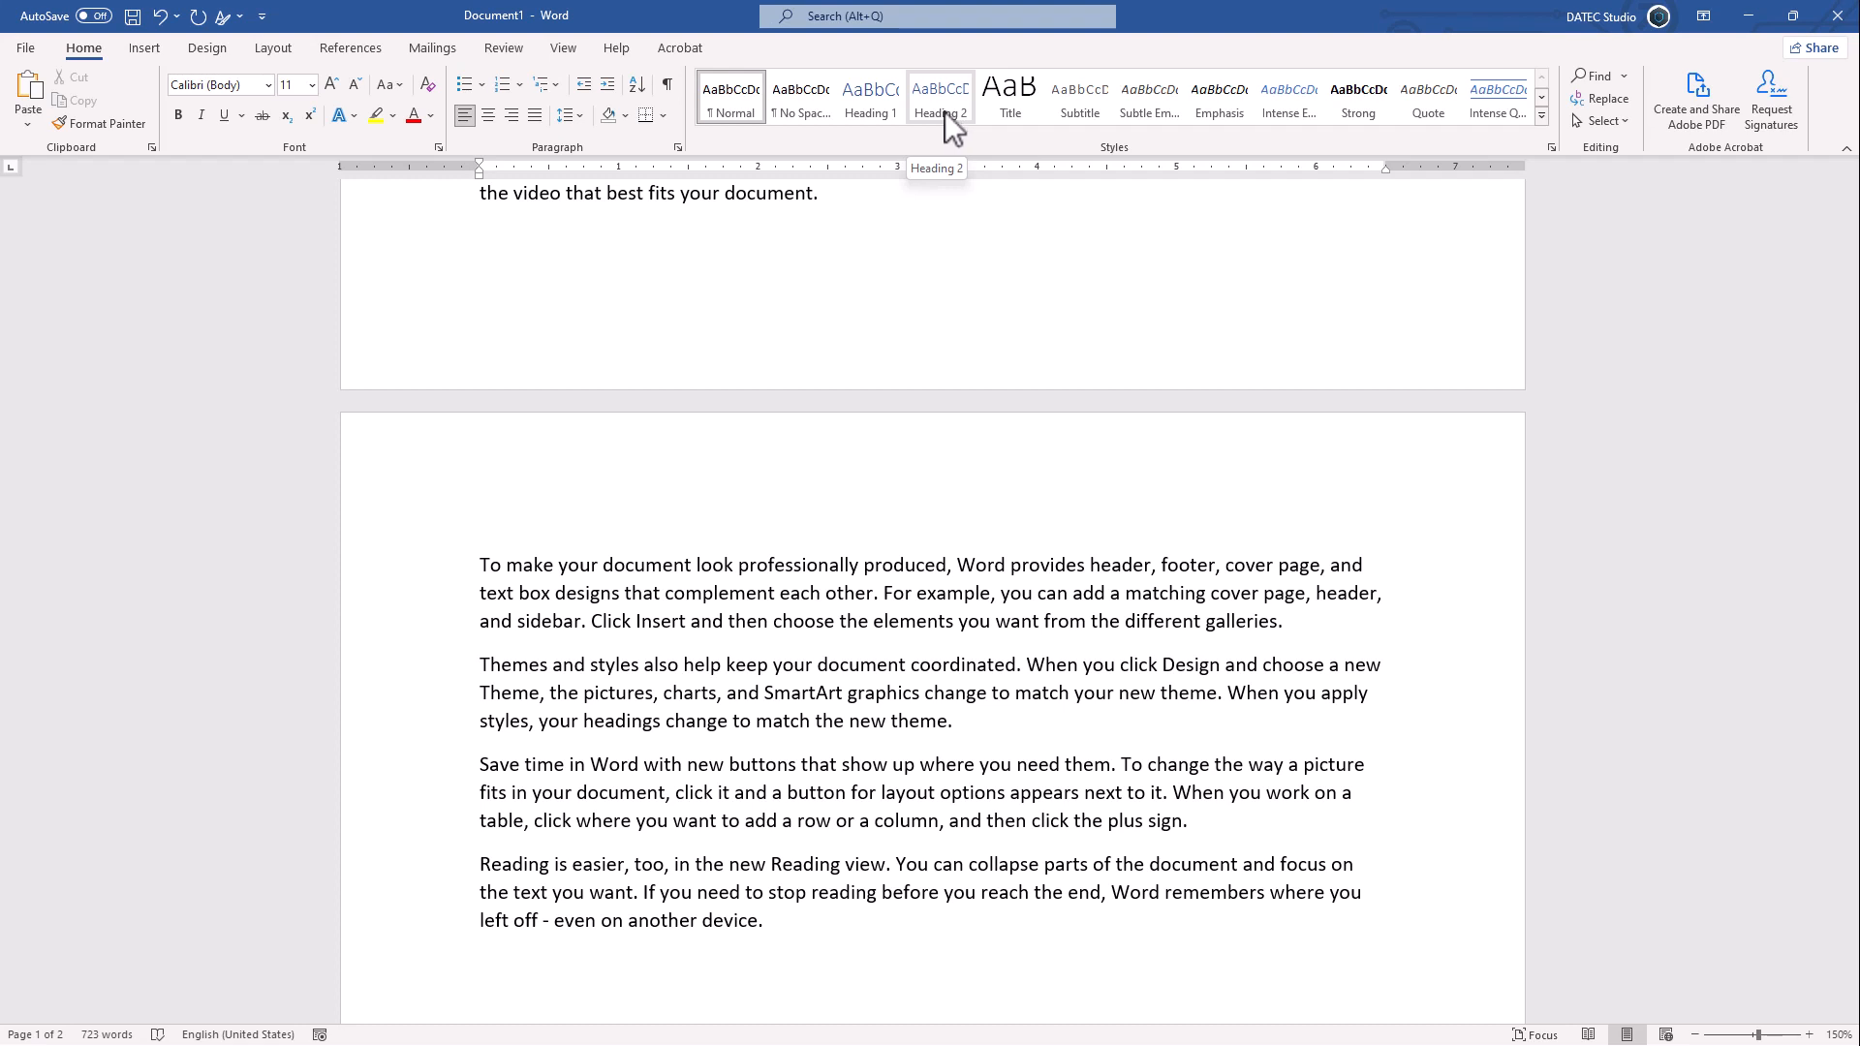
{"action": "key", "text": "ctrl+z"}
{"action": "right_click", "coordinate": [944, 112]}
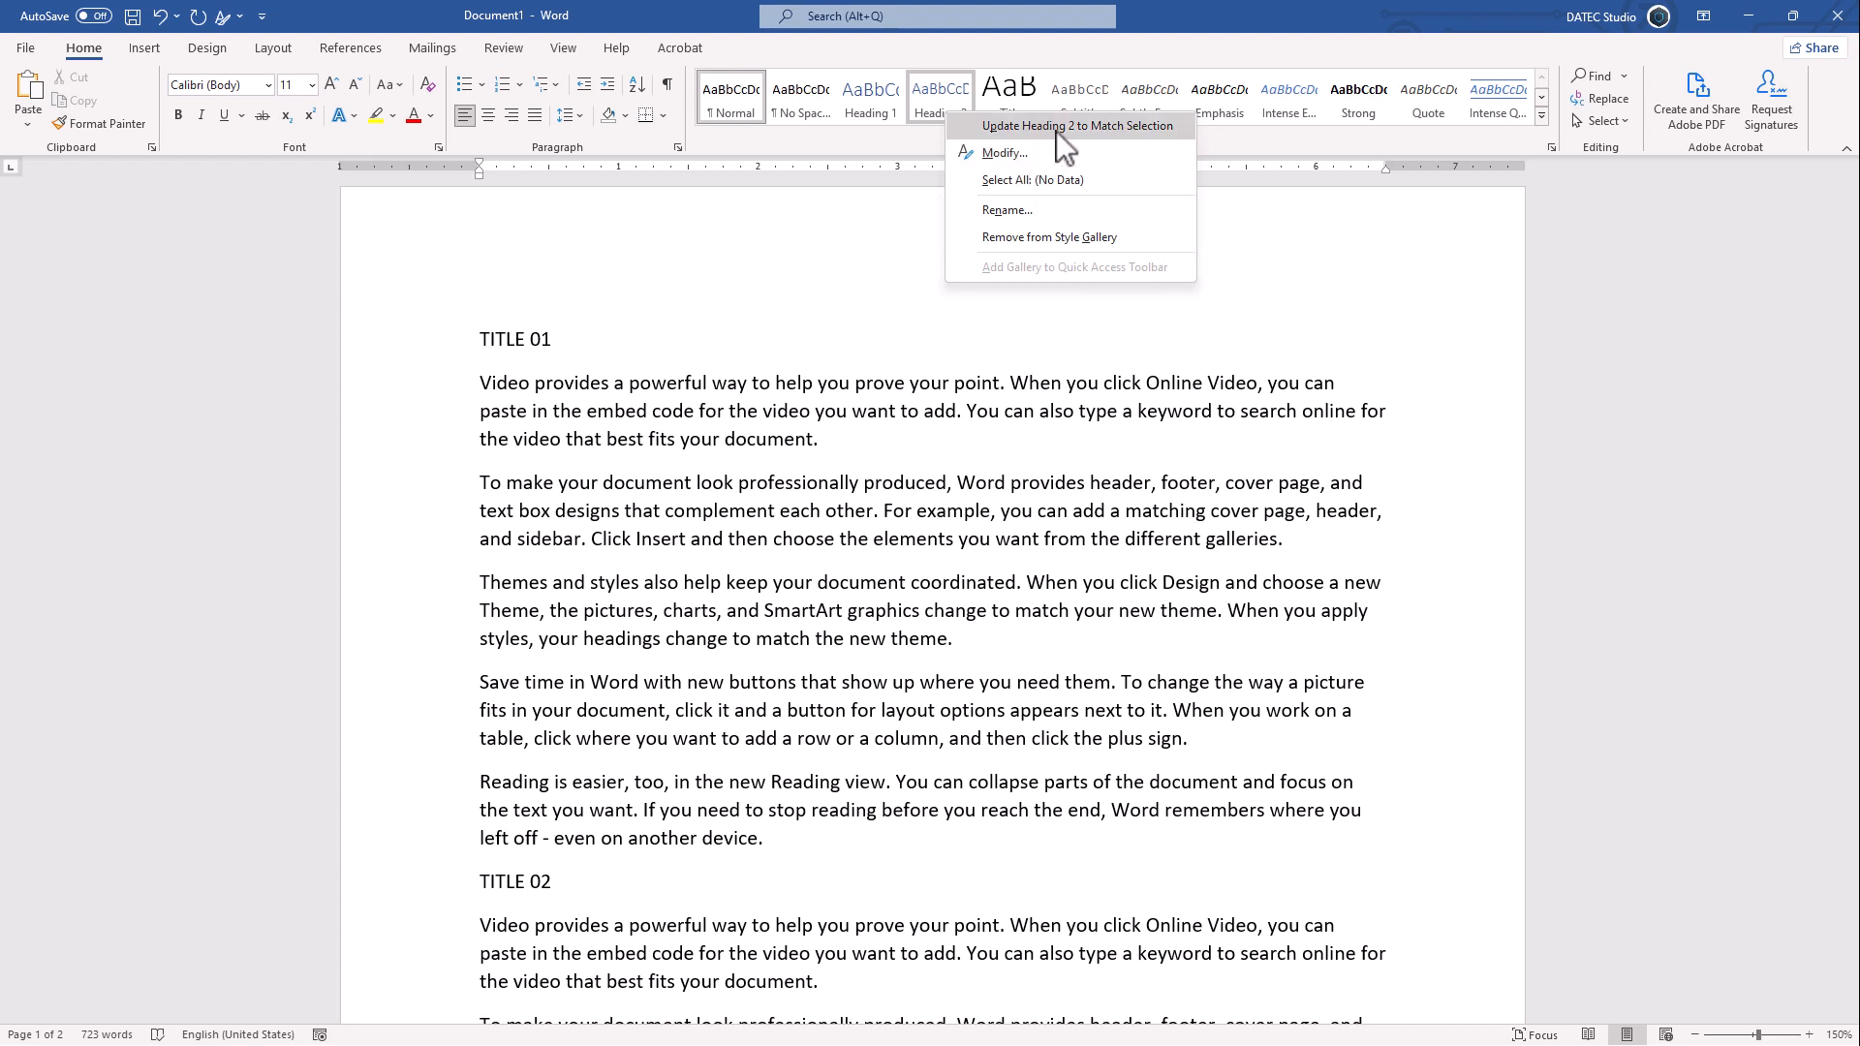
- Select the TITLE 01 heading and make it bold, 16 pt, in a blue theme font color
{"action": "left_click", "coordinate": [560, 341]}
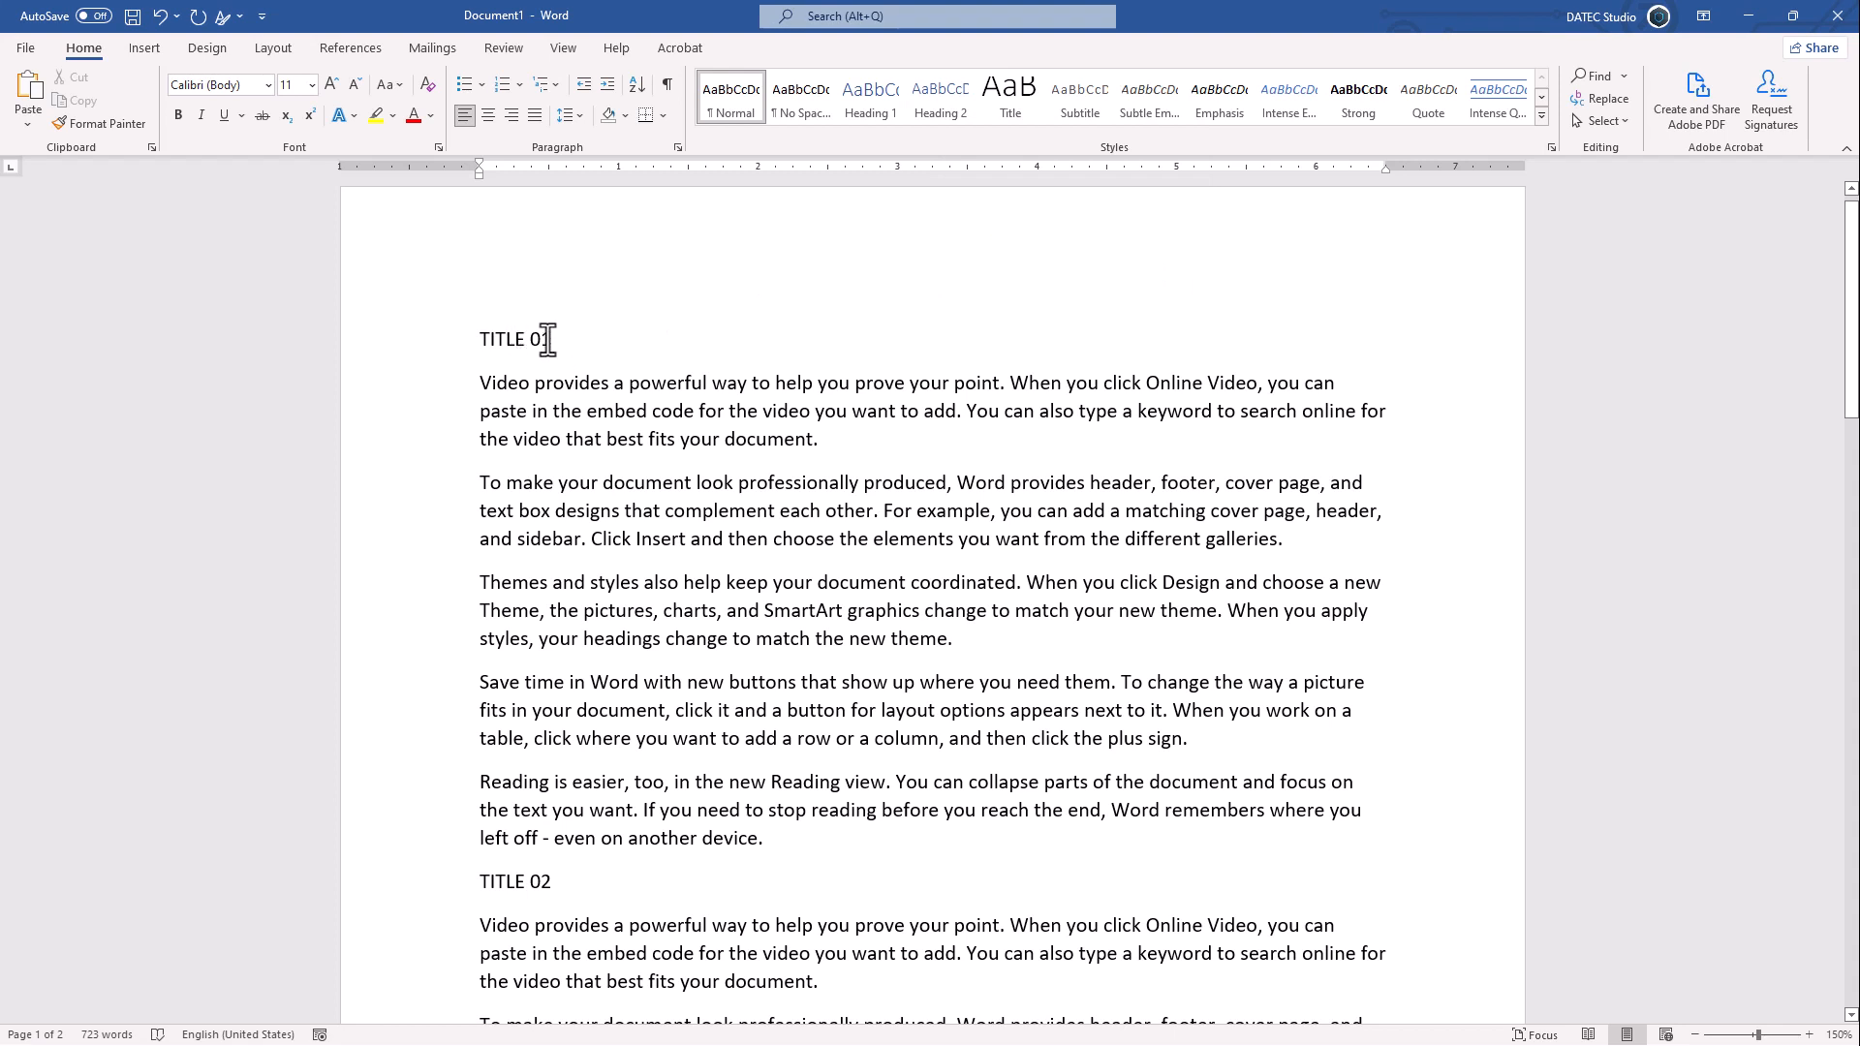
{"action": "left_click_drag", "start_coordinate": [561, 340], "coordinate": [490, 340]}
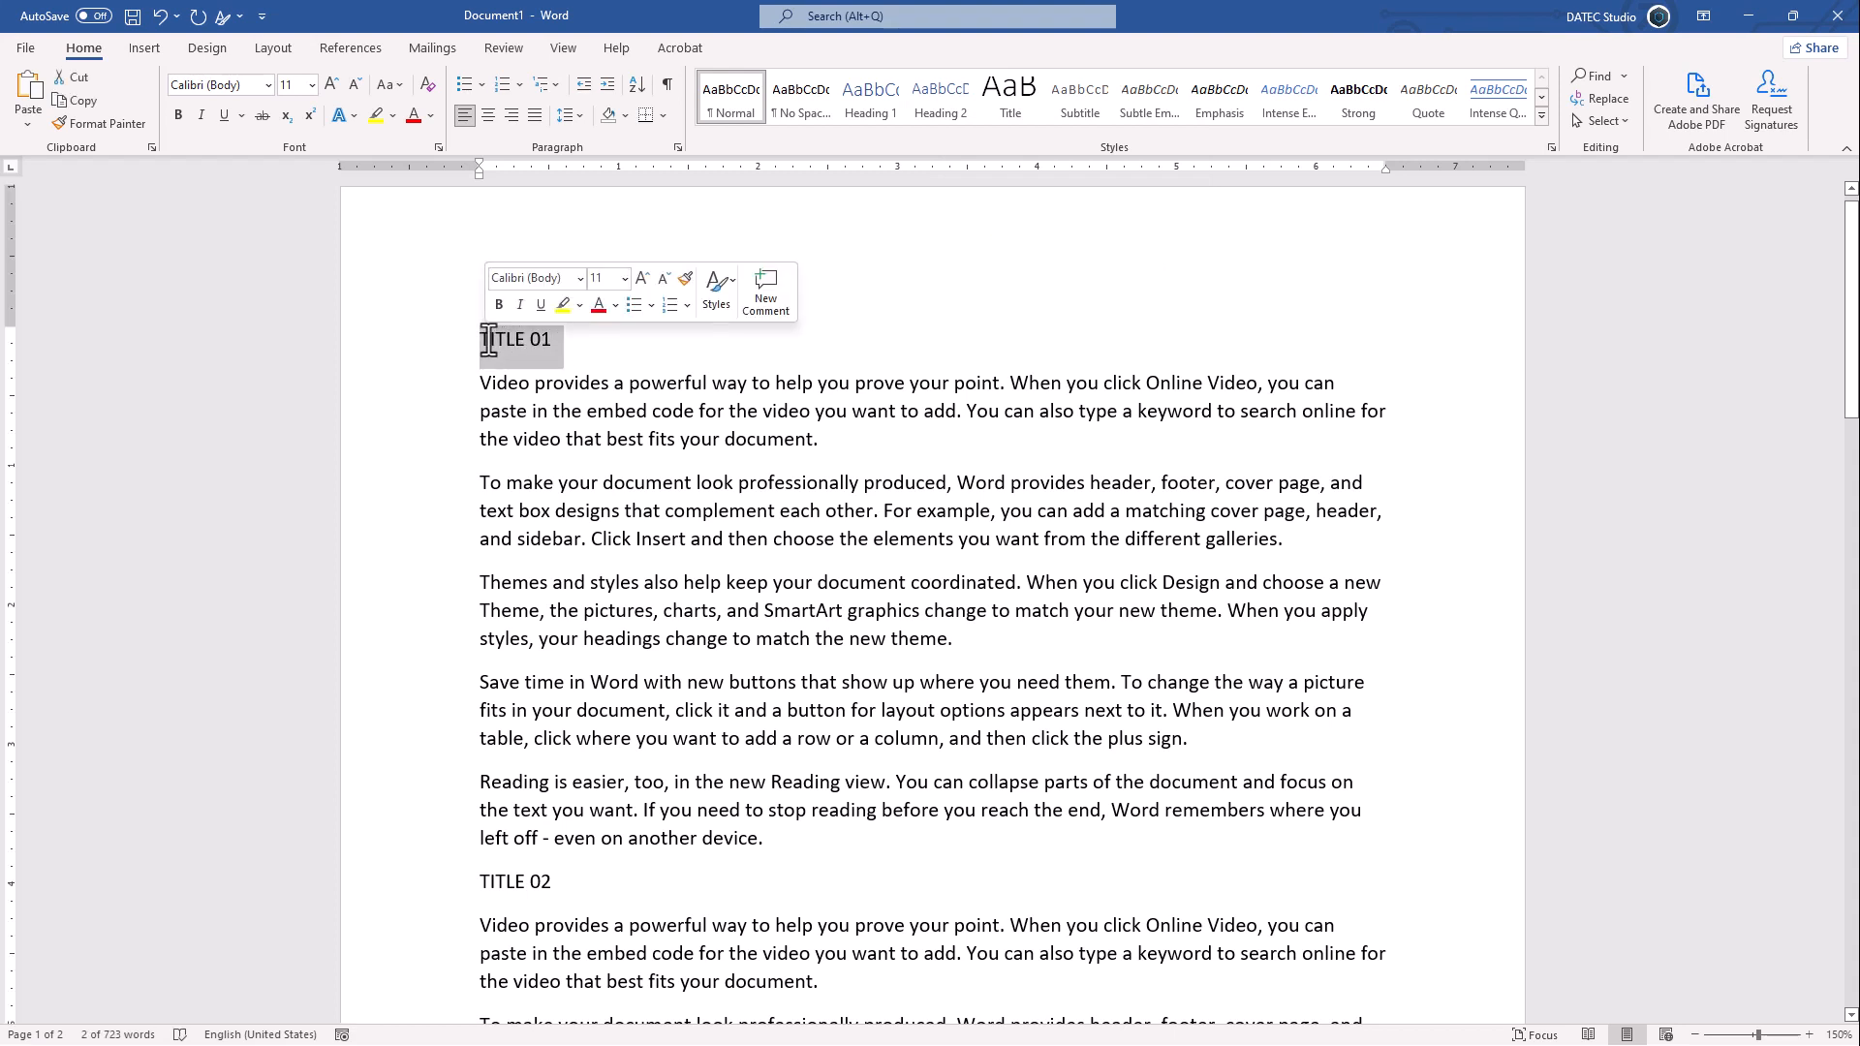
{"action": "left_click", "coordinate": [178, 120]}
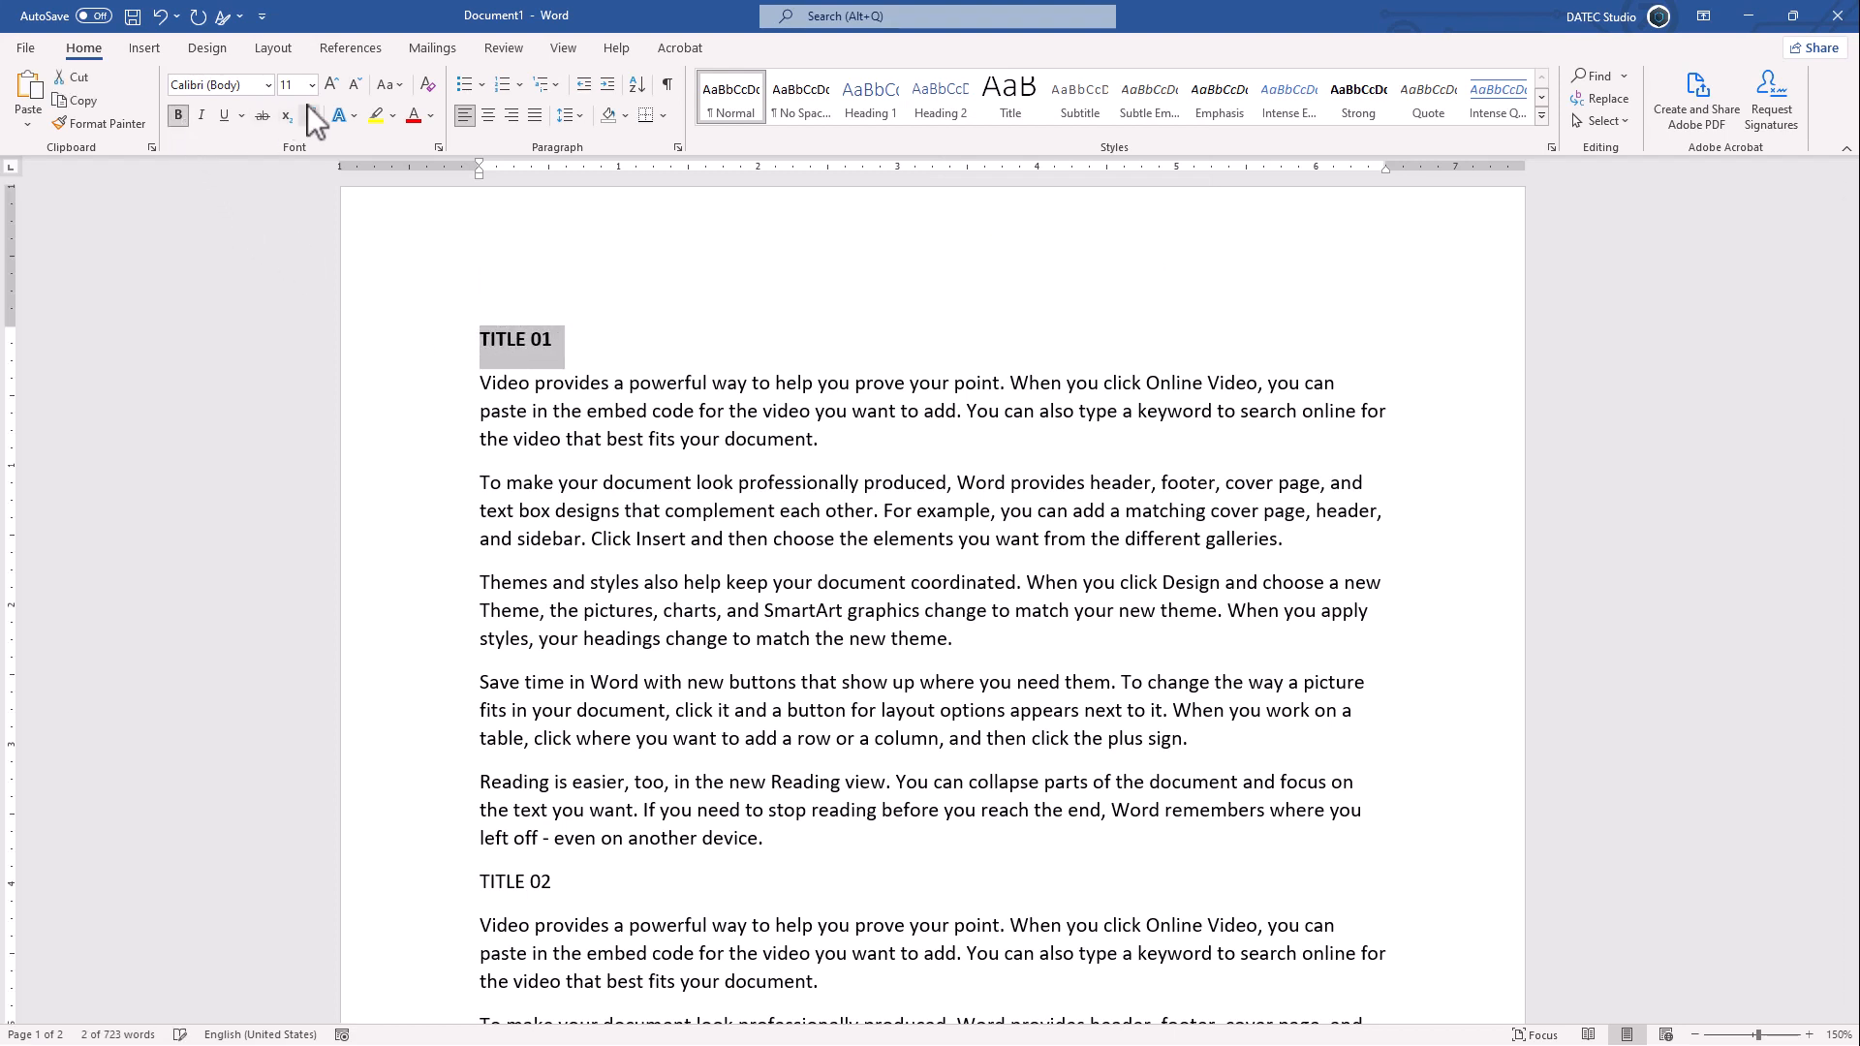
{"action": "left_click", "coordinate": [330, 85]}
{"action": "left_click", "coordinate": [330, 86]}
{"action": "left_click", "coordinate": [330, 85]}
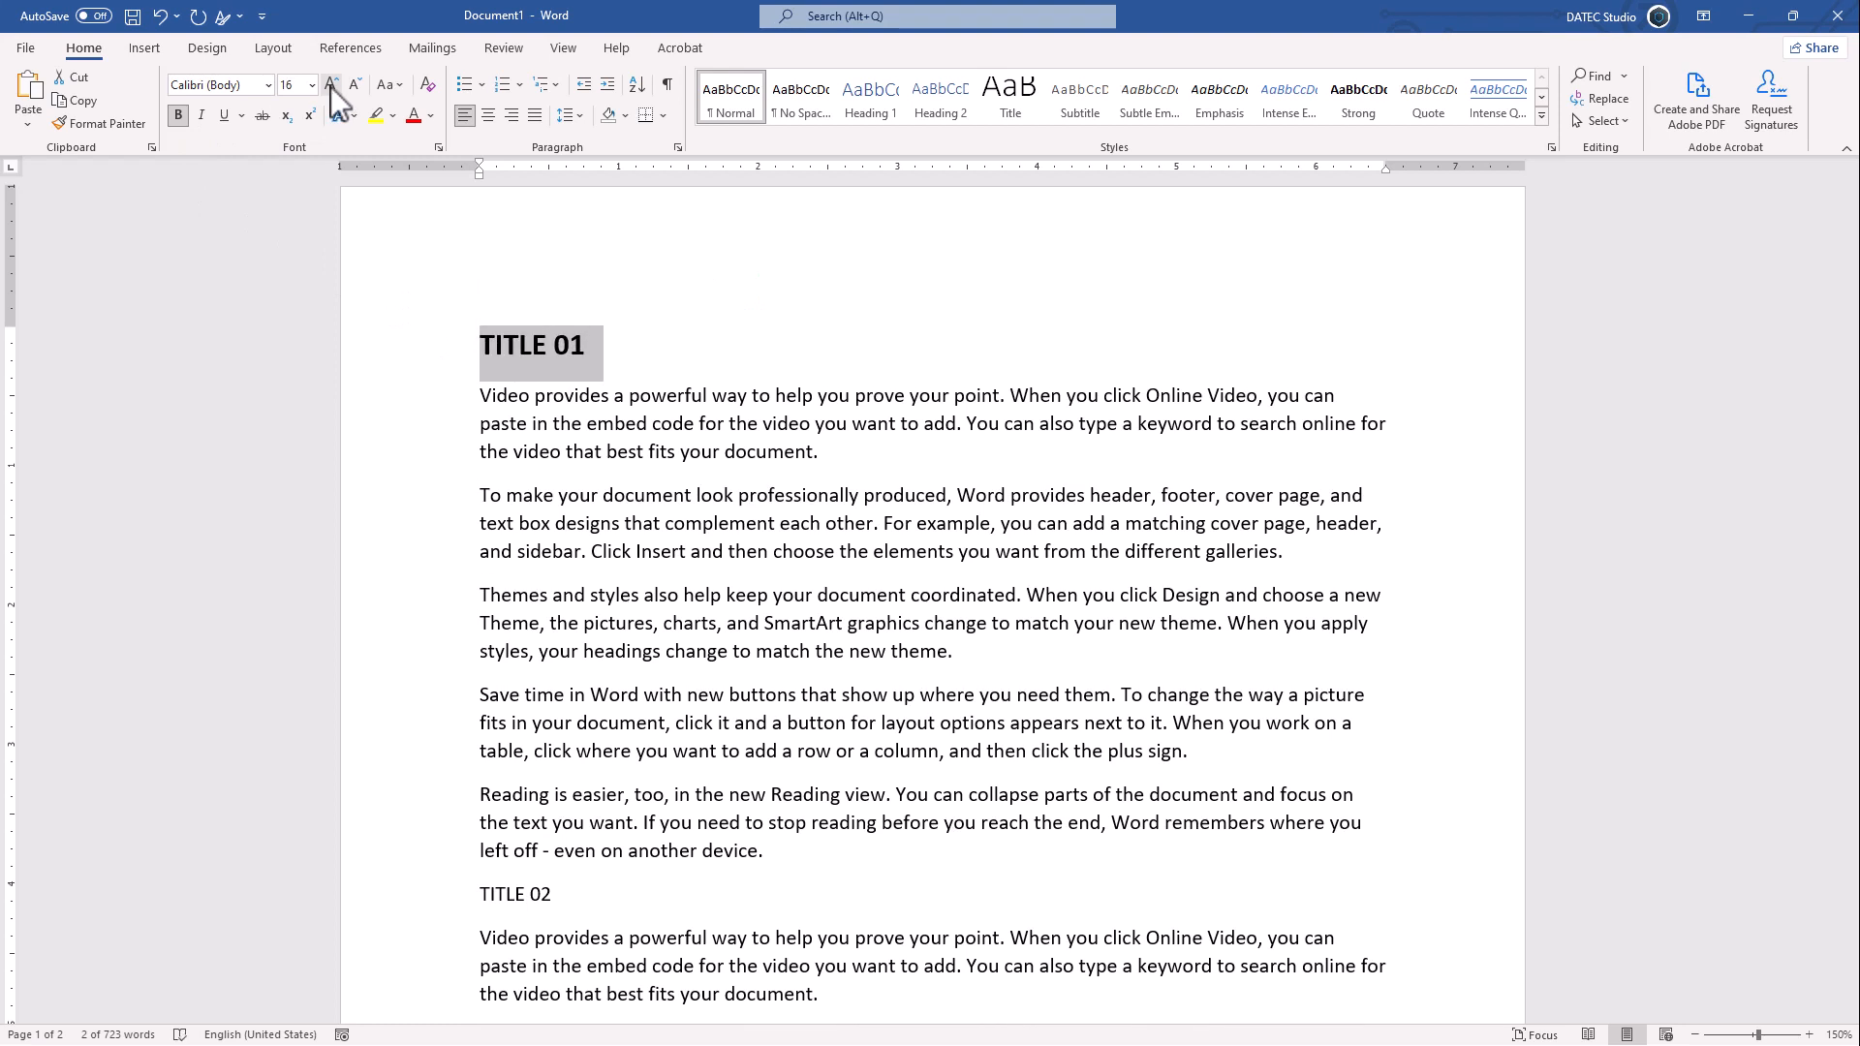
{"action": "left_click", "coordinate": [431, 116]}
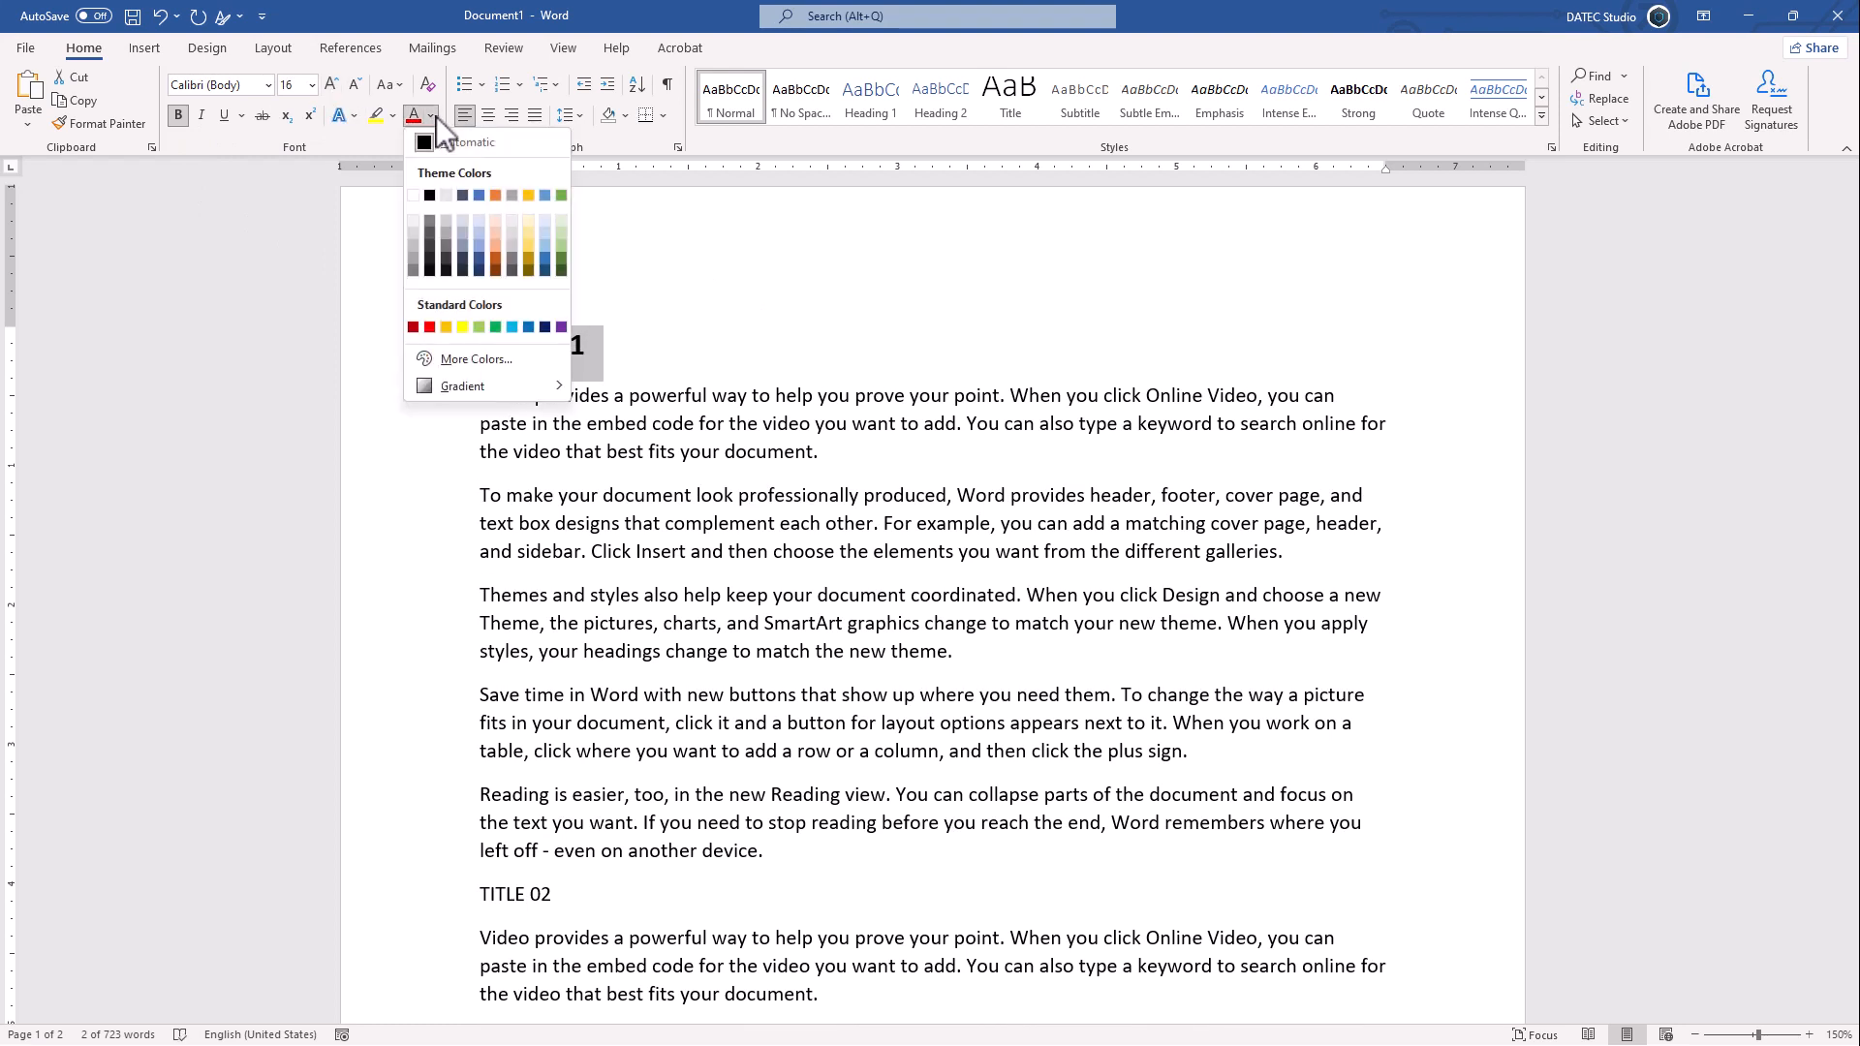
{"action": "left_click", "coordinate": [477, 194]}
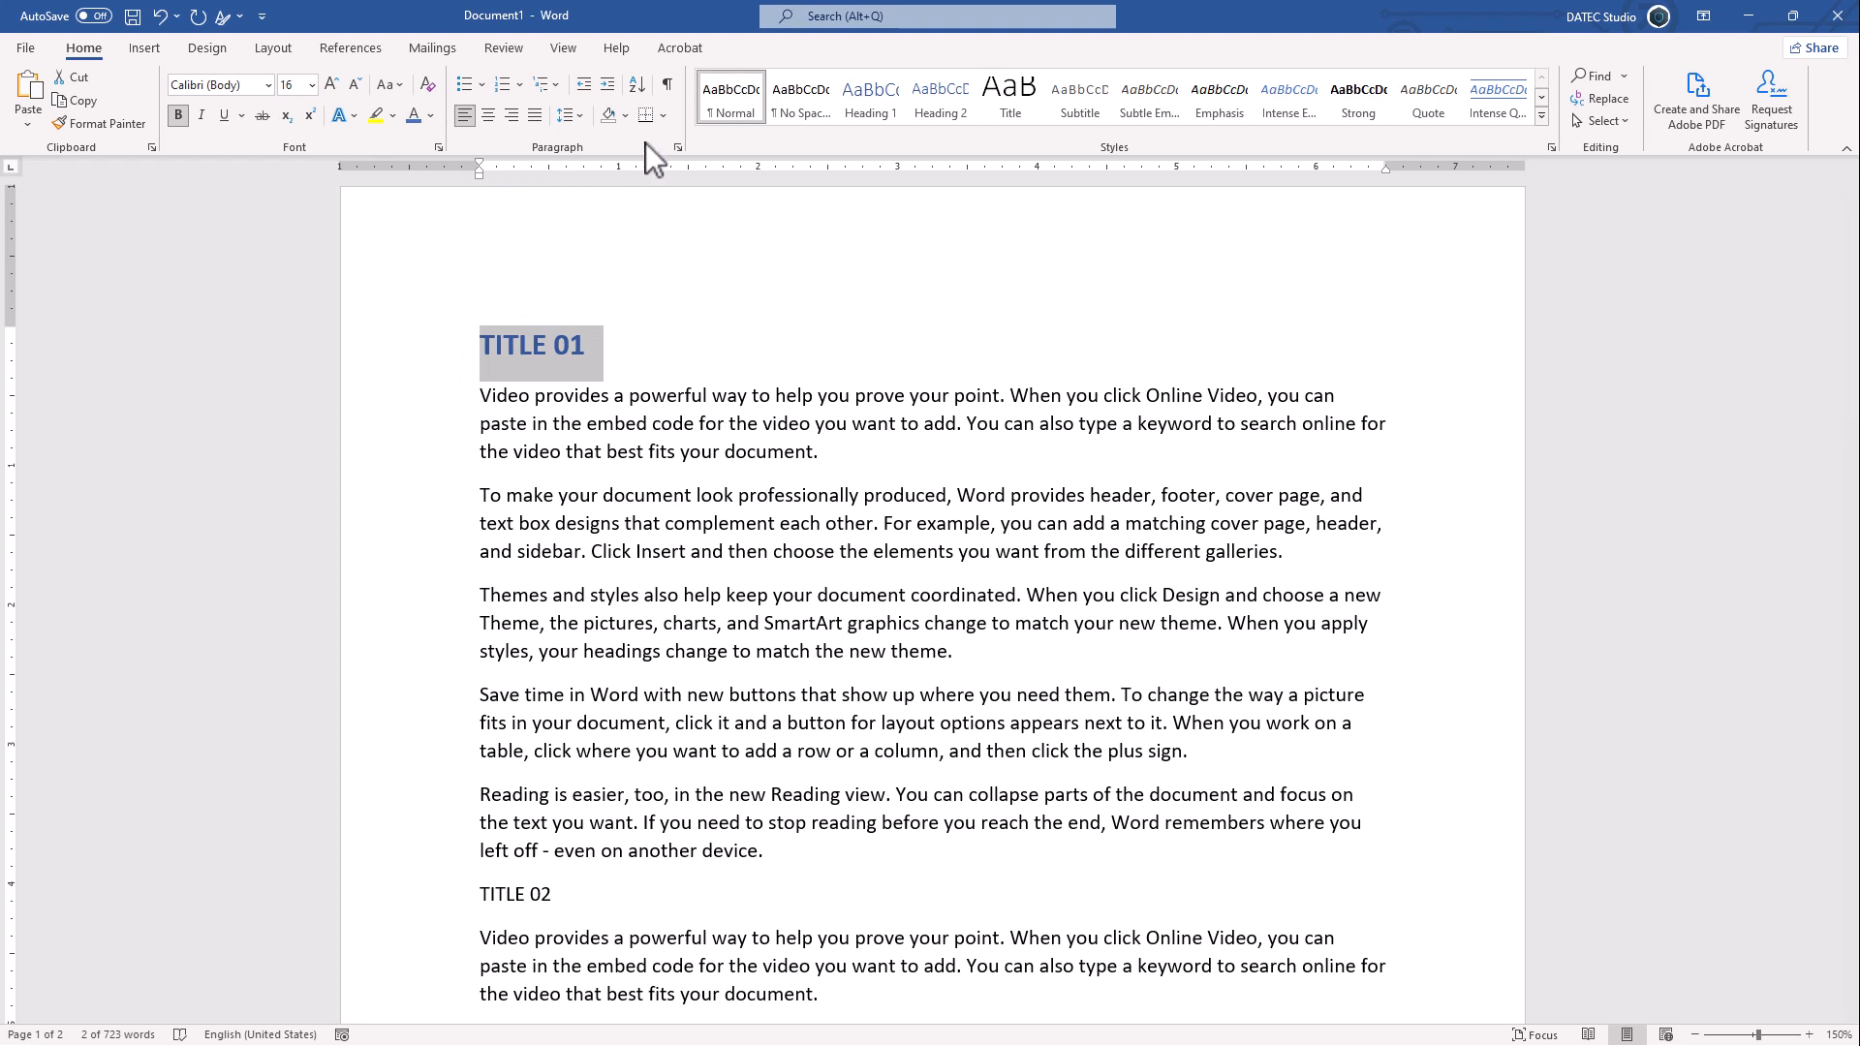
- Add a bottom border and a top border to the TITLE 01 heading paragraph
{"action": "left_click", "coordinate": [660, 118]}
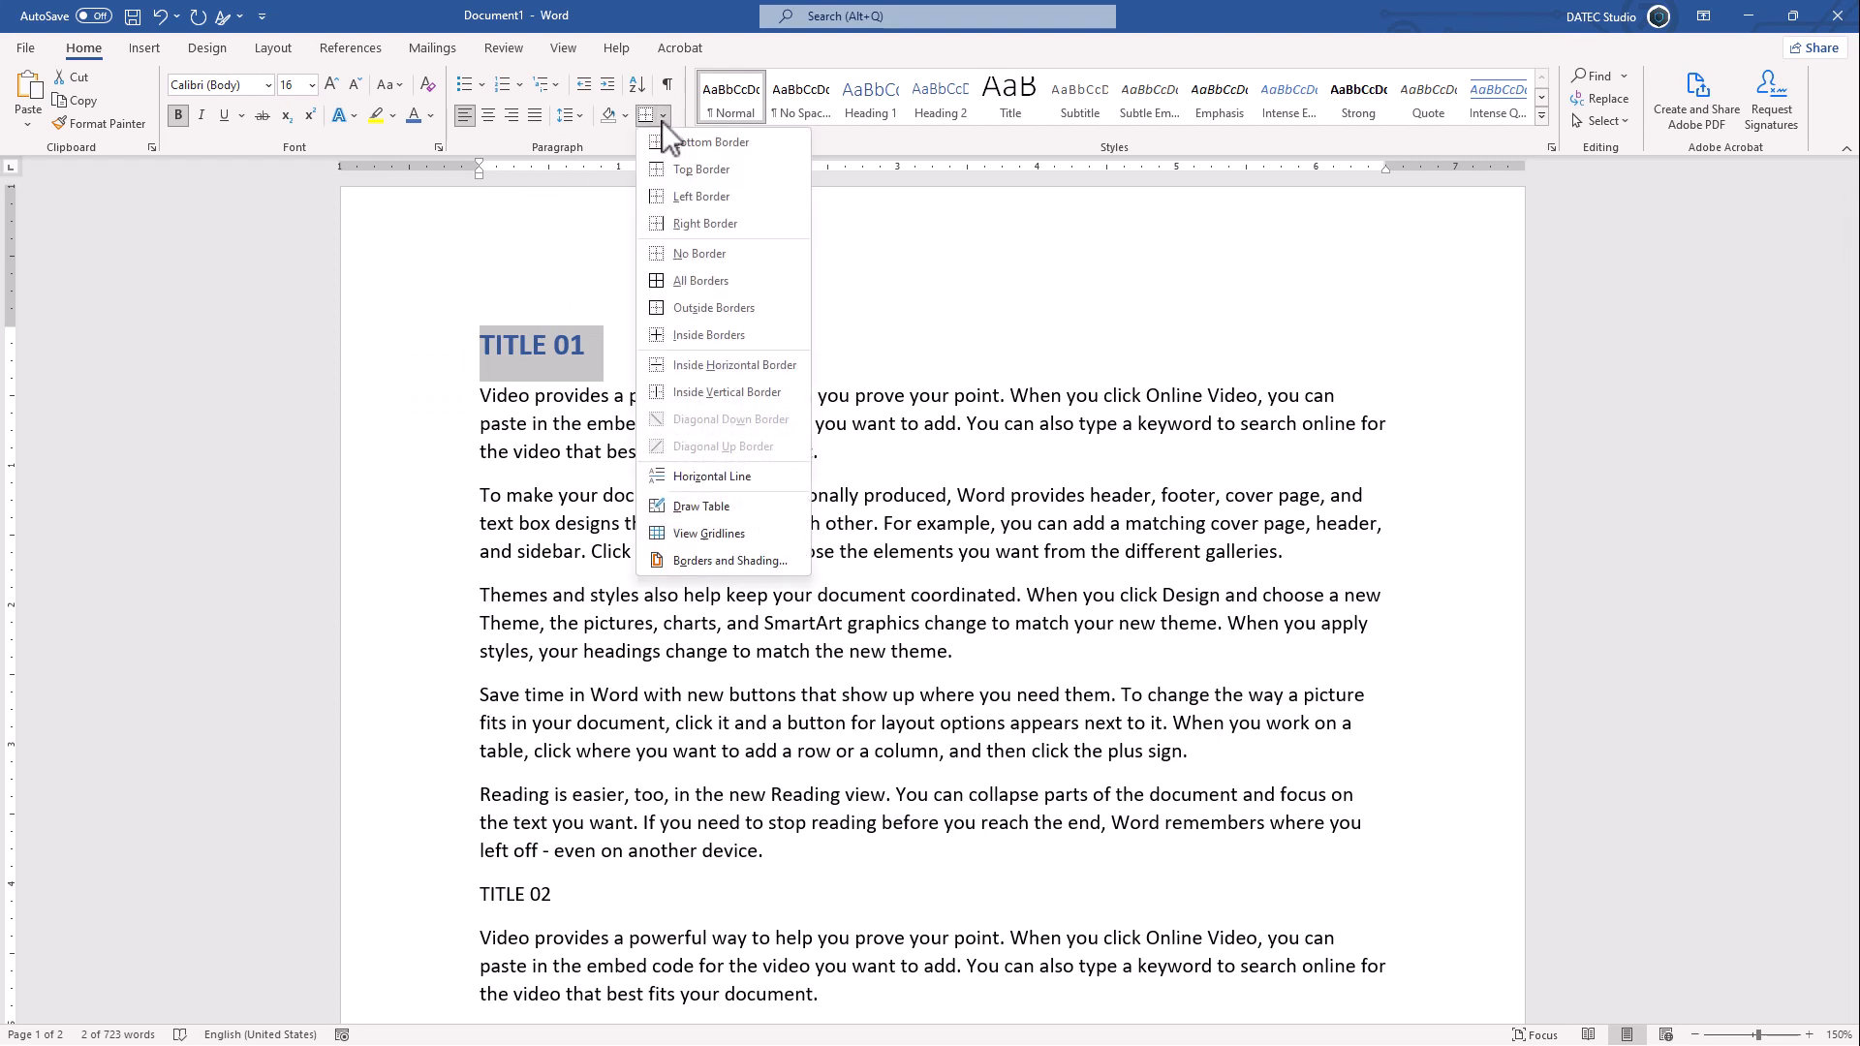
{"action": "left_click", "coordinate": [660, 137]}
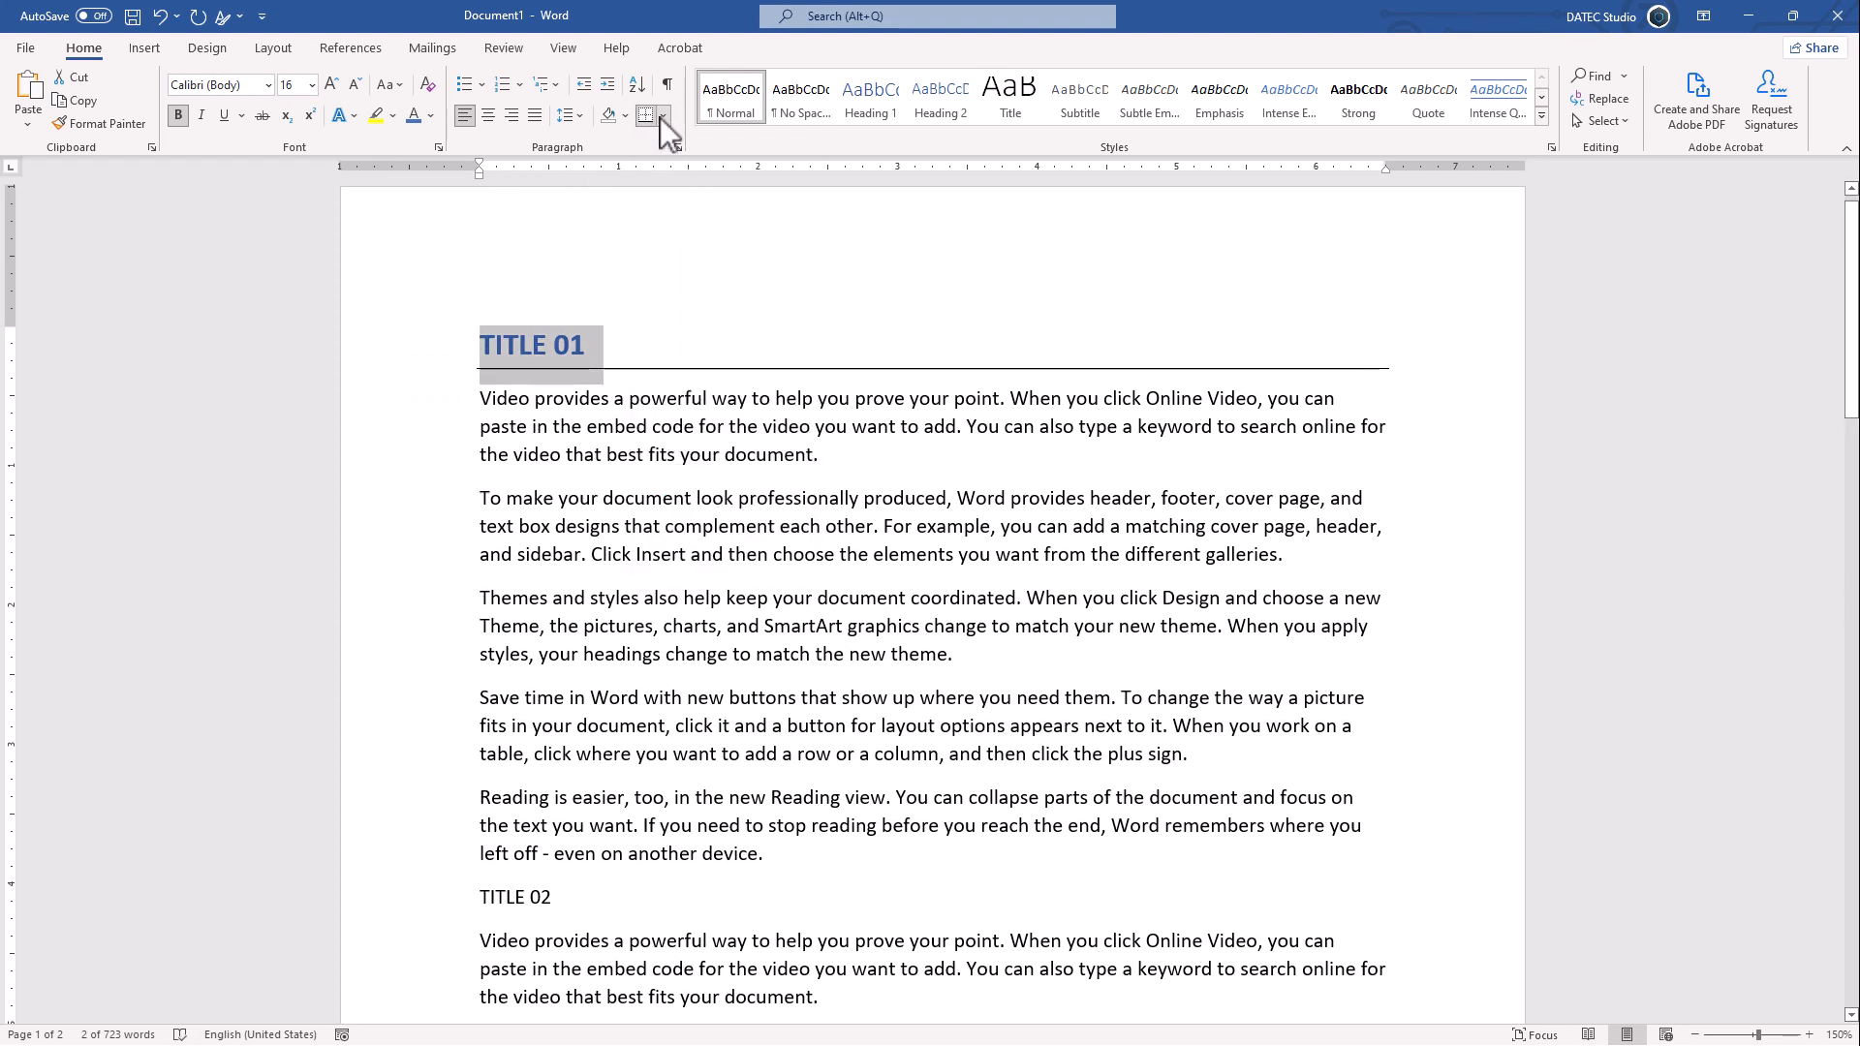
{"action": "left_click", "coordinate": [662, 118]}
{"action": "left_click", "coordinate": [665, 164]}
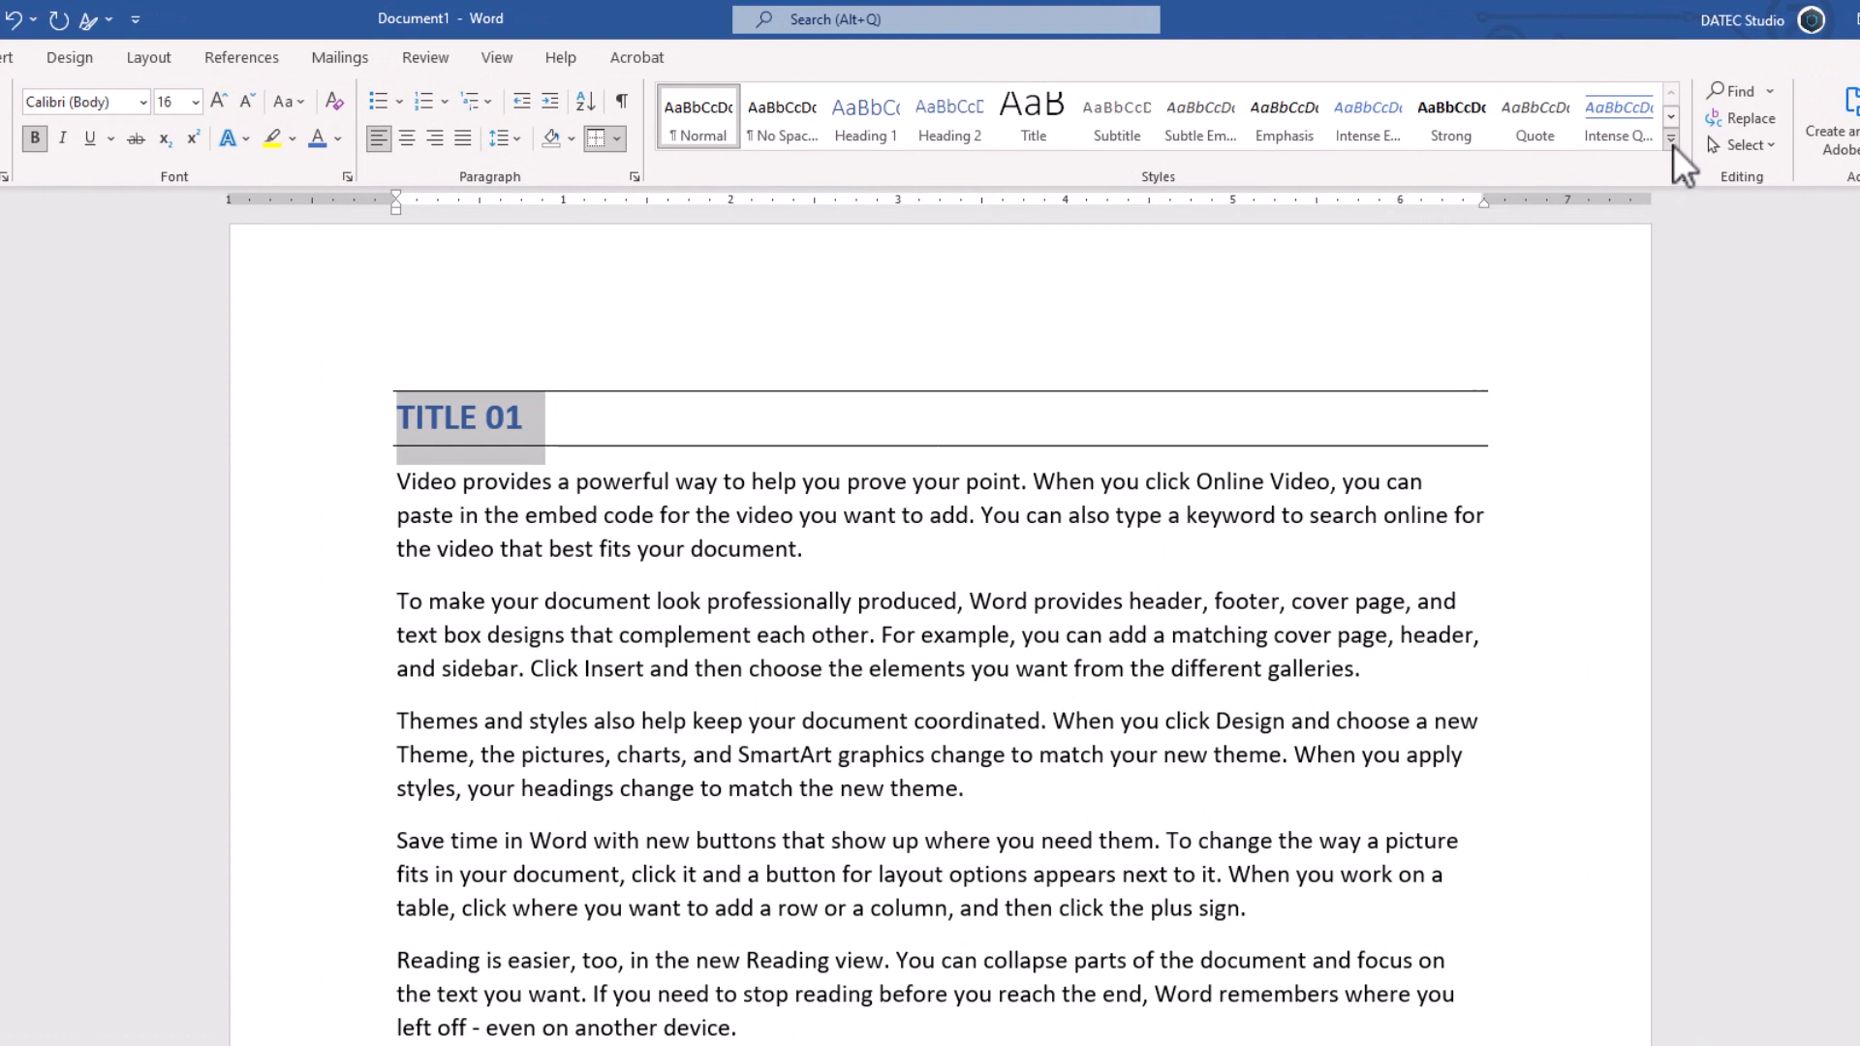
- Create a new style from the heading's formatting named H1, with style type Linked (paragraph and character)
{"action": "left_click", "coordinate": [1672, 145]}
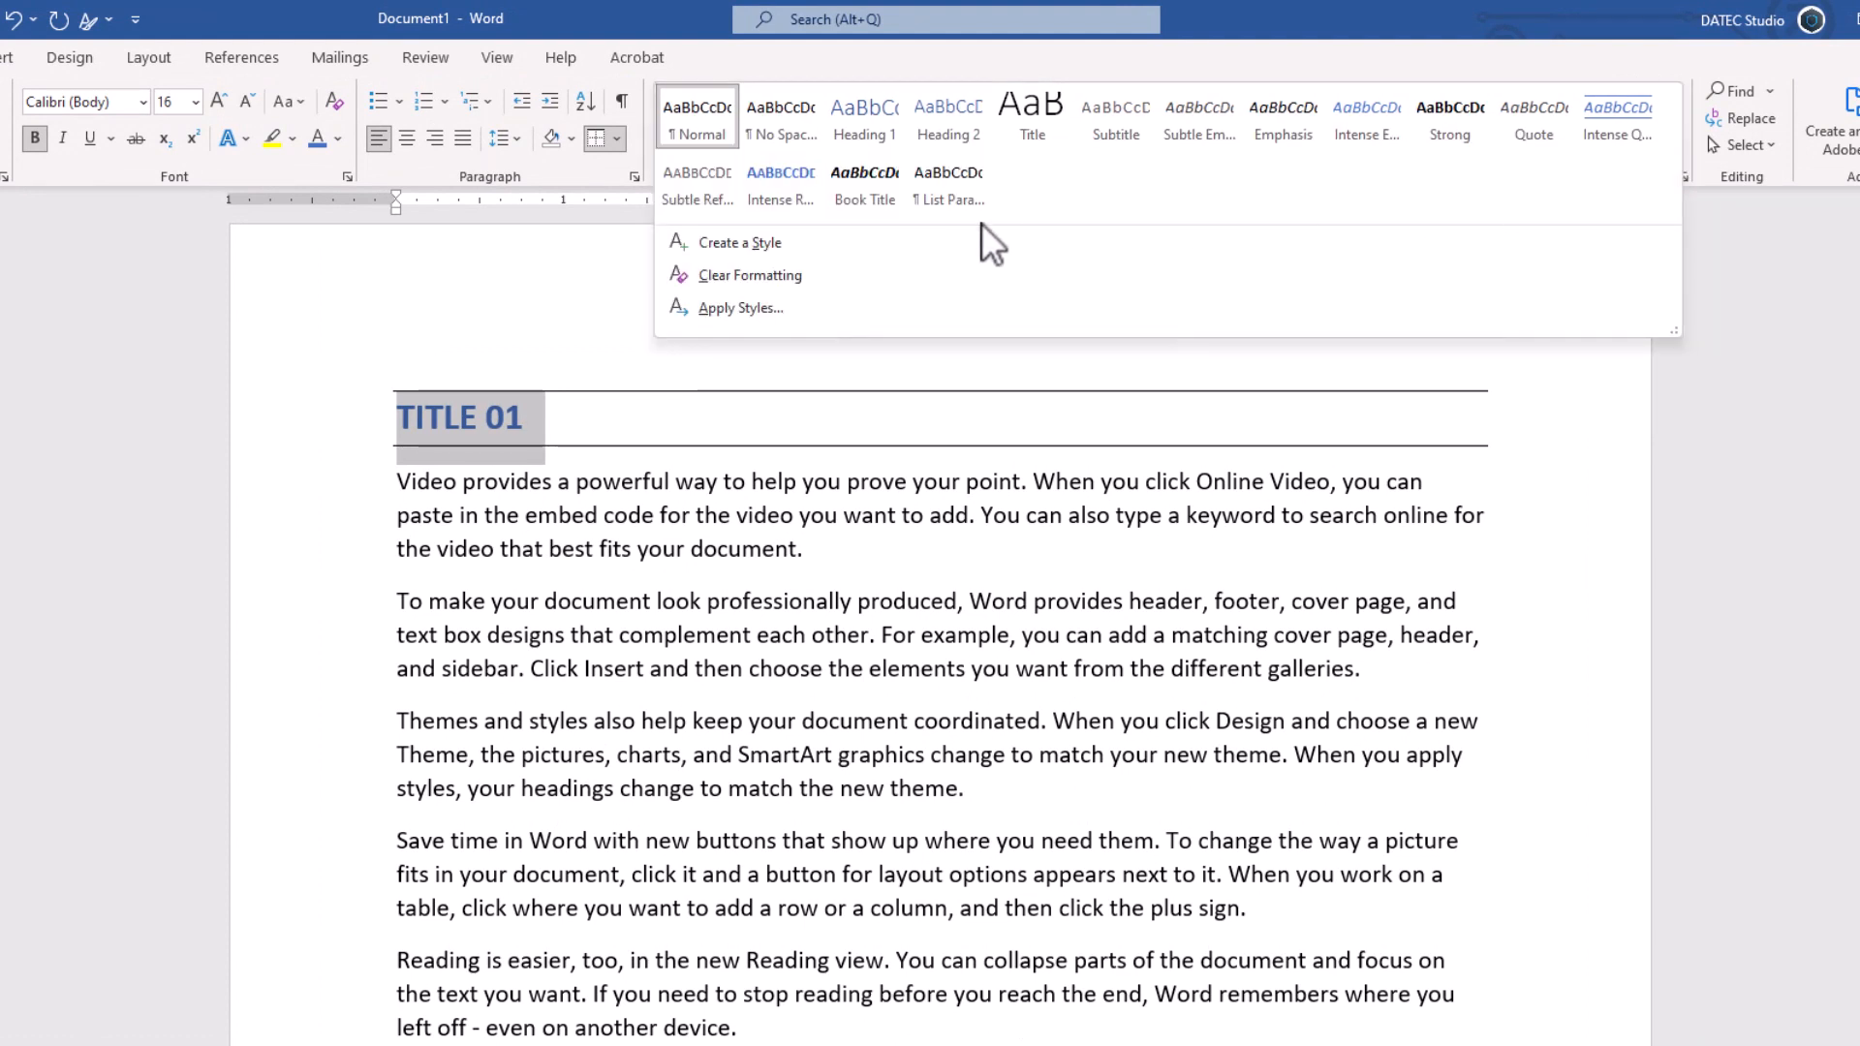
{"action": "left_click", "coordinate": [798, 243]}
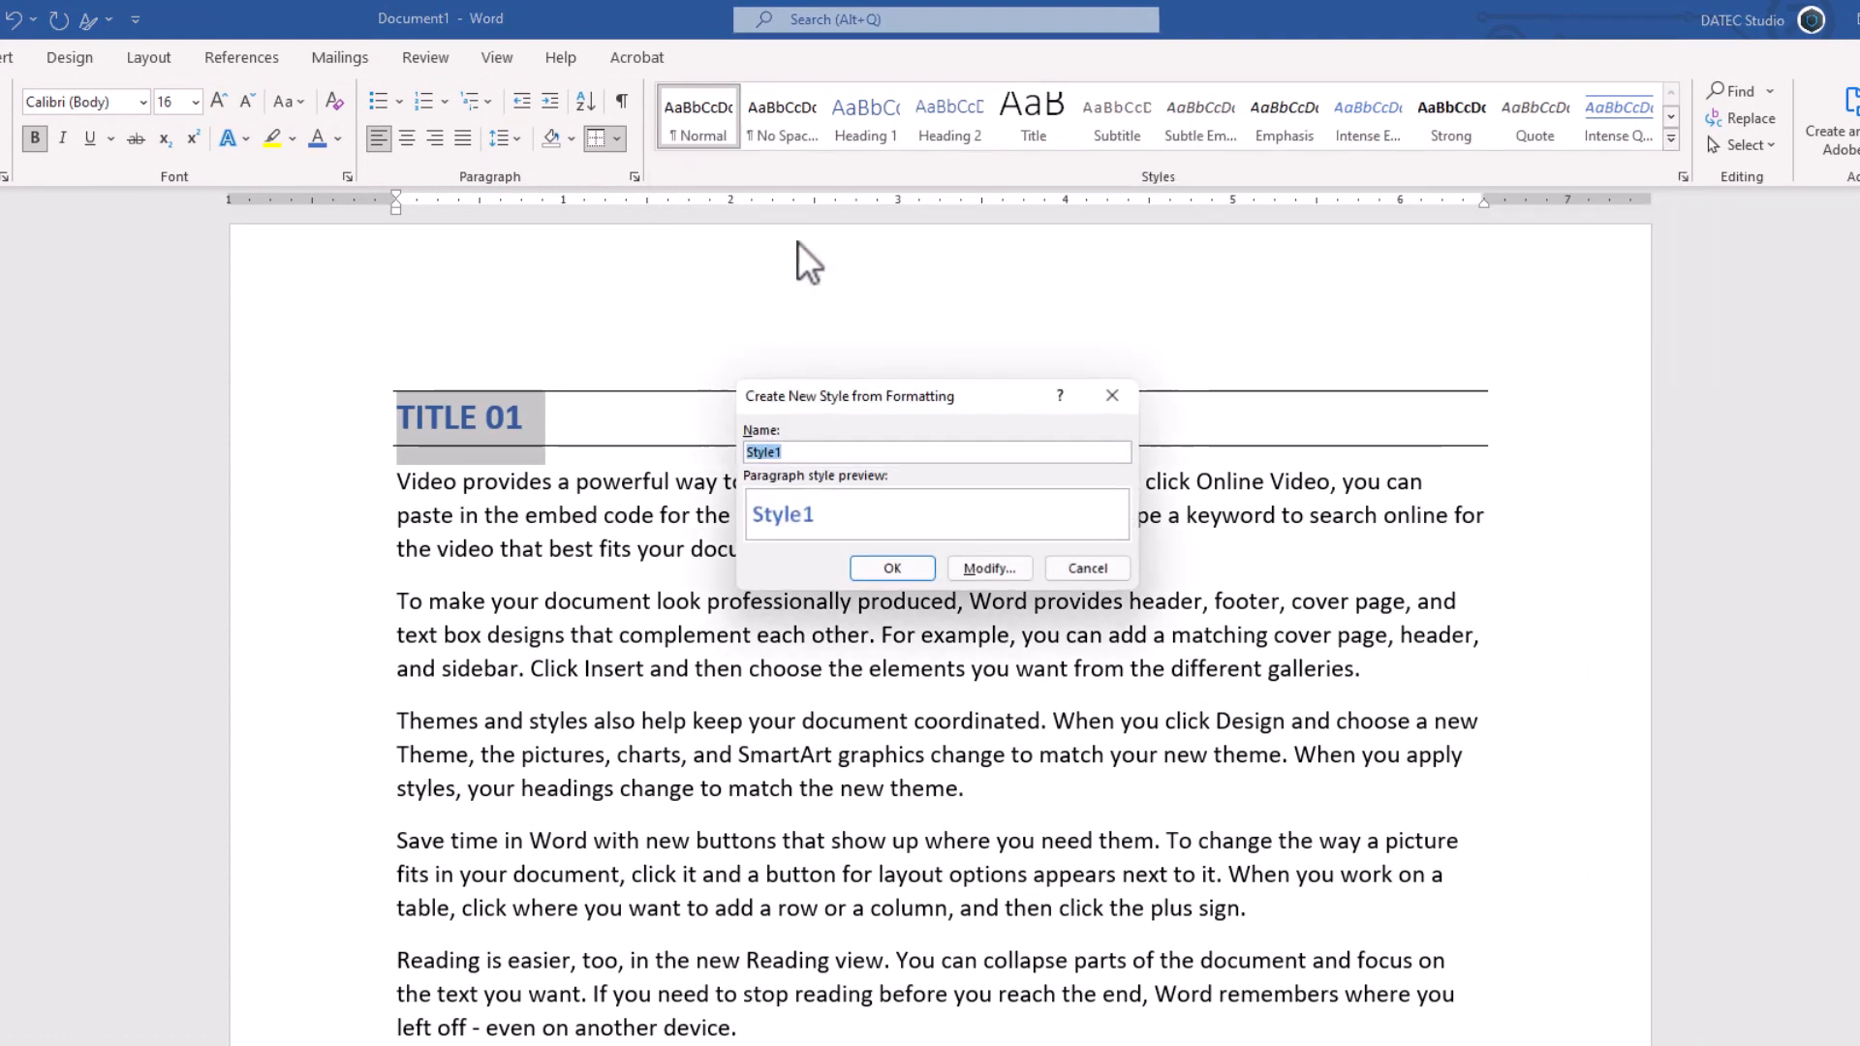
{"action": "type", "text": "H1"}
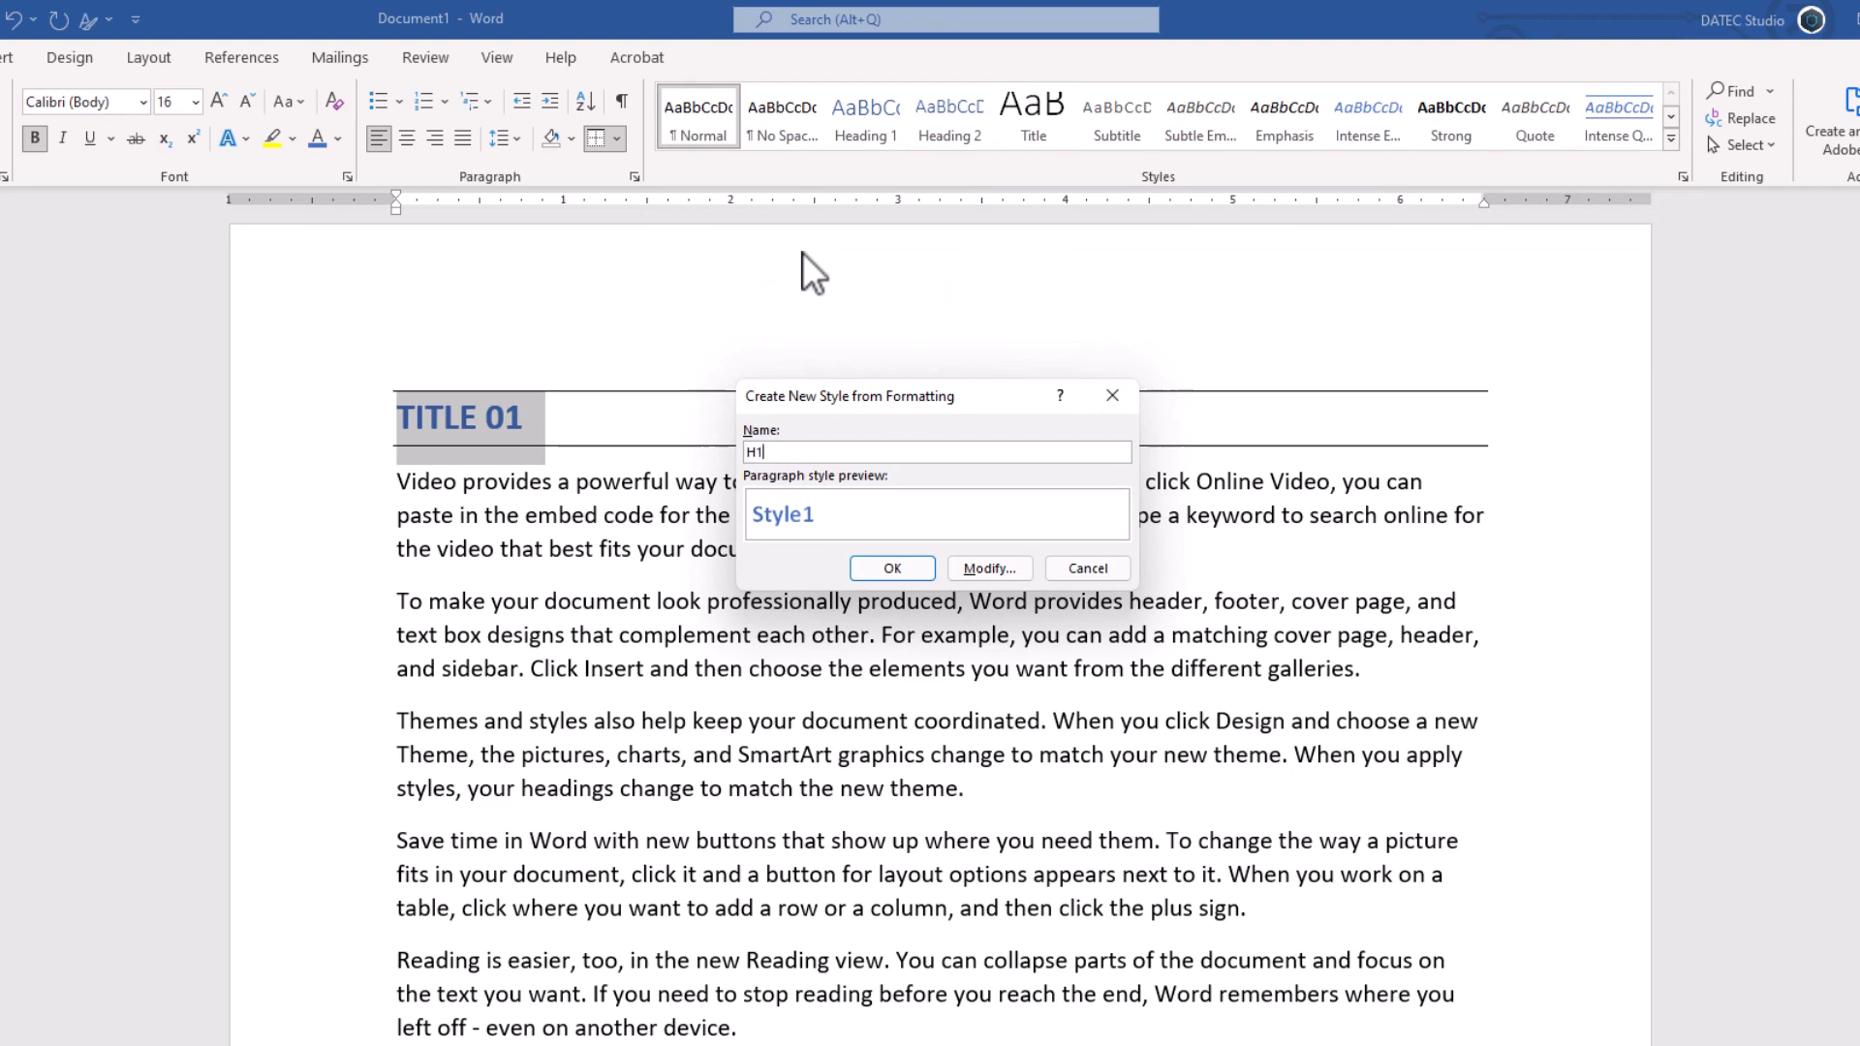
{"action": "left_click", "coordinate": [988, 568]}
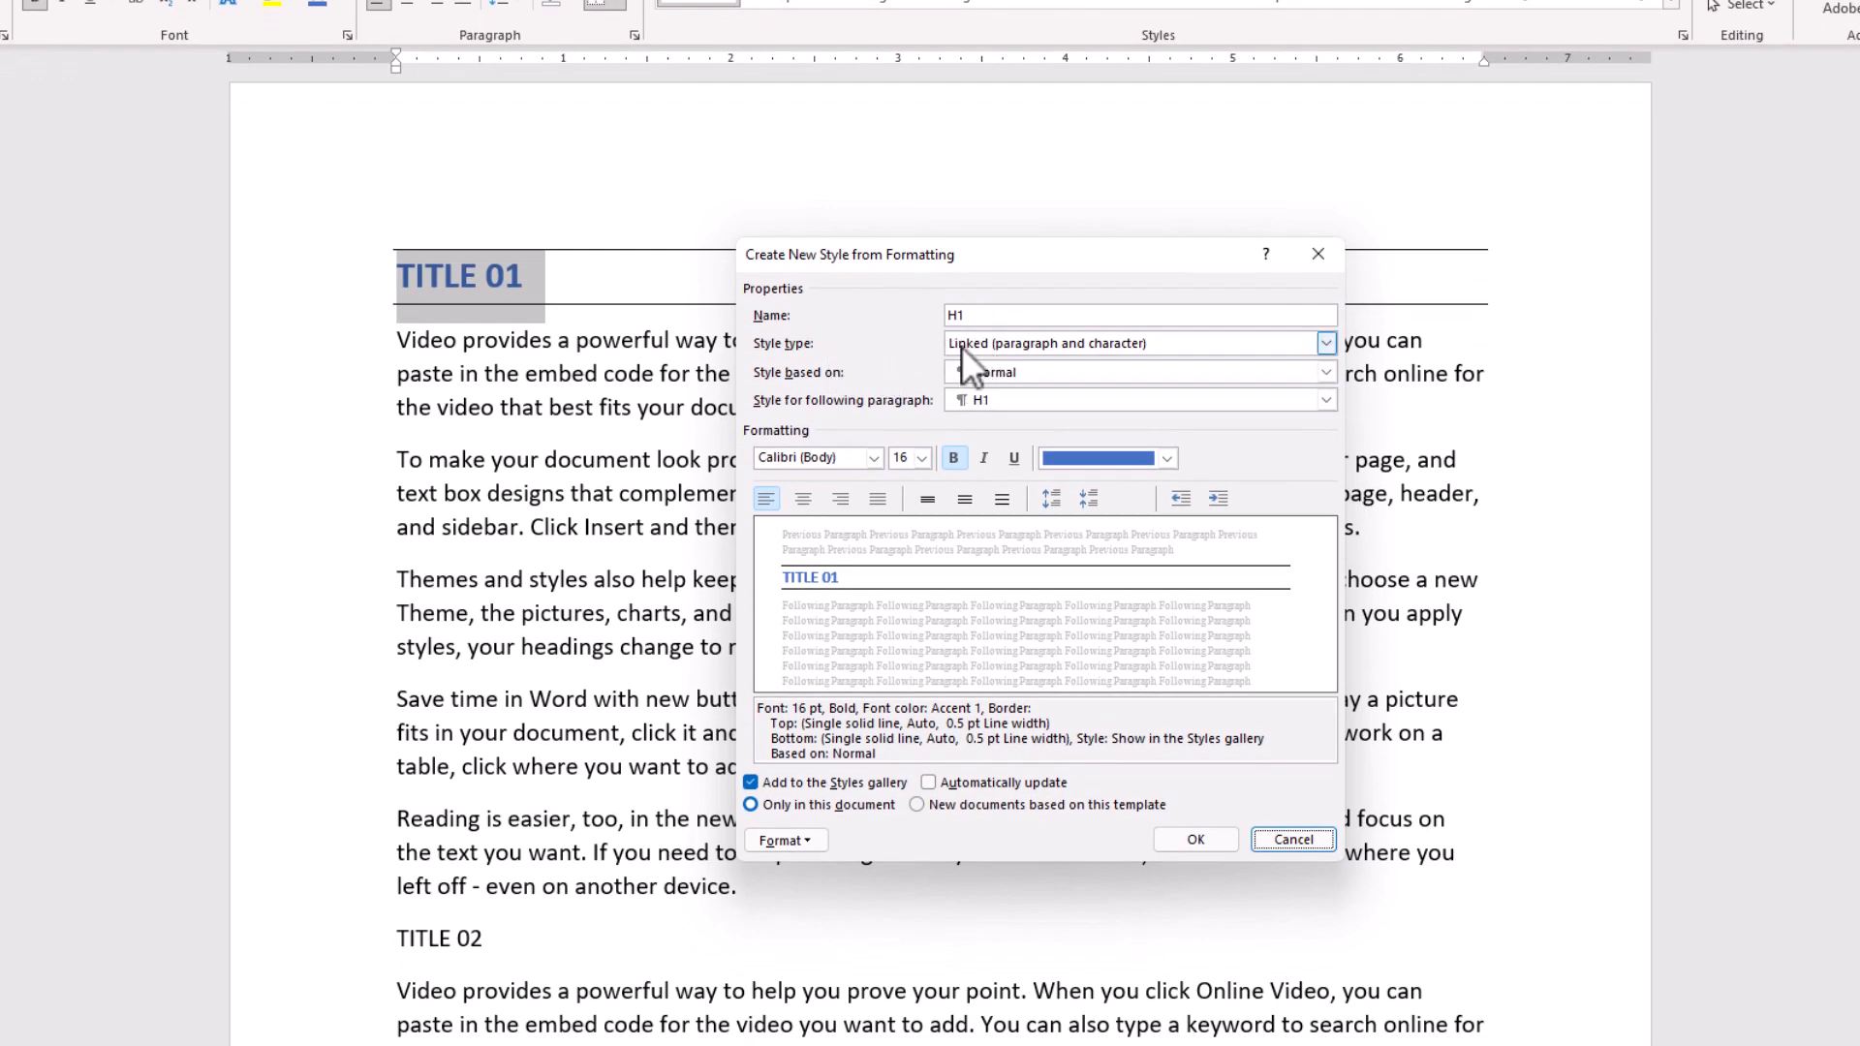
{"action": "left_click", "coordinate": [1009, 339]}
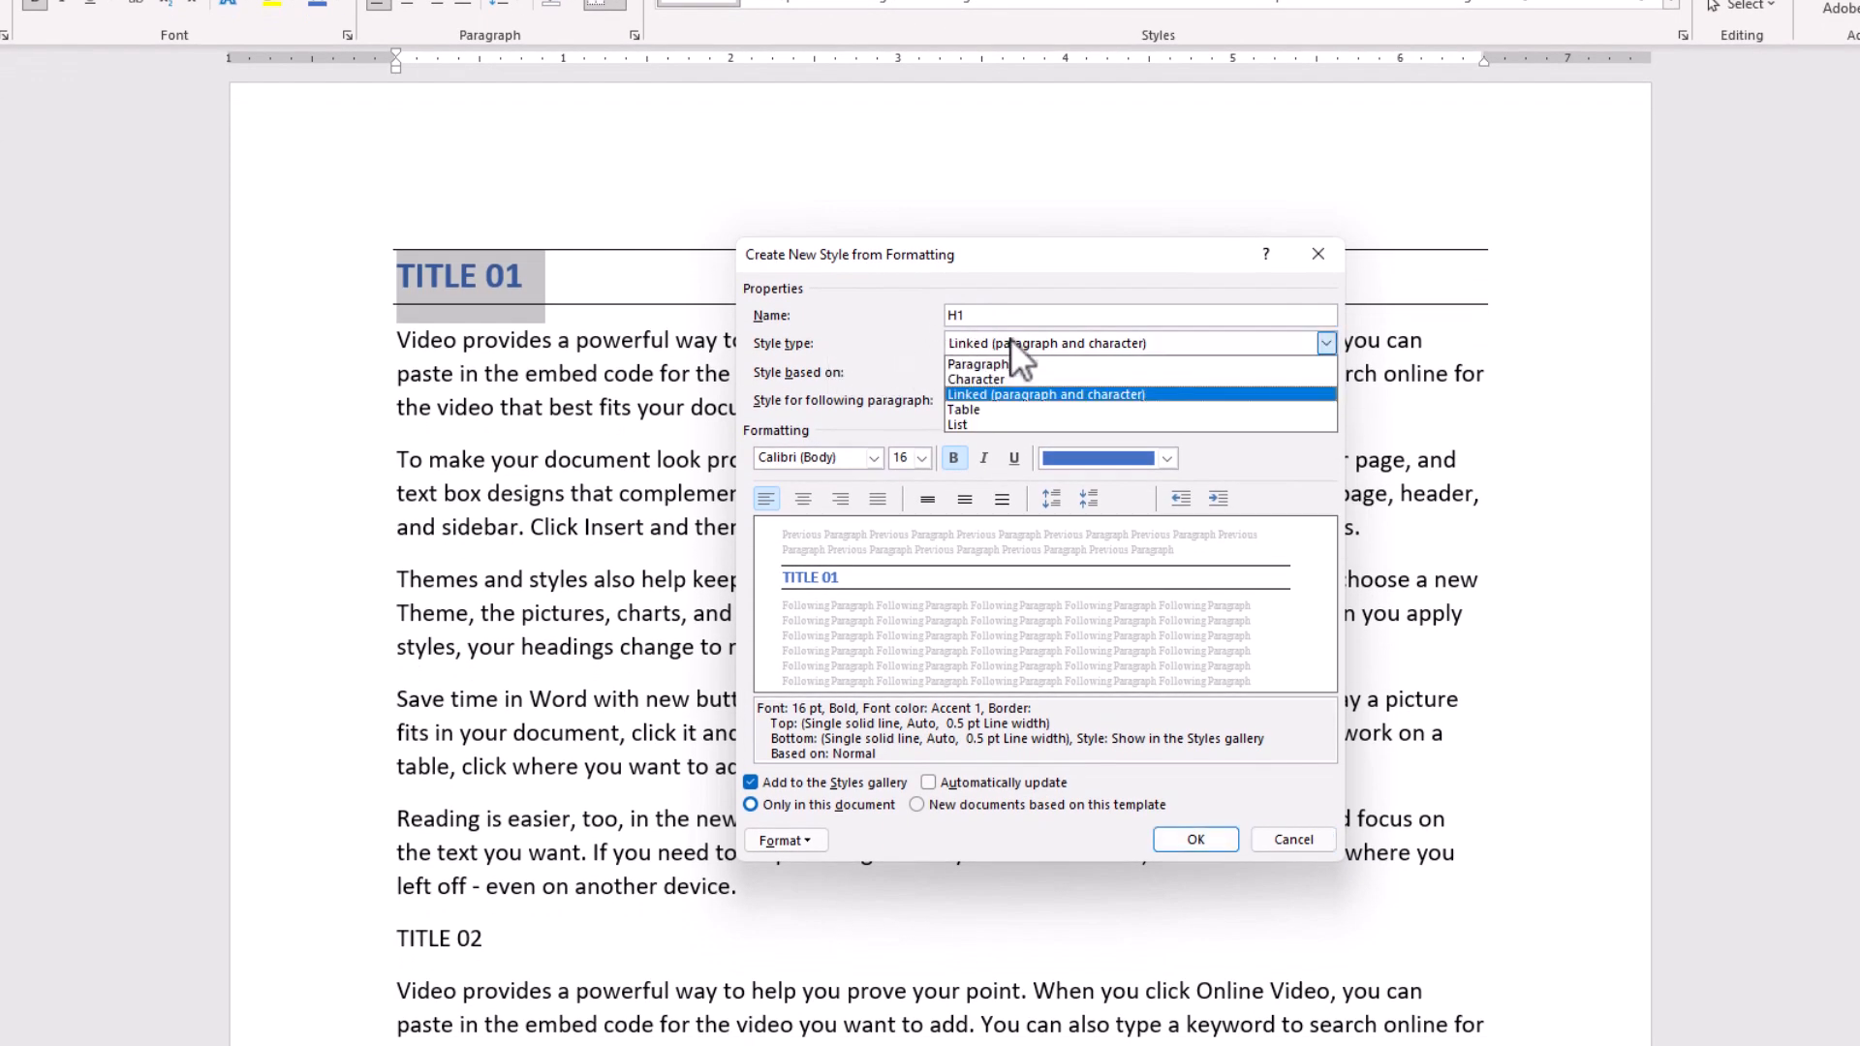
{"action": "left_click", "coordinate": [1008, 393]}
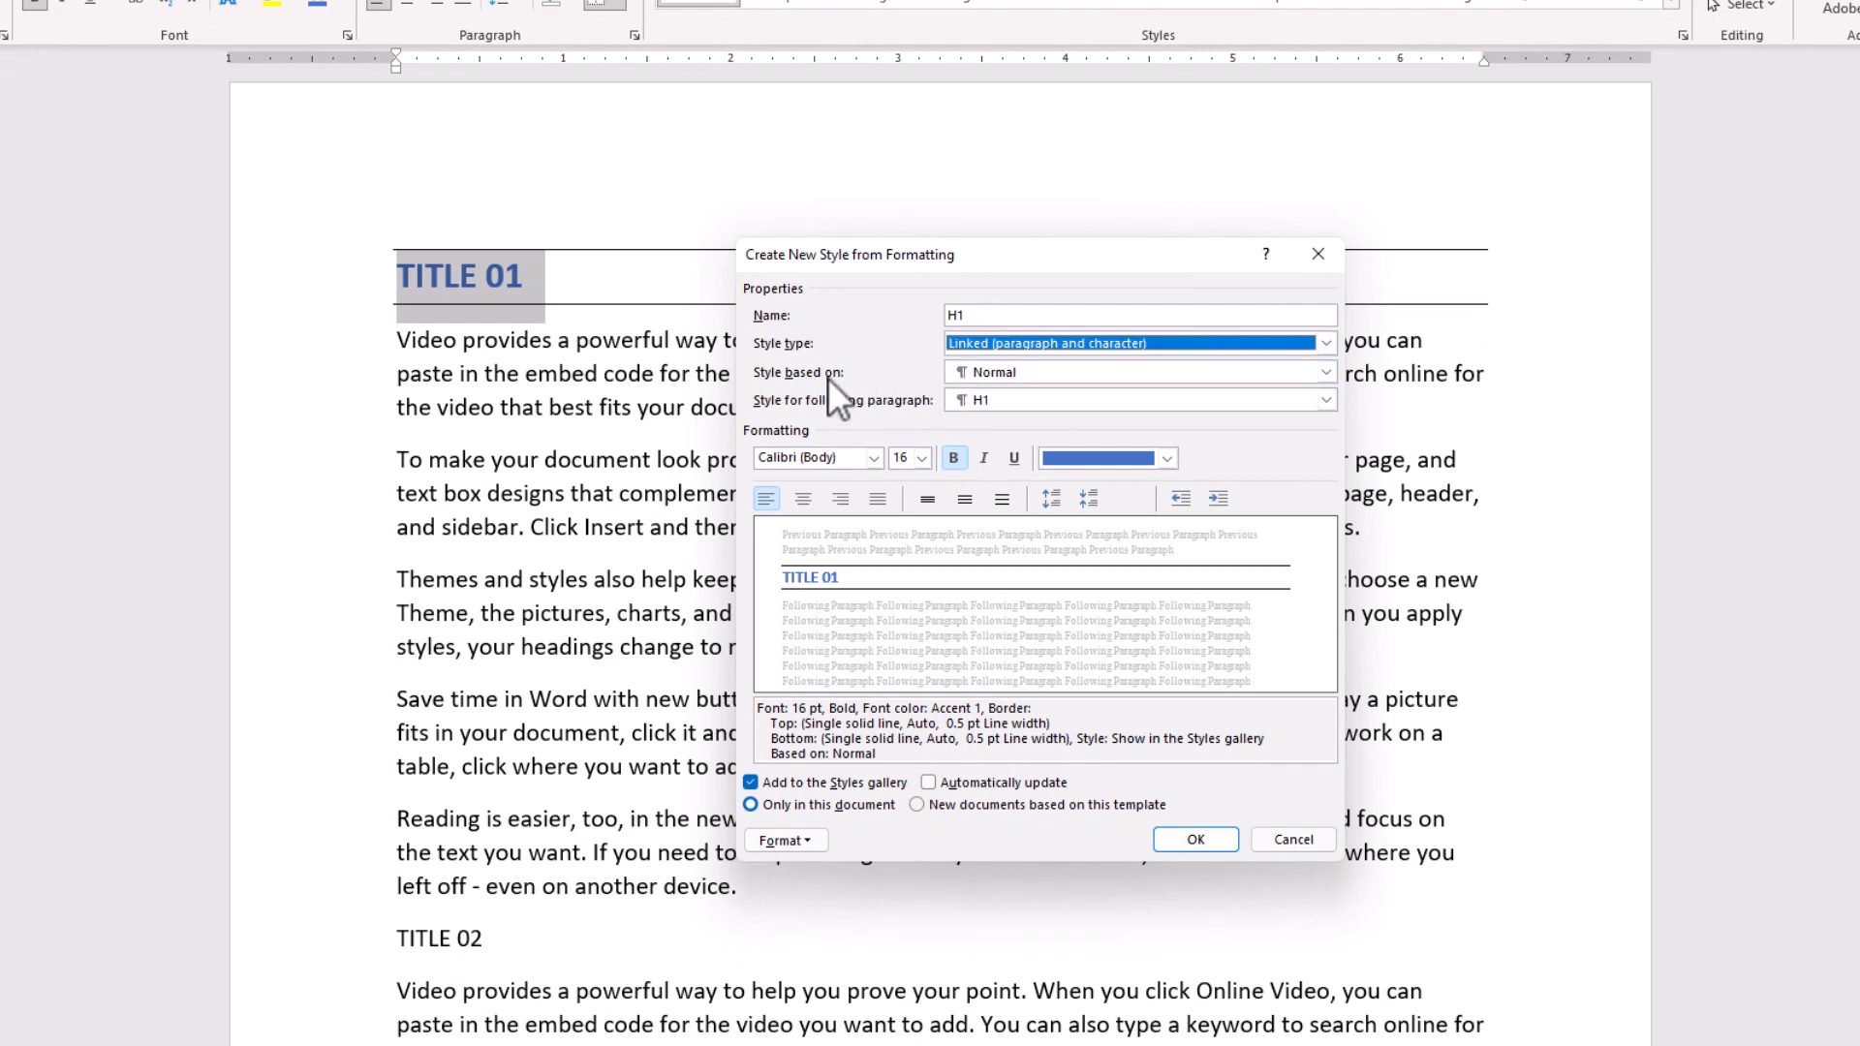
- Base the H1 style on Heading 1 and confirm the new style
{"action": "left_click", "coordinate": [1008, 374]}
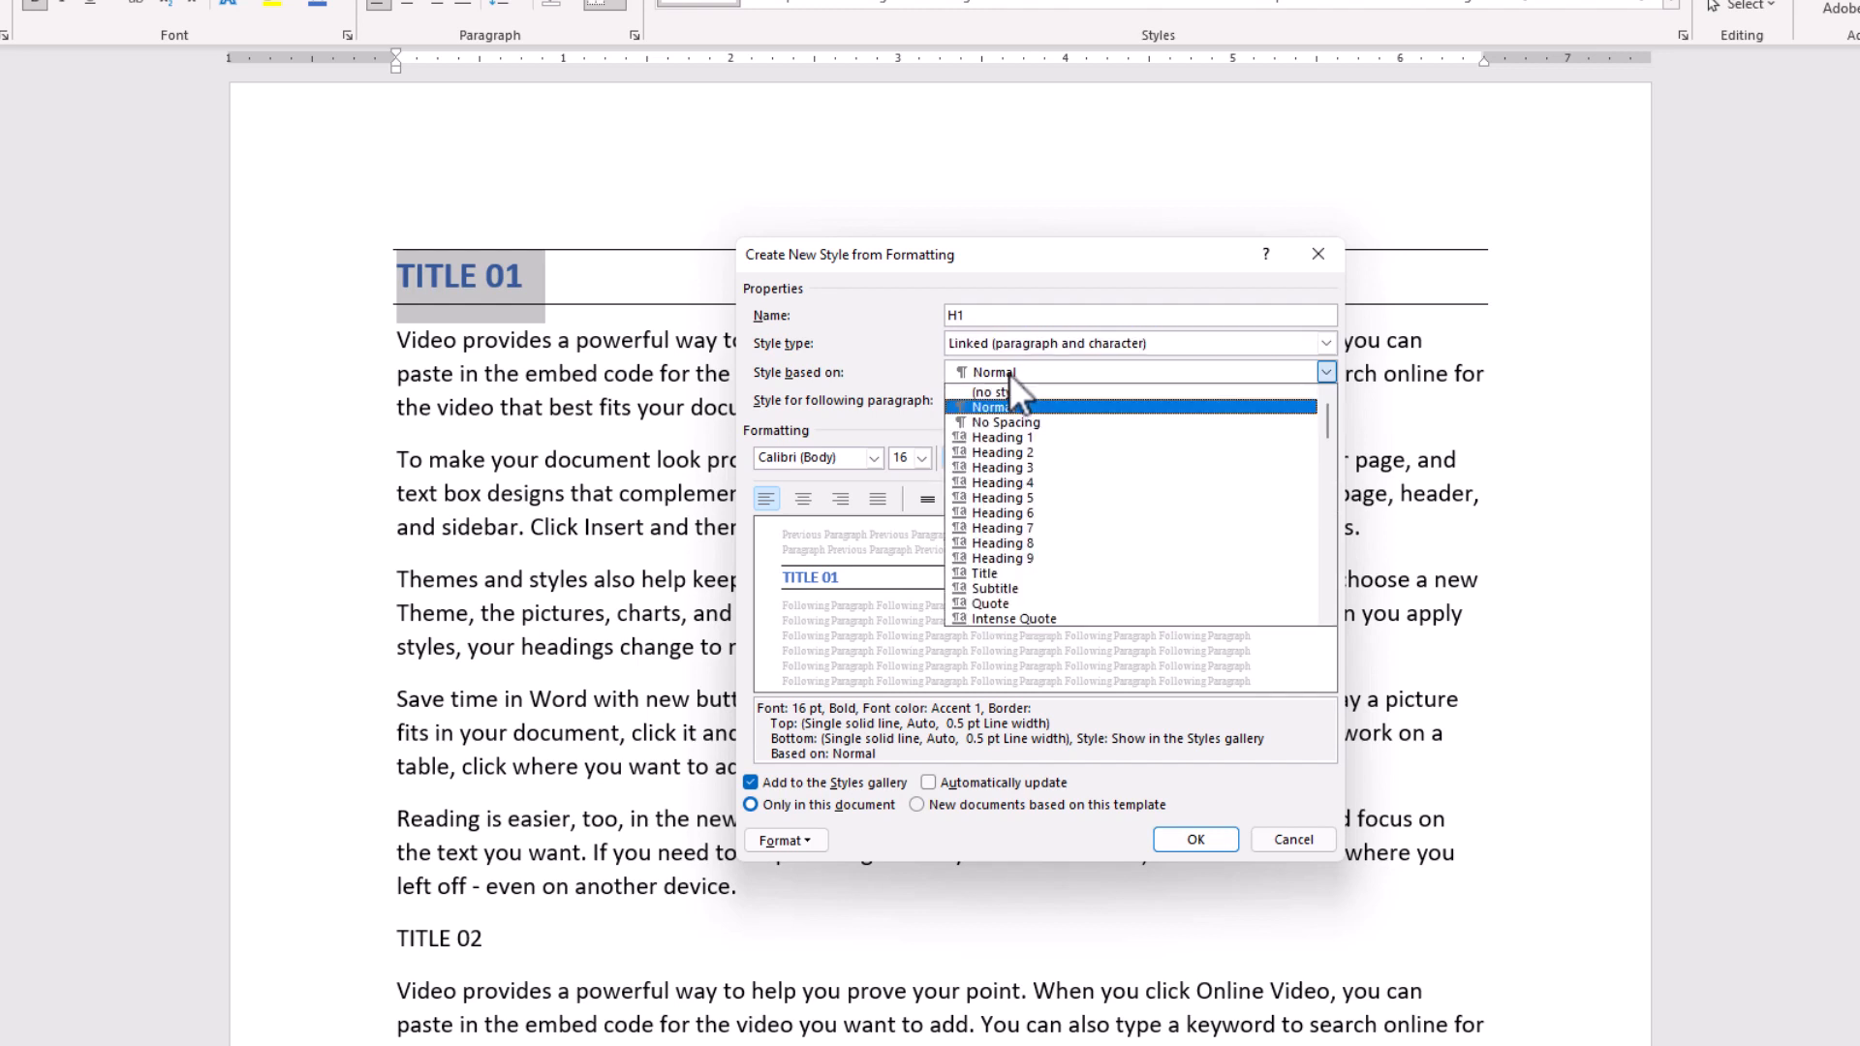
{"action": "left_click", "coordinate": [1035, 436]}
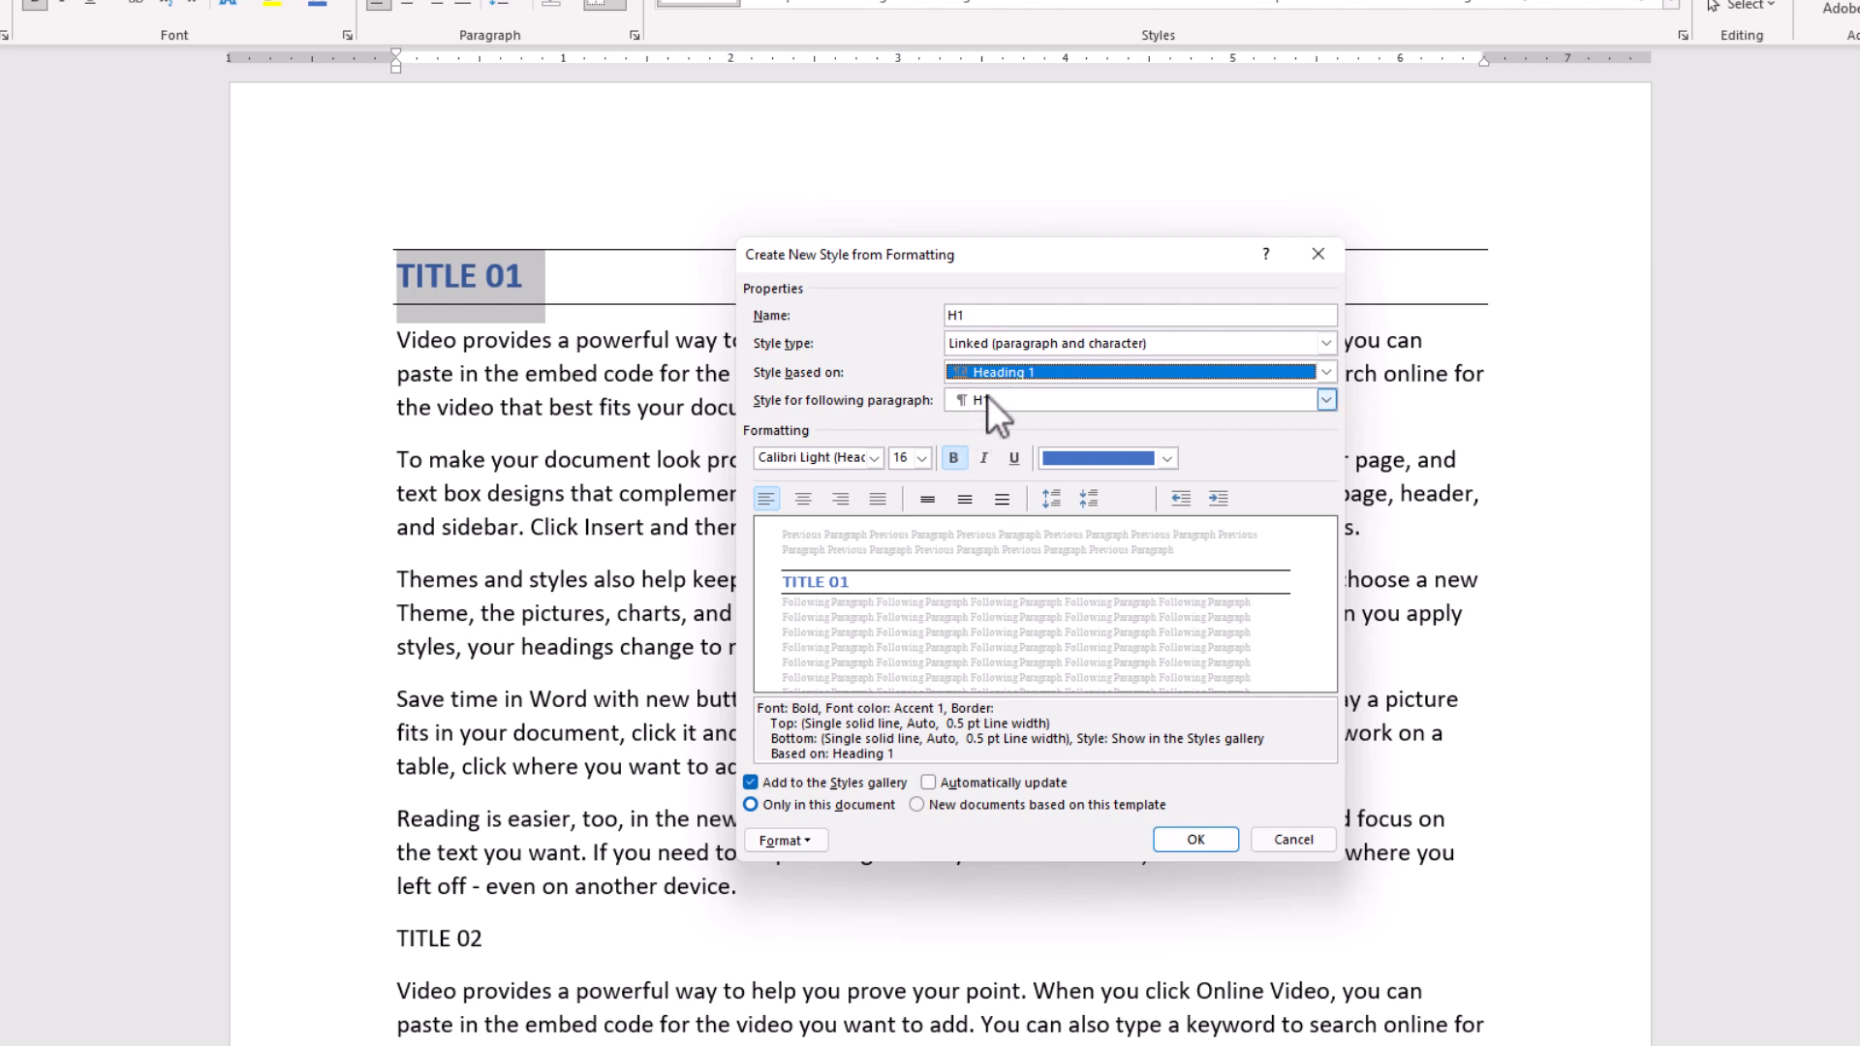
{"action": "left_click", "coordinate": [789, 843]}
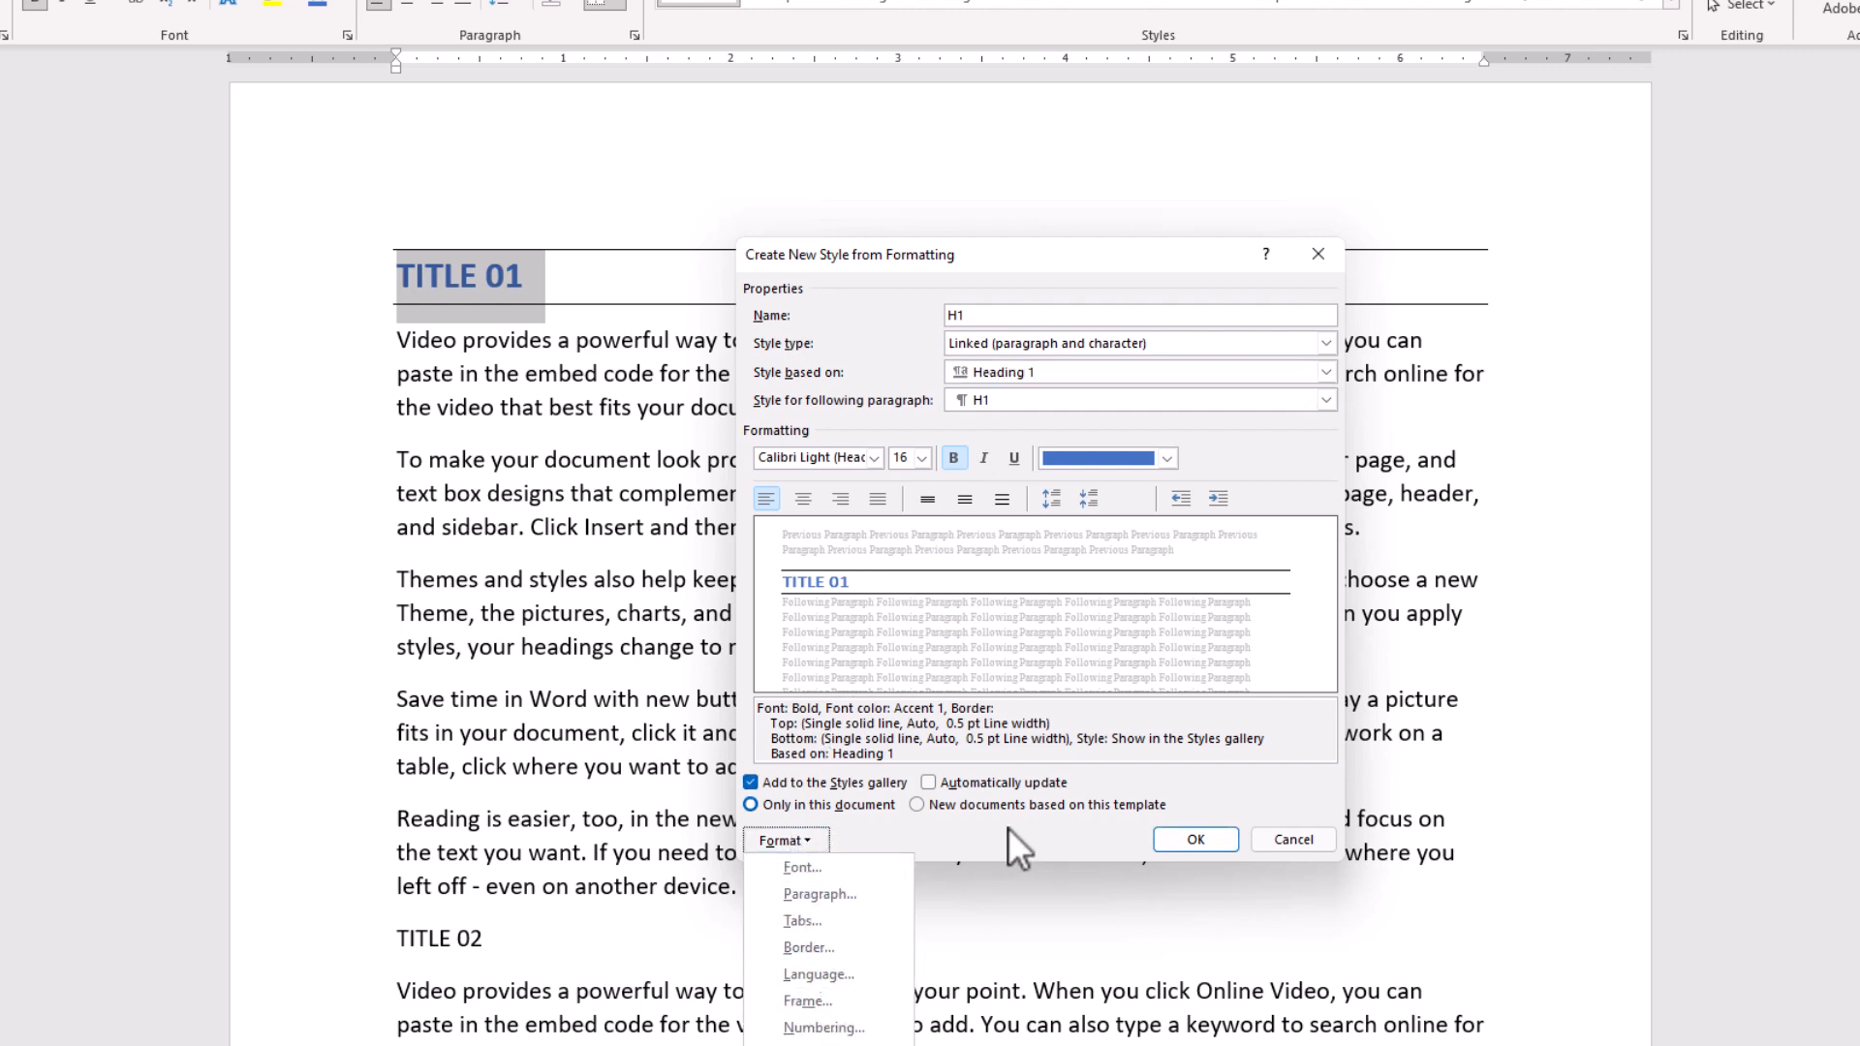
{"action": "key", "text": "Escape"}
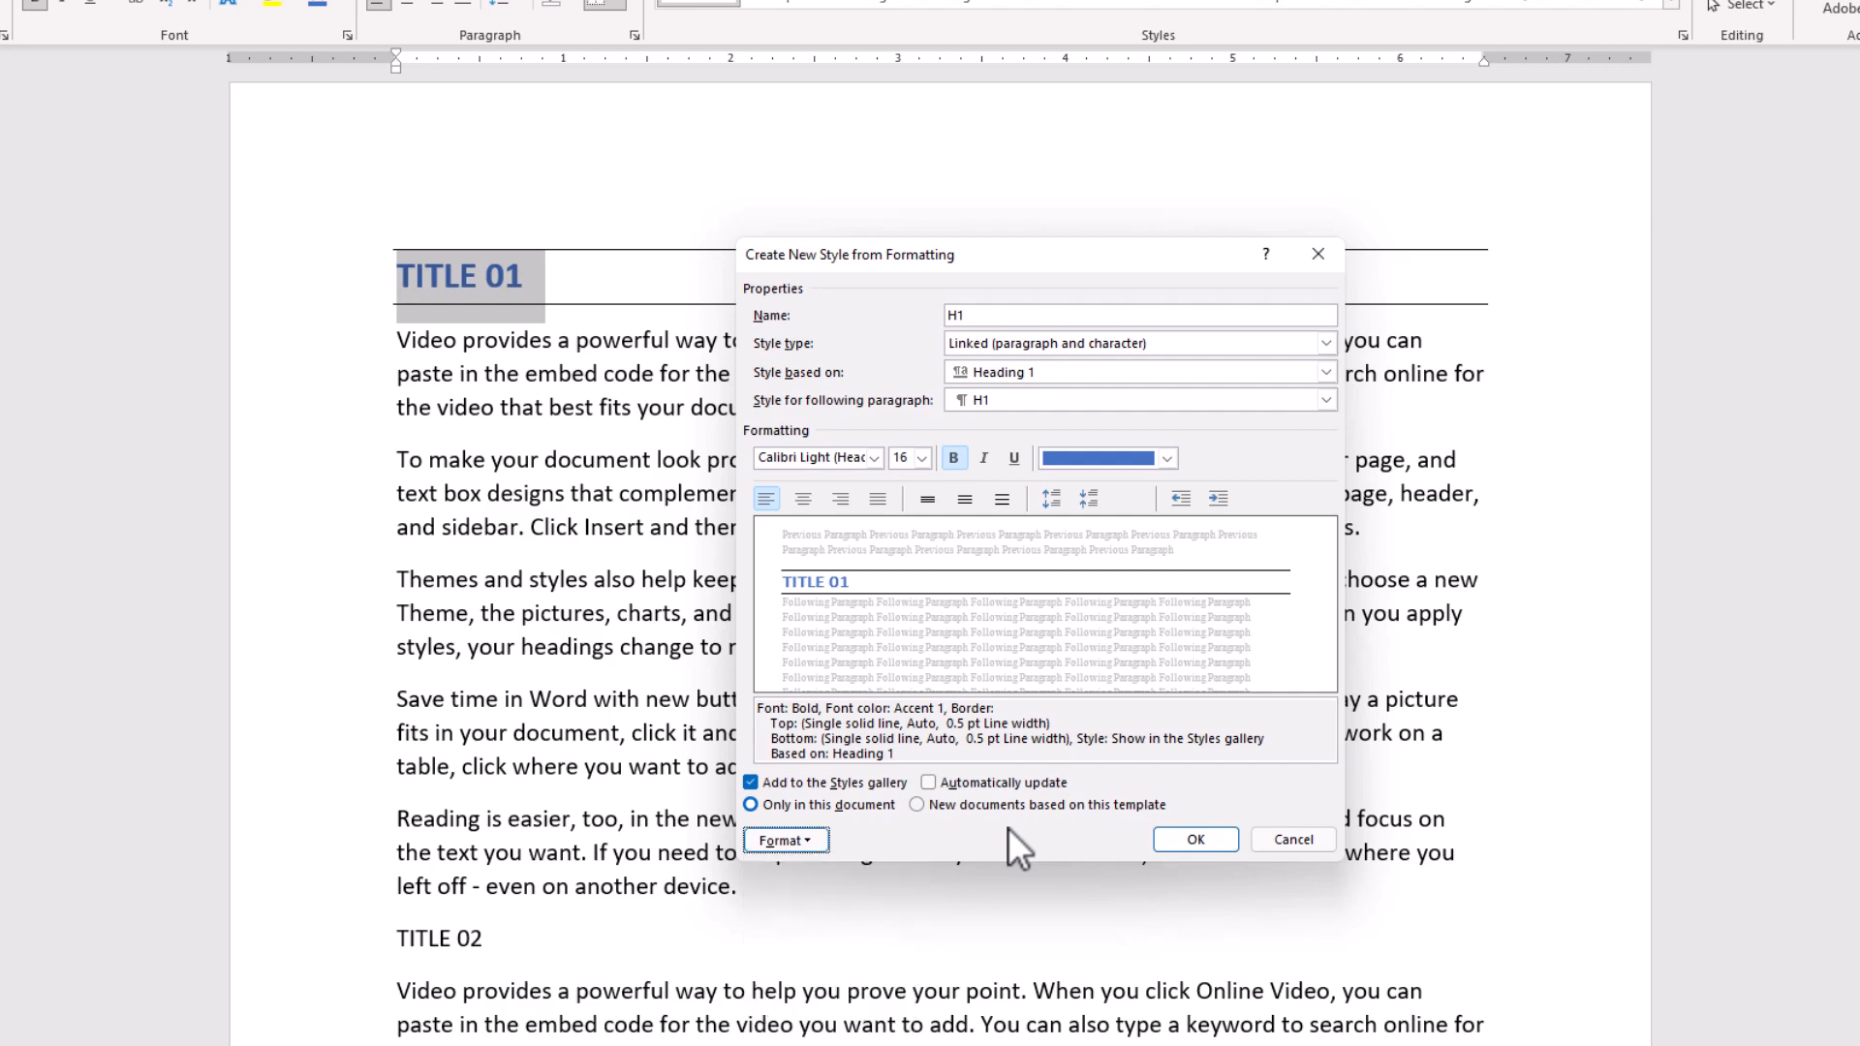
{"action": "left_click", "coordinate": [1194, 839]}
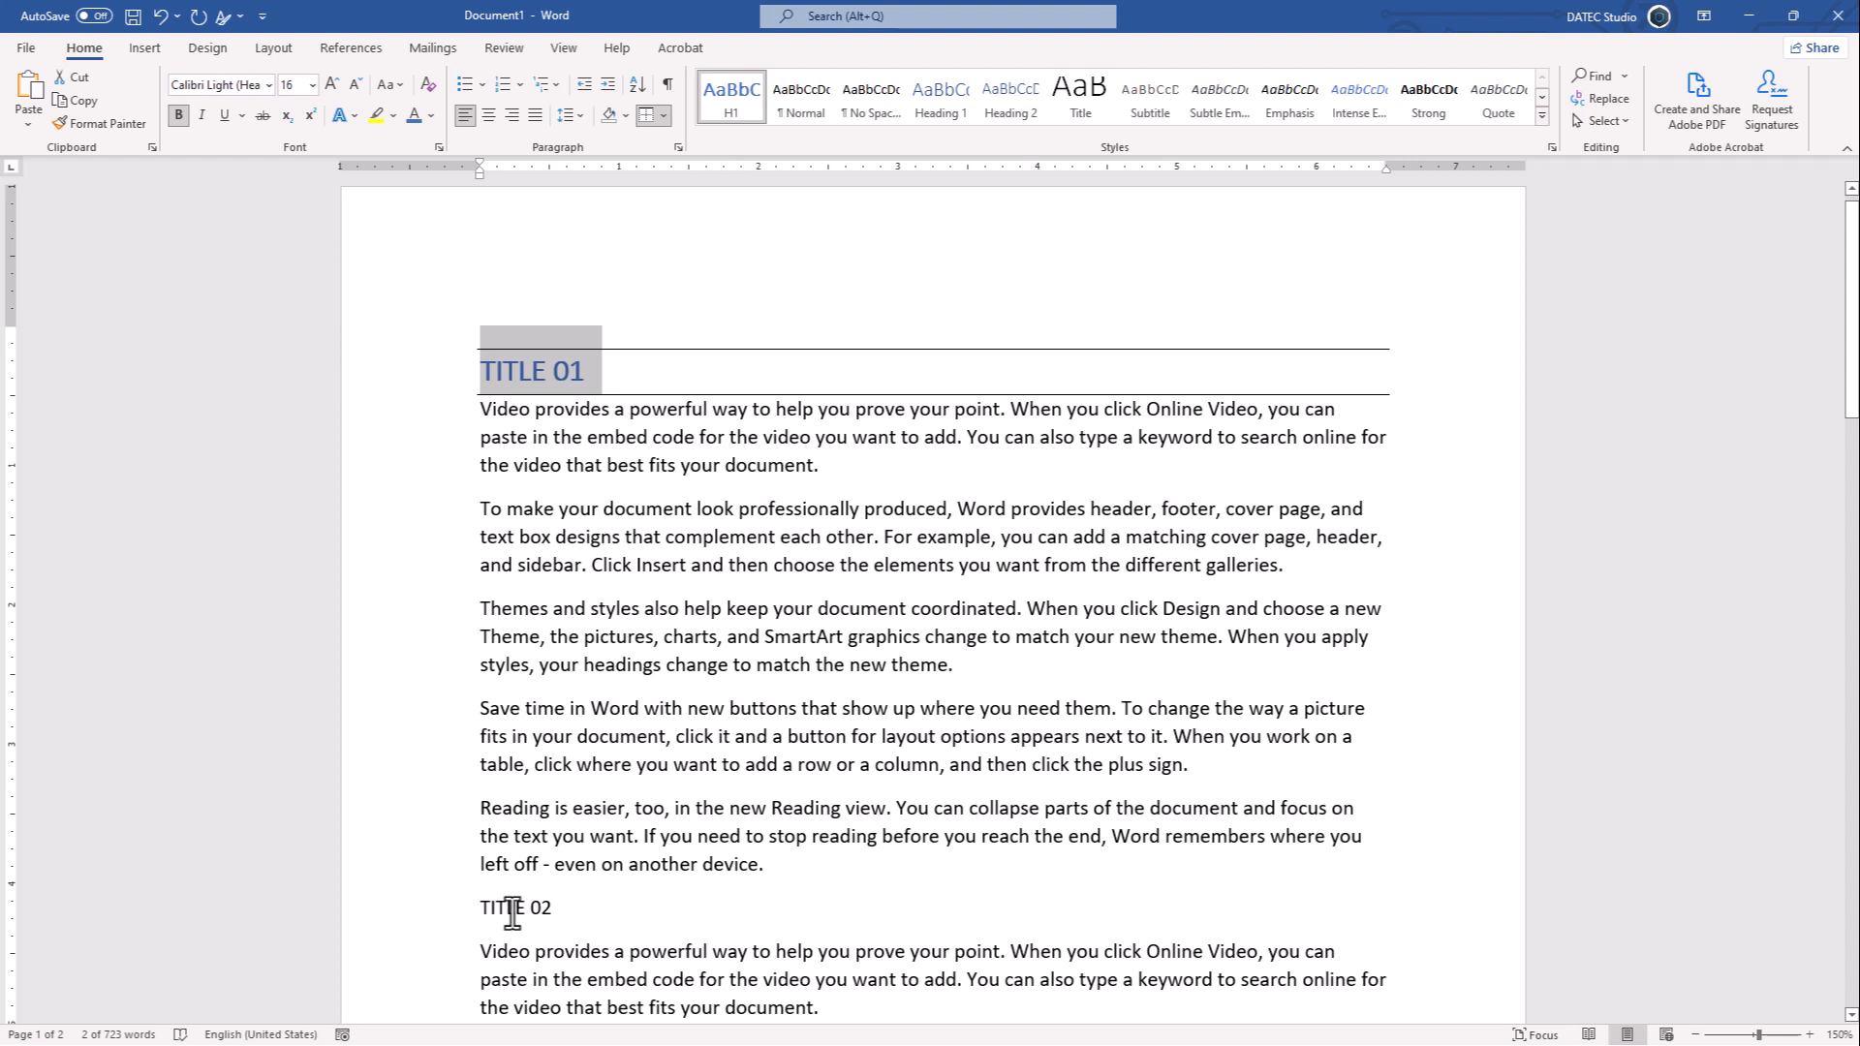
{"action": "left_click", "coordinate": [437, 907]}
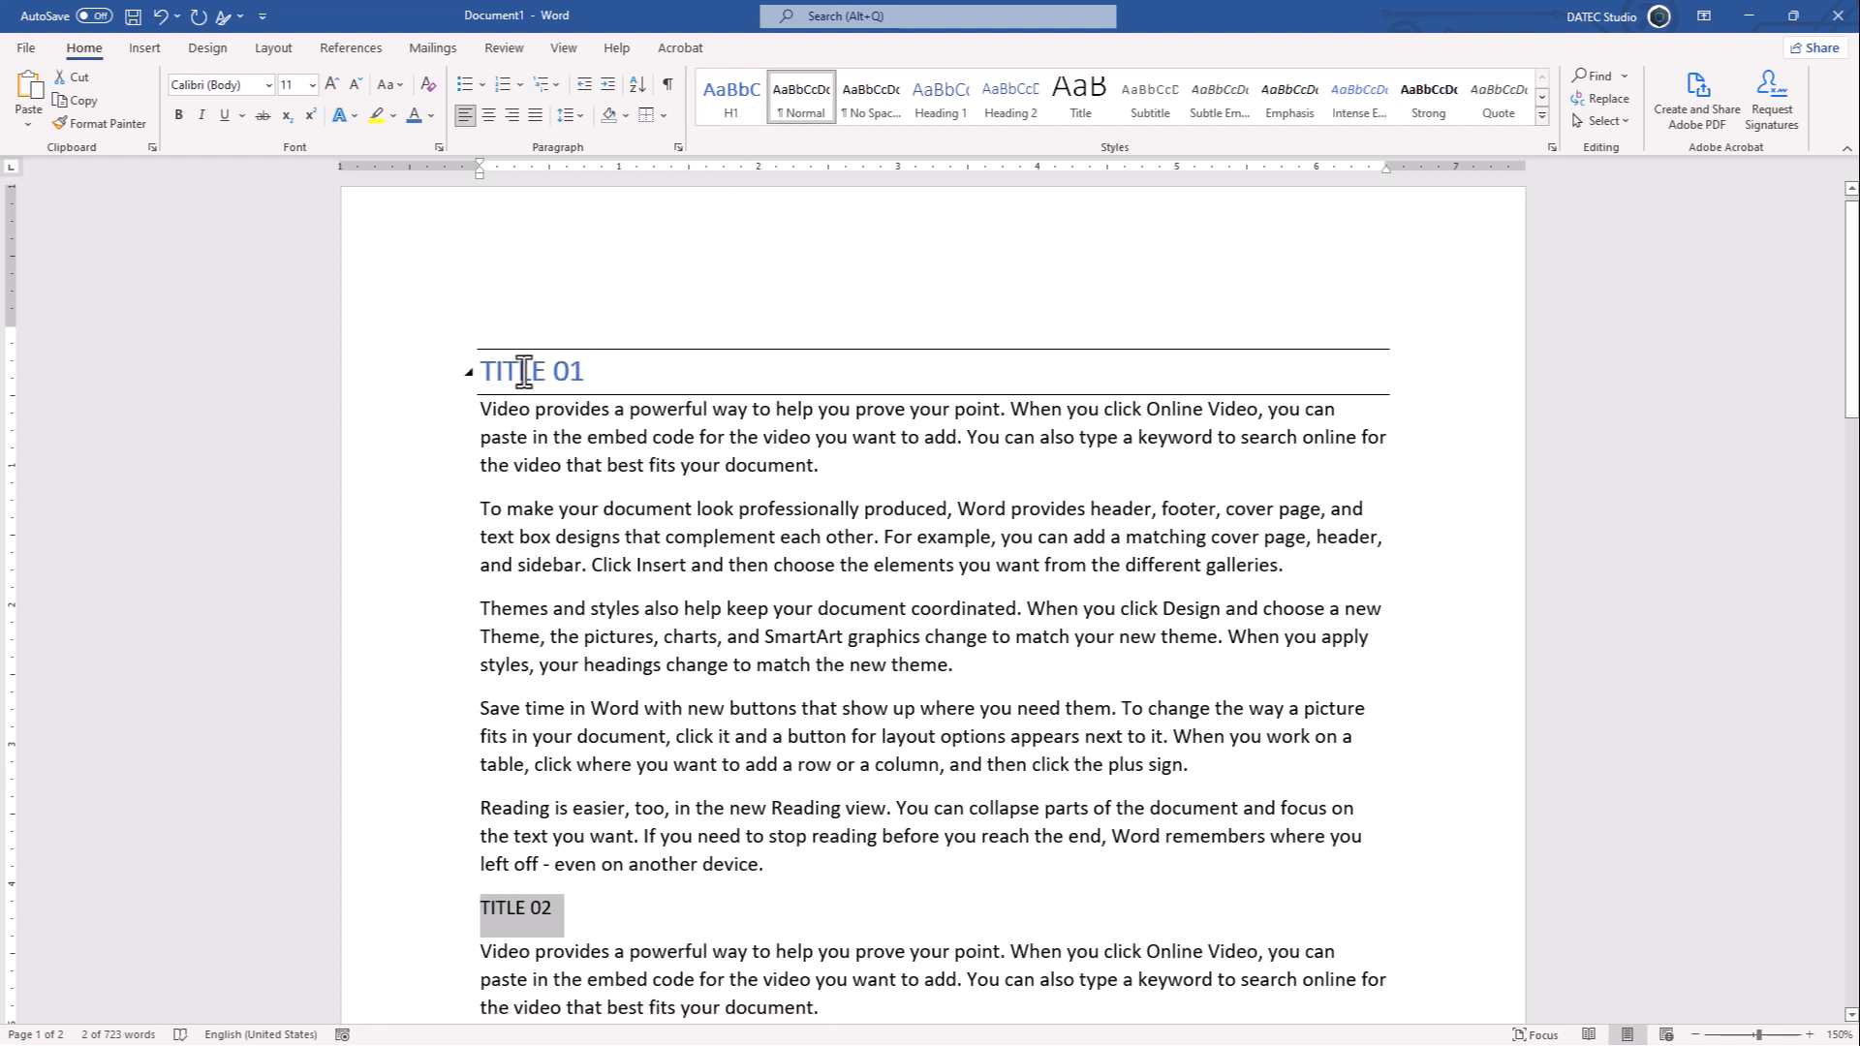
{"action": "left_click_drag", "start_coordinate": [493, 376], "coordinate": [545, 378]}
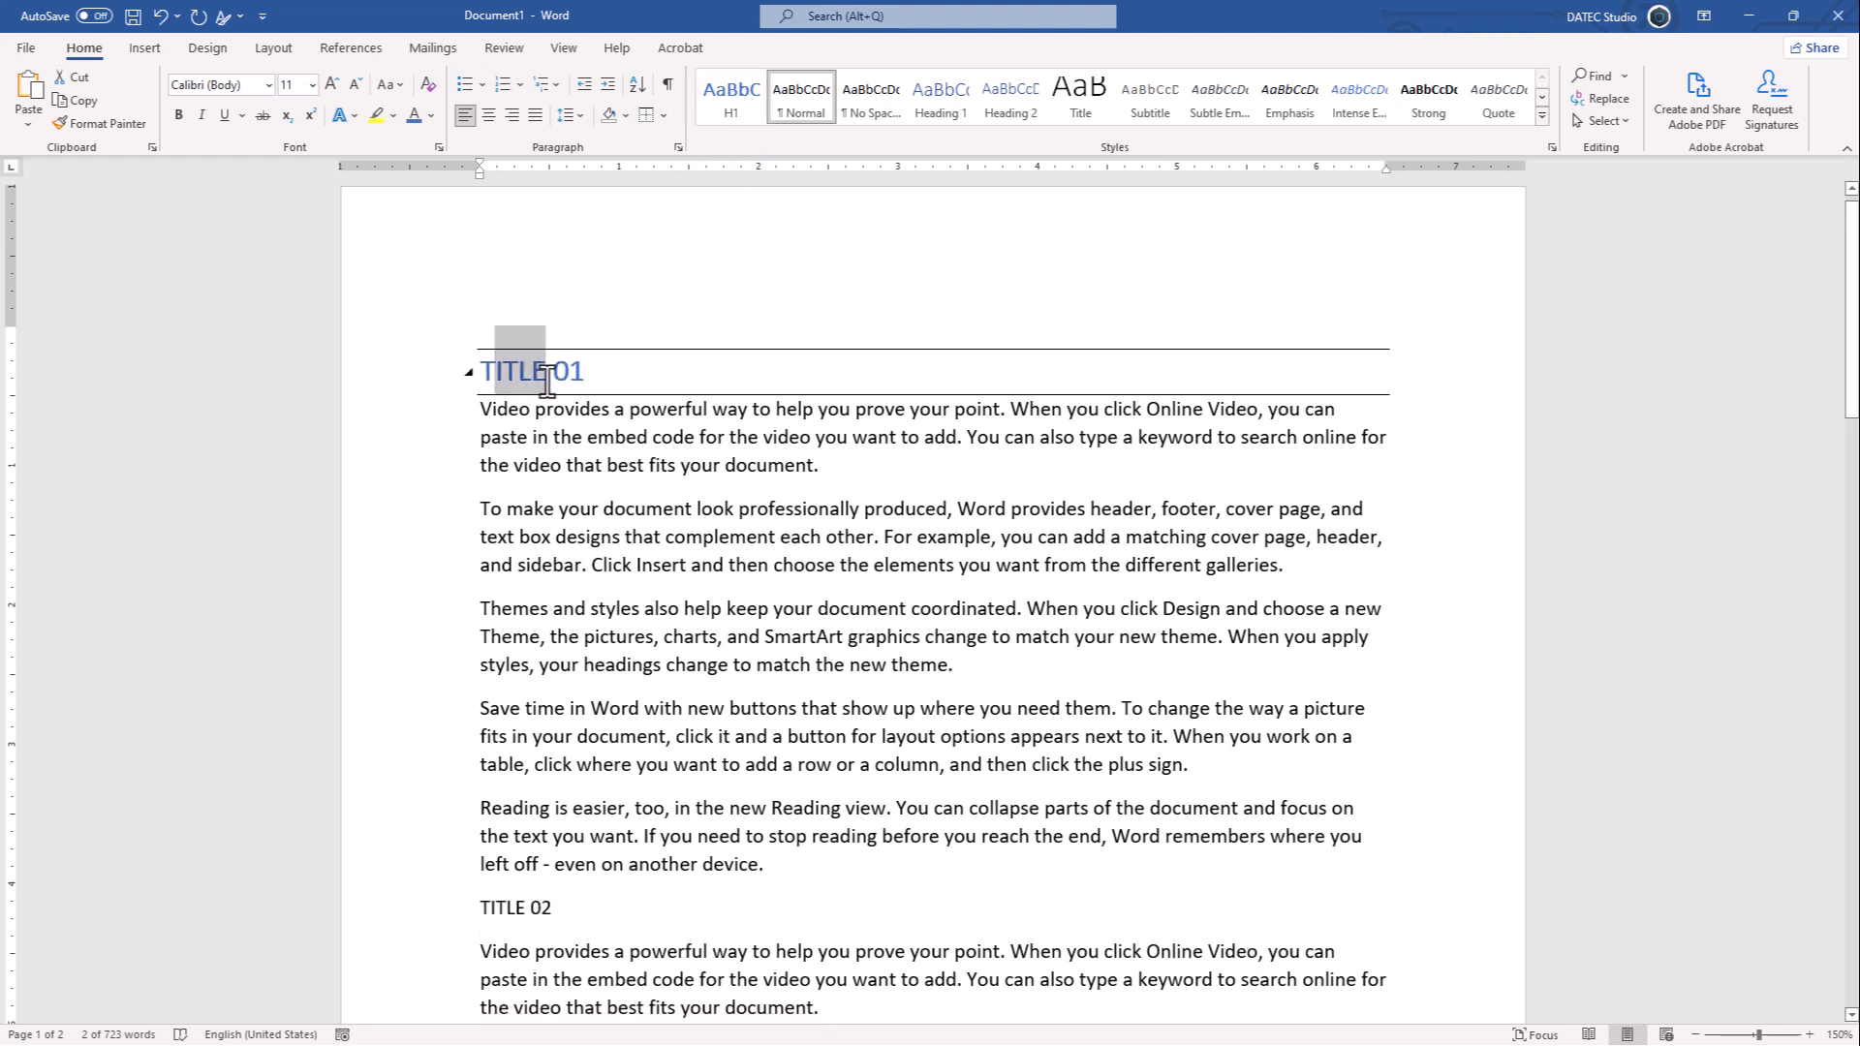
{"action": "left_click", "coordinate": [531, 375]}
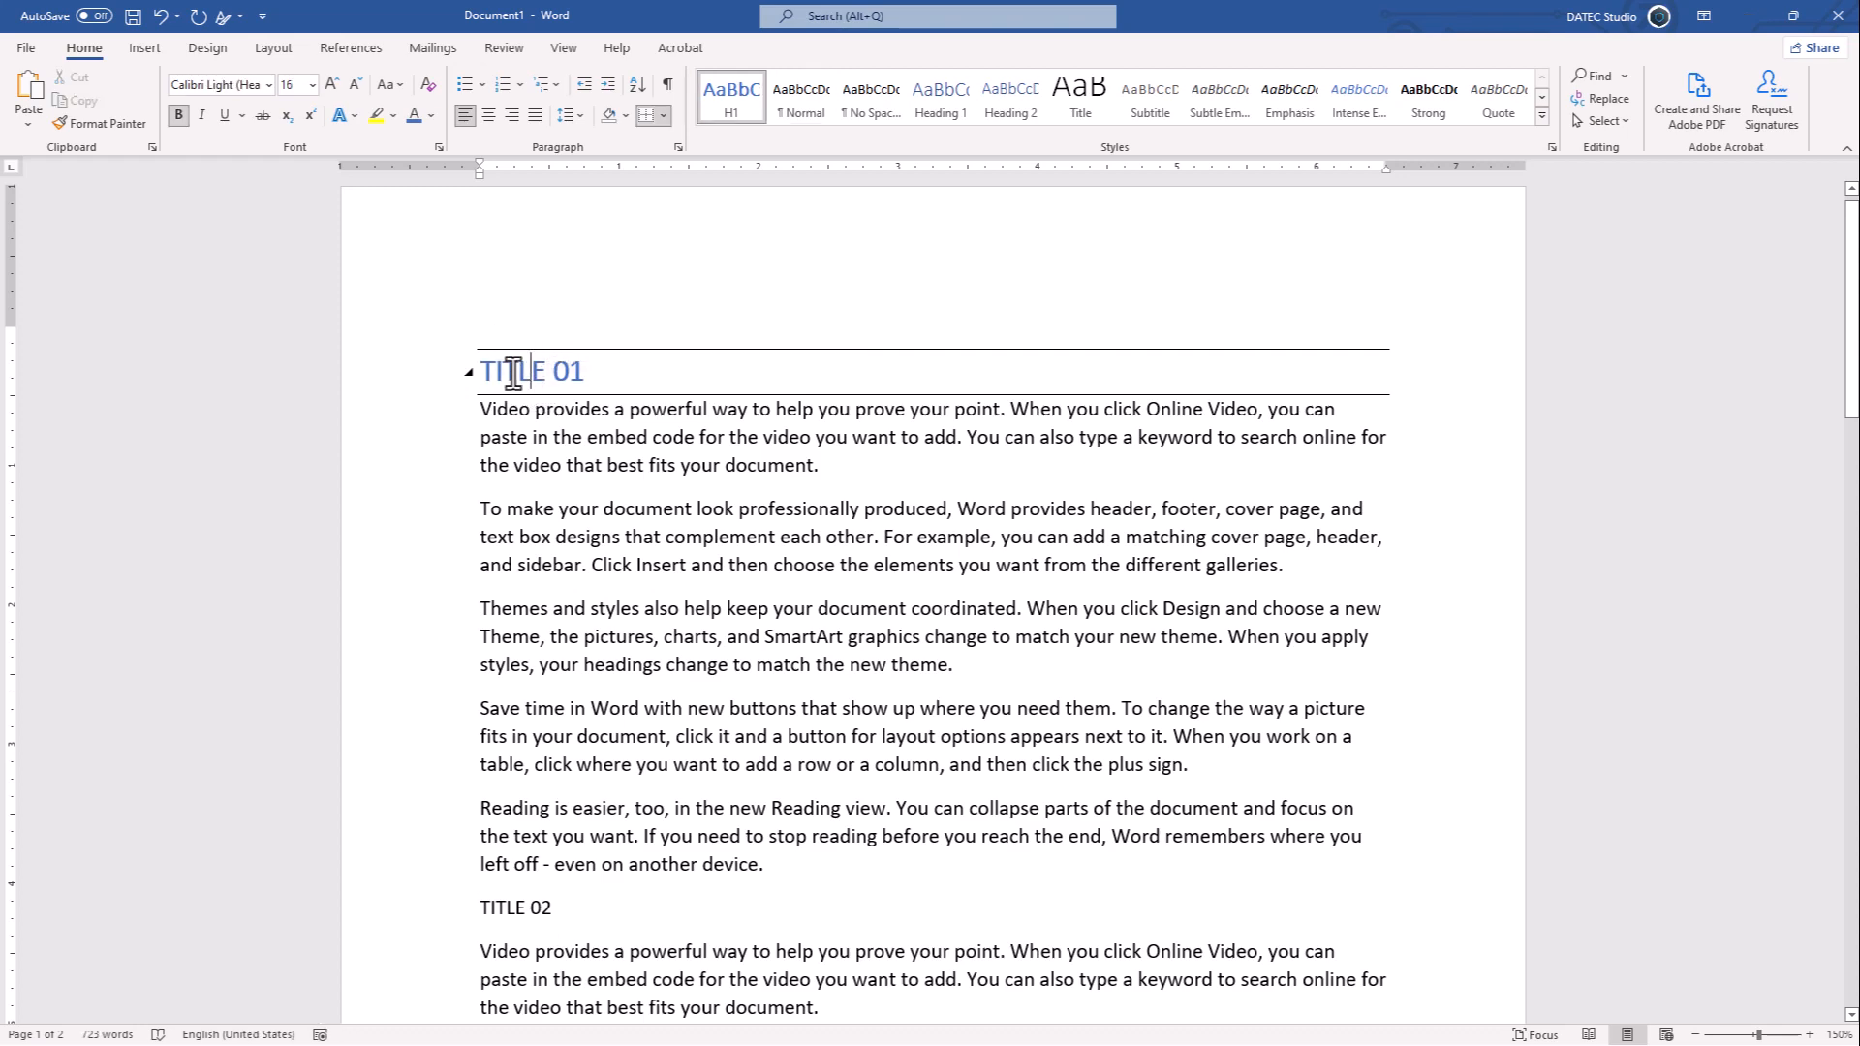
{"action": "scroll", "coordinate": [549, 312], "scroll_direction": "down", "scroll_amount": 2}
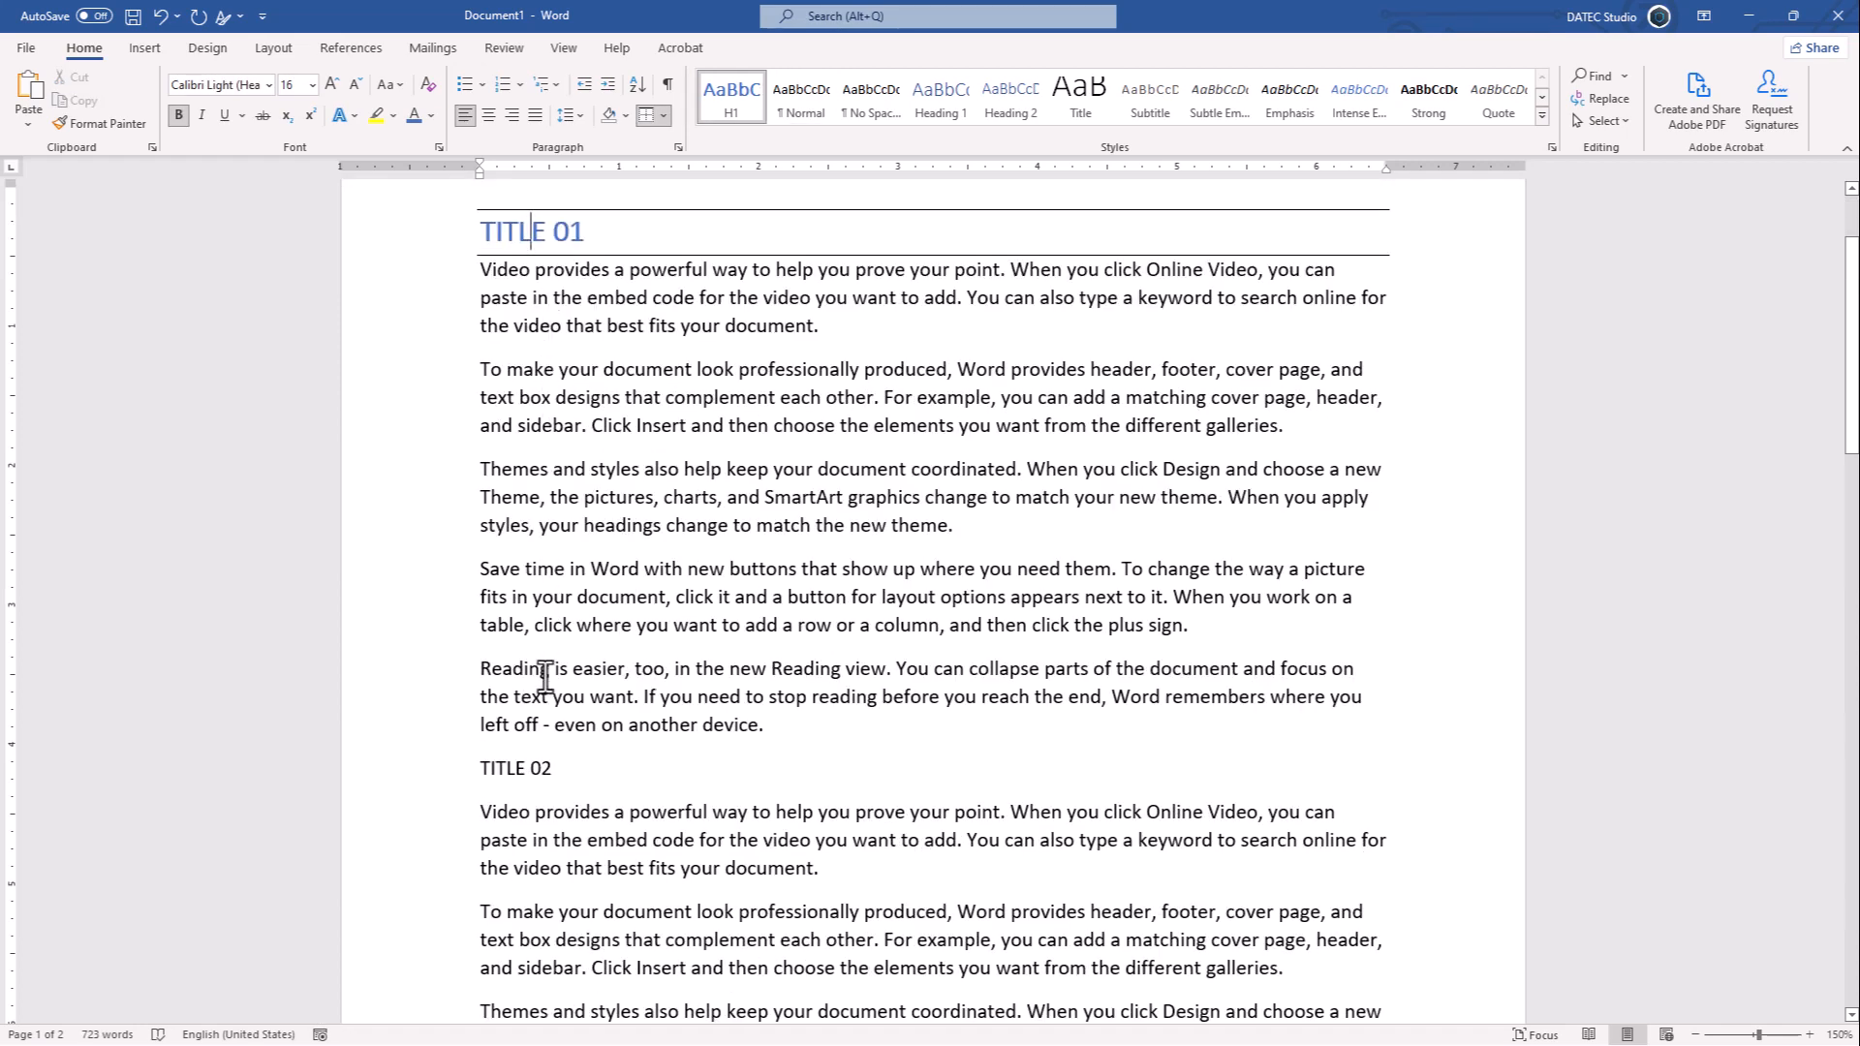
{"action": "scroll", "coordinate": [528, 736], "scroll_direction": "down", "scroll_amount": 1}
{"action": "left_click", "coordinate": [513, 697]}
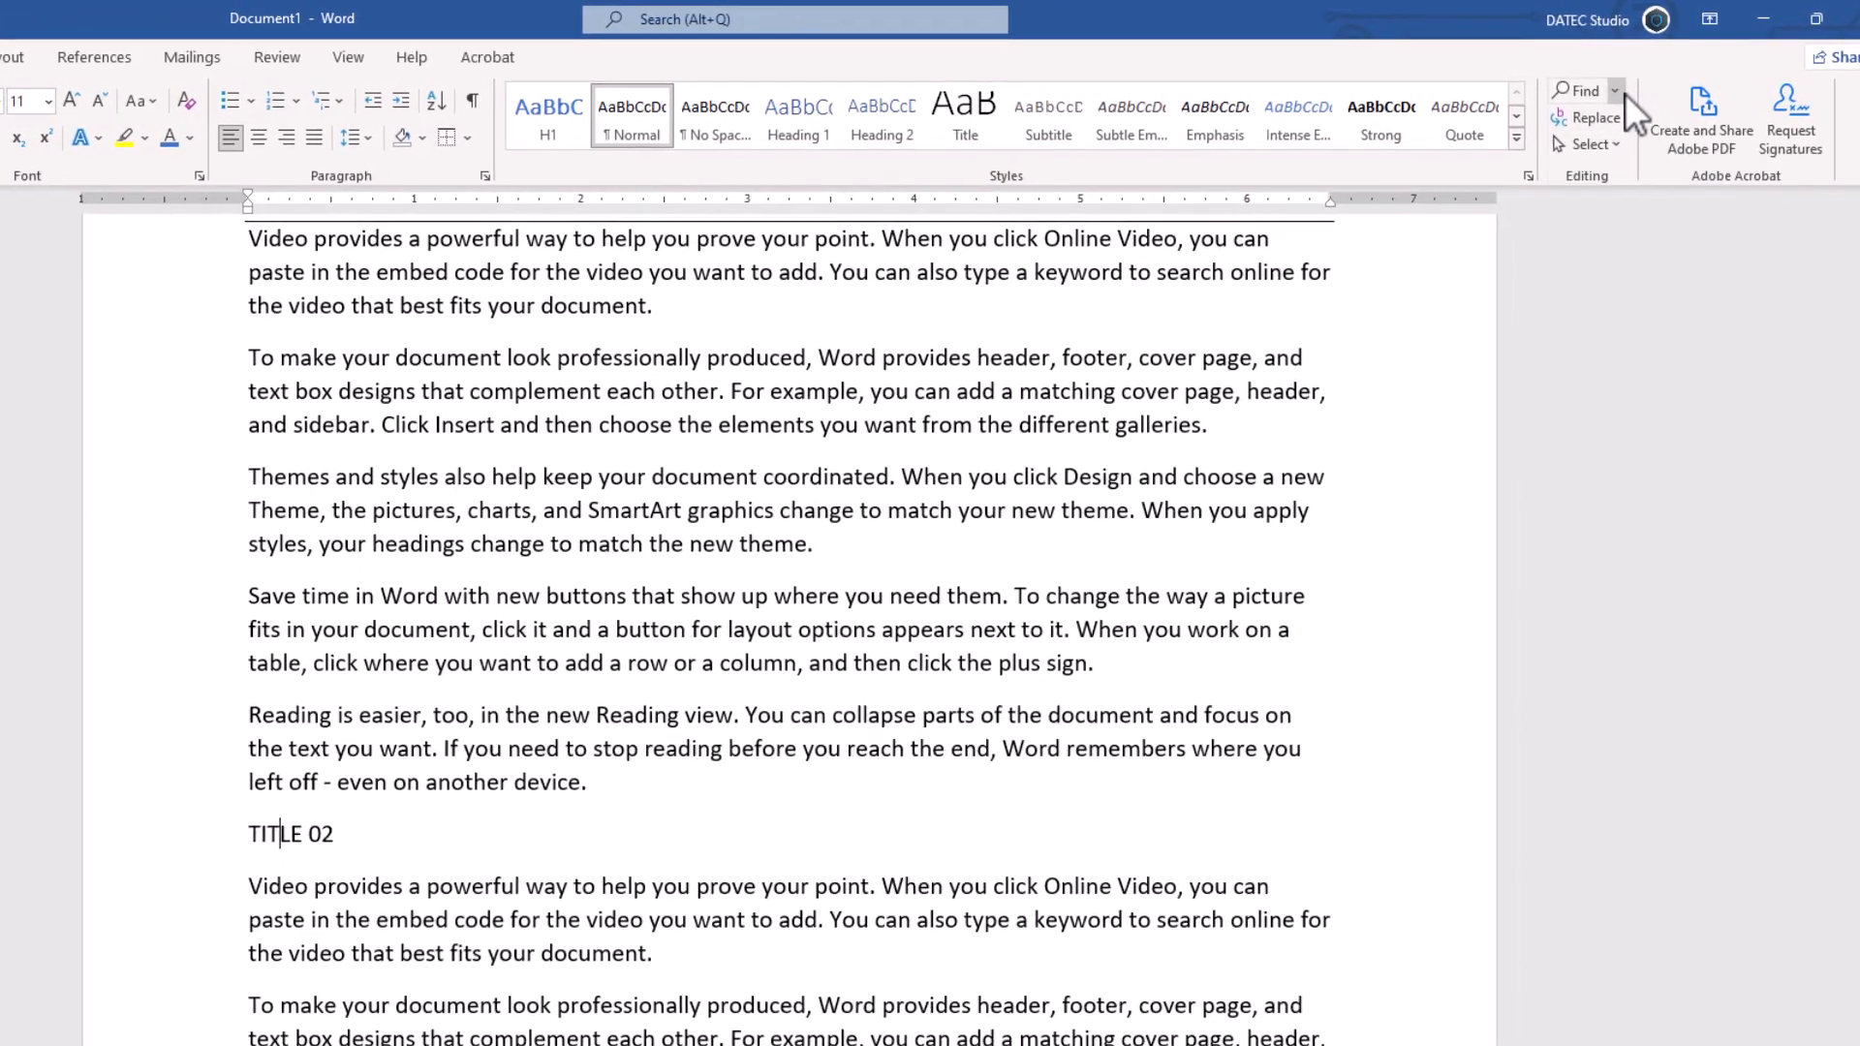
- Open Advanced Find with more options, enable wildcards, and search for the character range [A-Z]
{"action": "left_click", "coordinate": [1624, 92]}
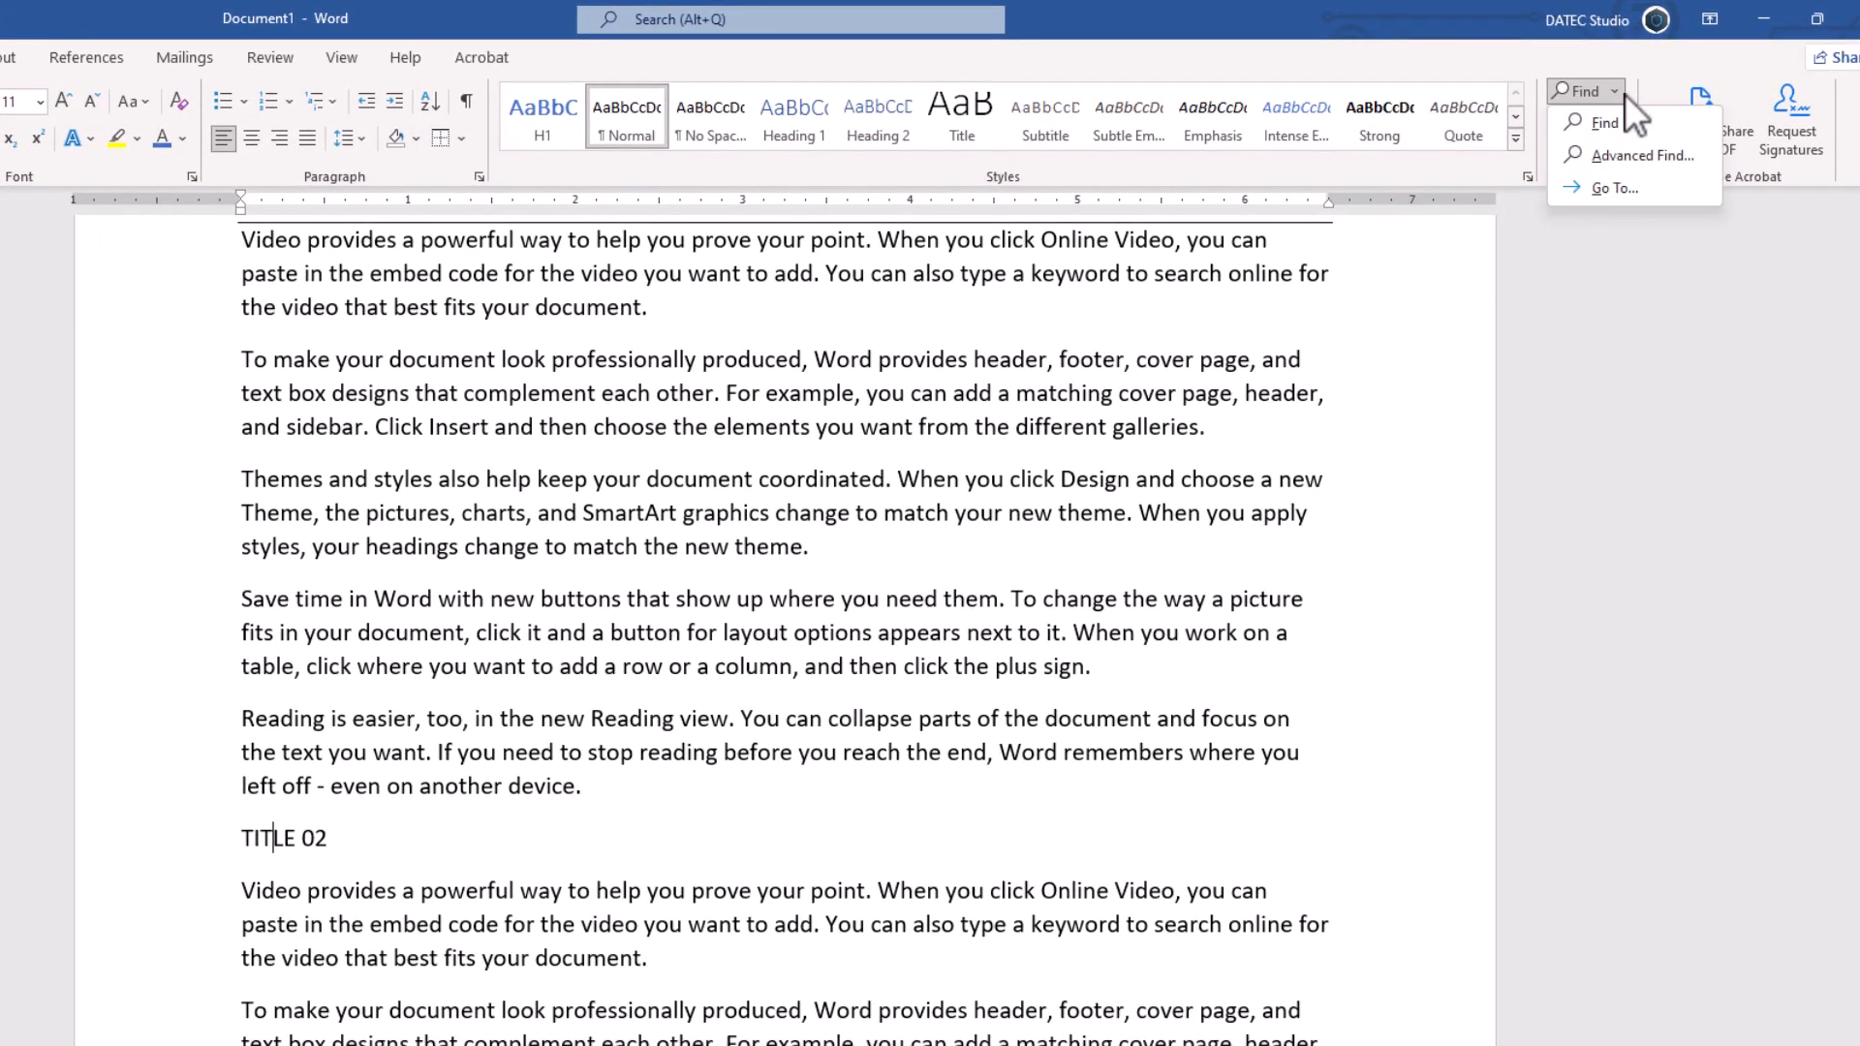
{"action": "left_click", "coordinate": [1618, 163]}
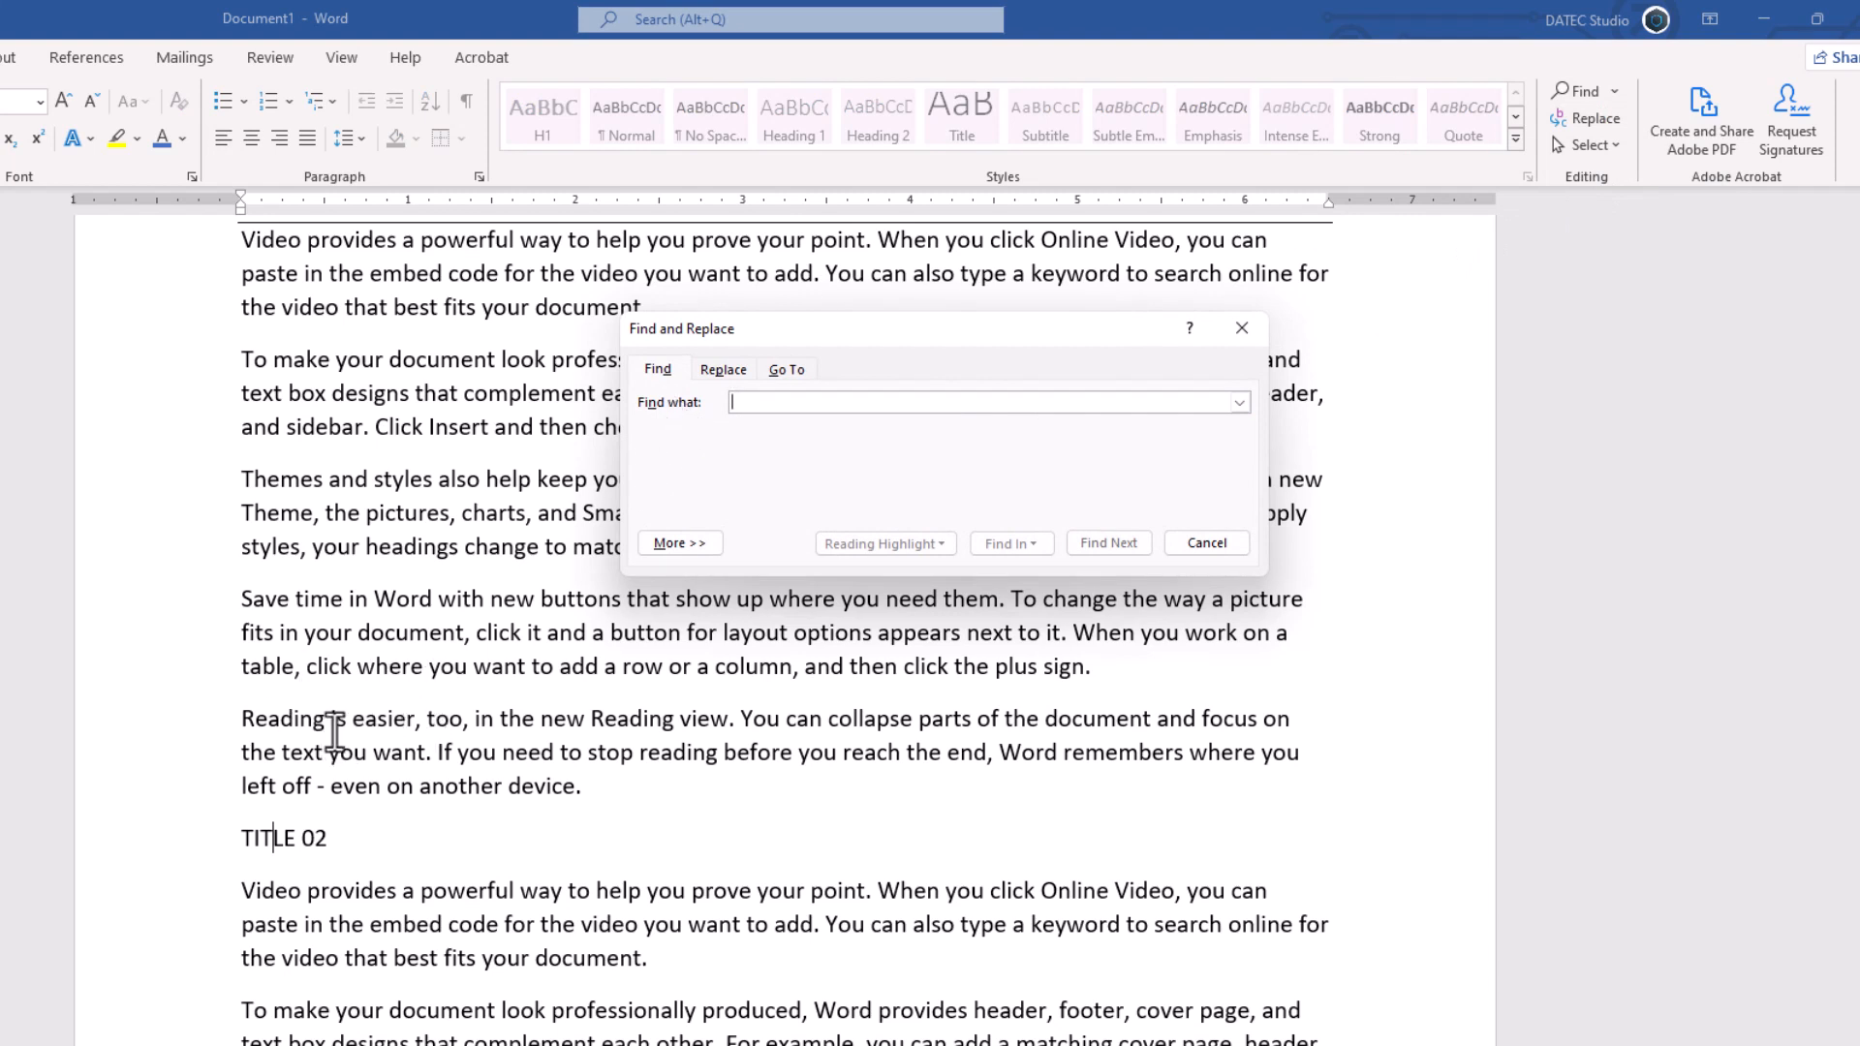
{"action": "left_click", "coordinate": [683, 544]}
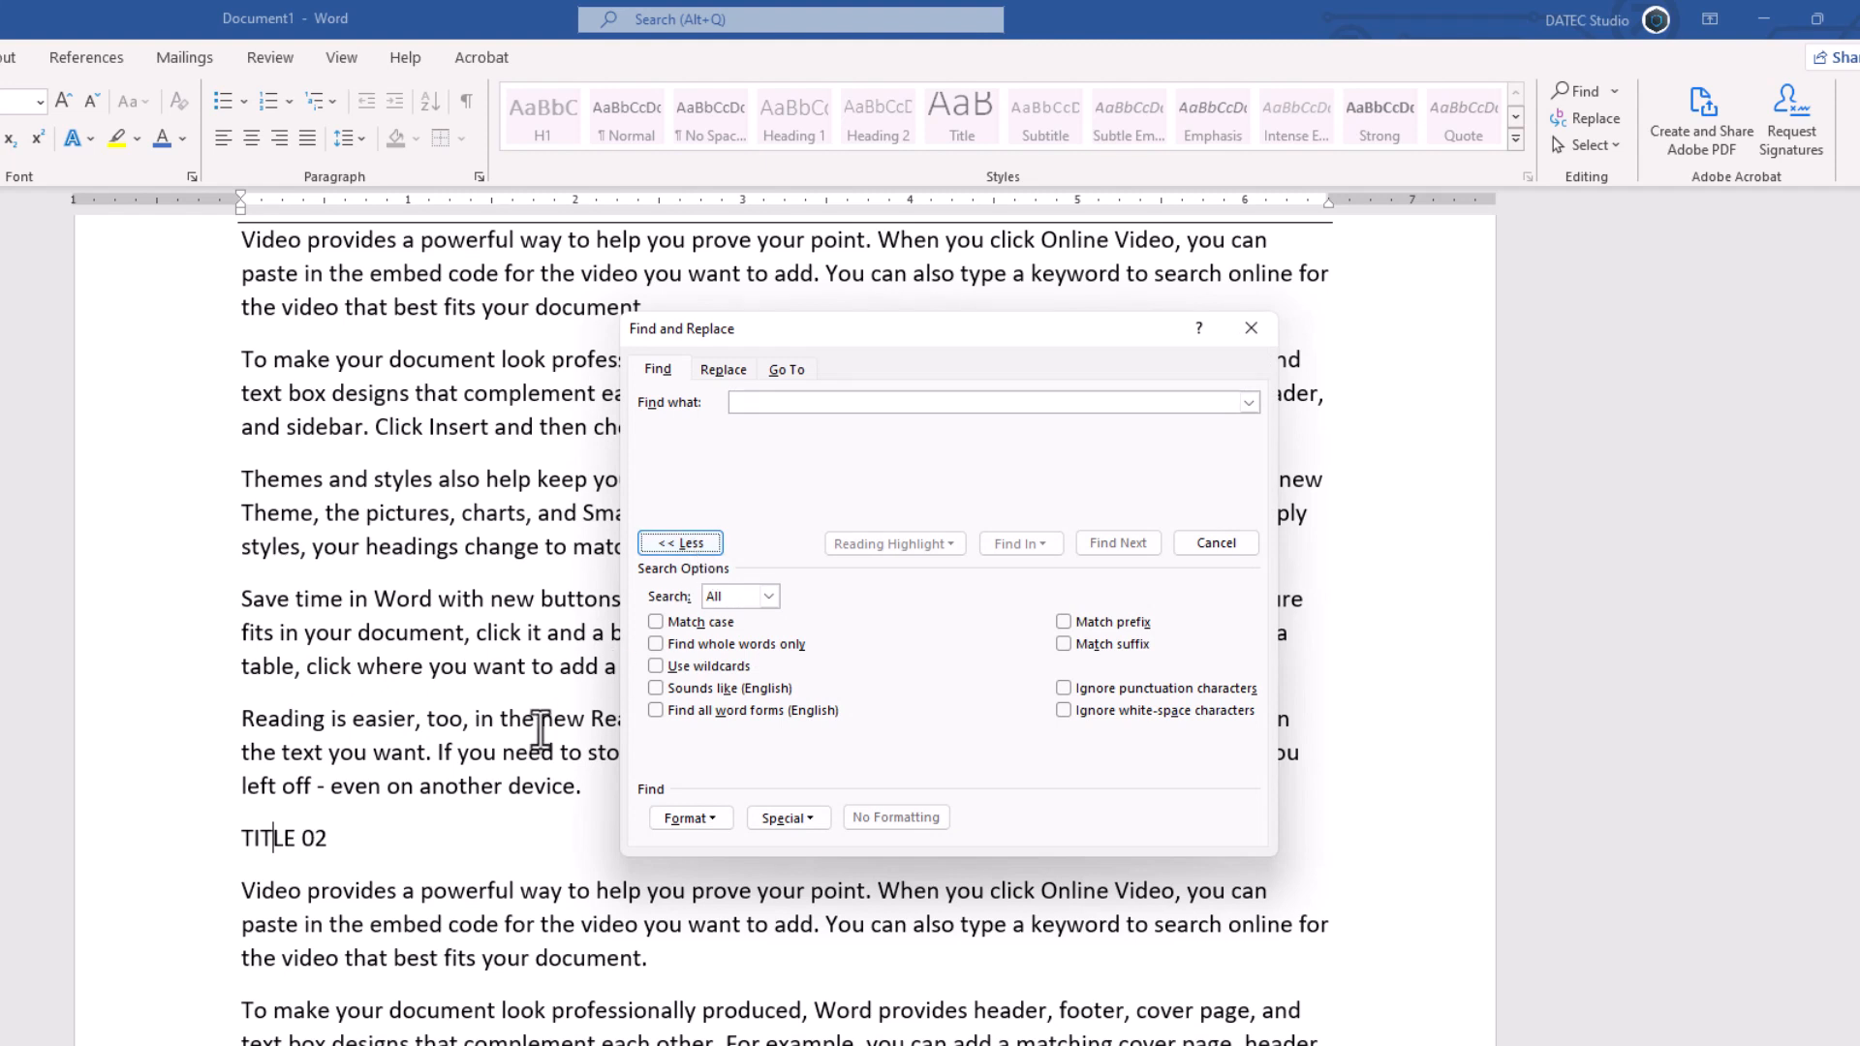
{"action": "left_click", "coordinate": [272, 839]}
{"action": "left_click", "coordinate": [683, 668]}
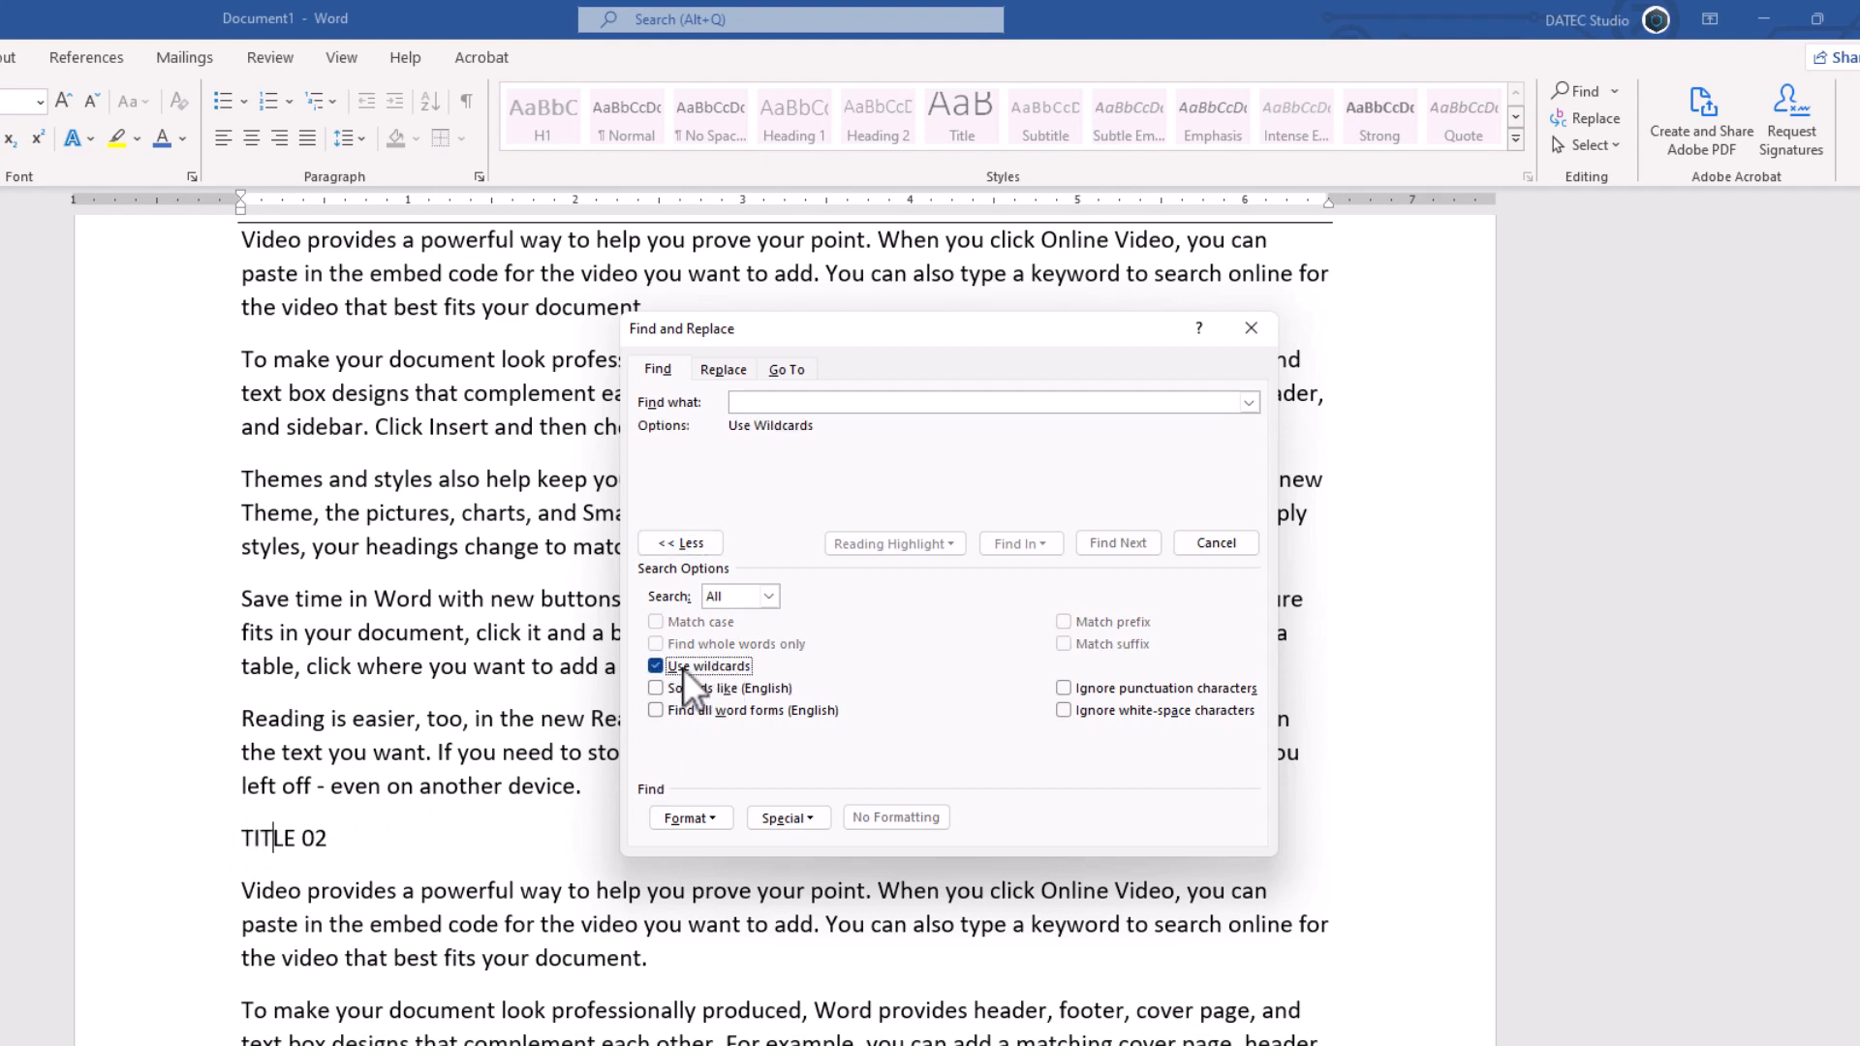
{"action": "left_click", "coordinate": [797, 817]}
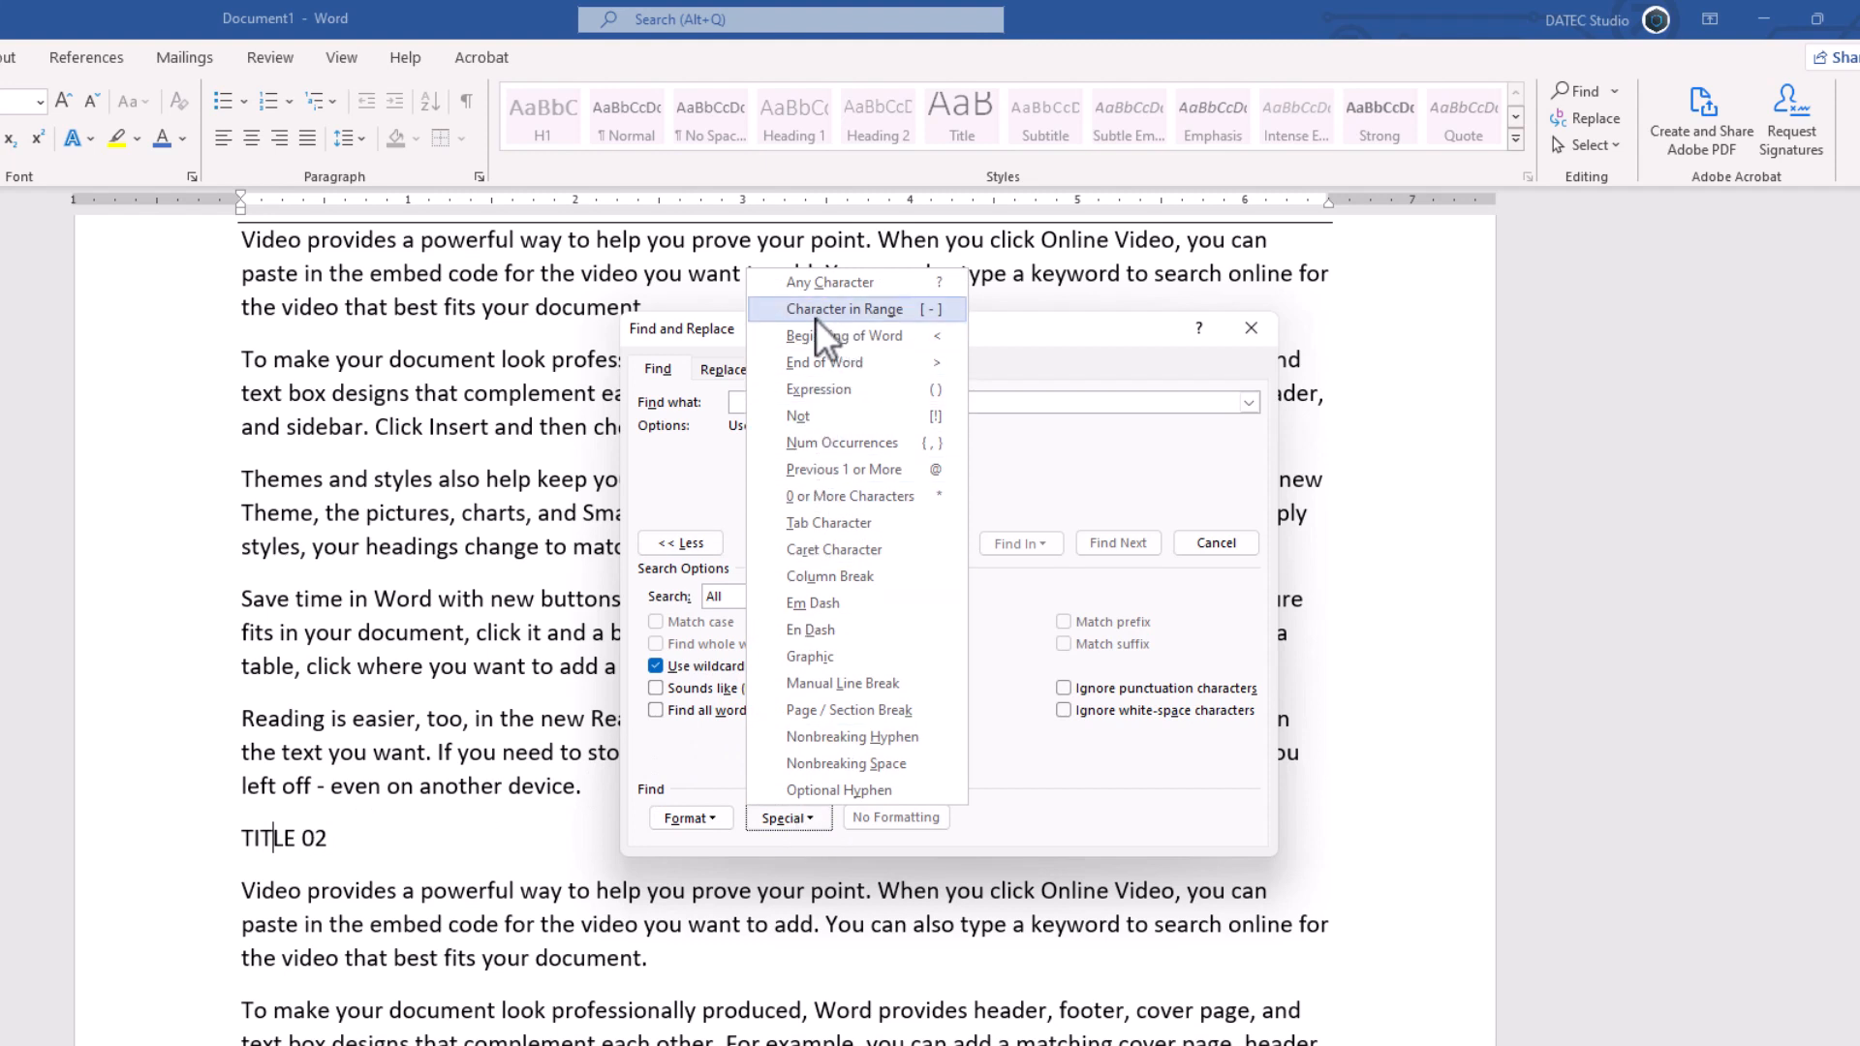
{"action": "left_click", "coordinate": [898, 312]}
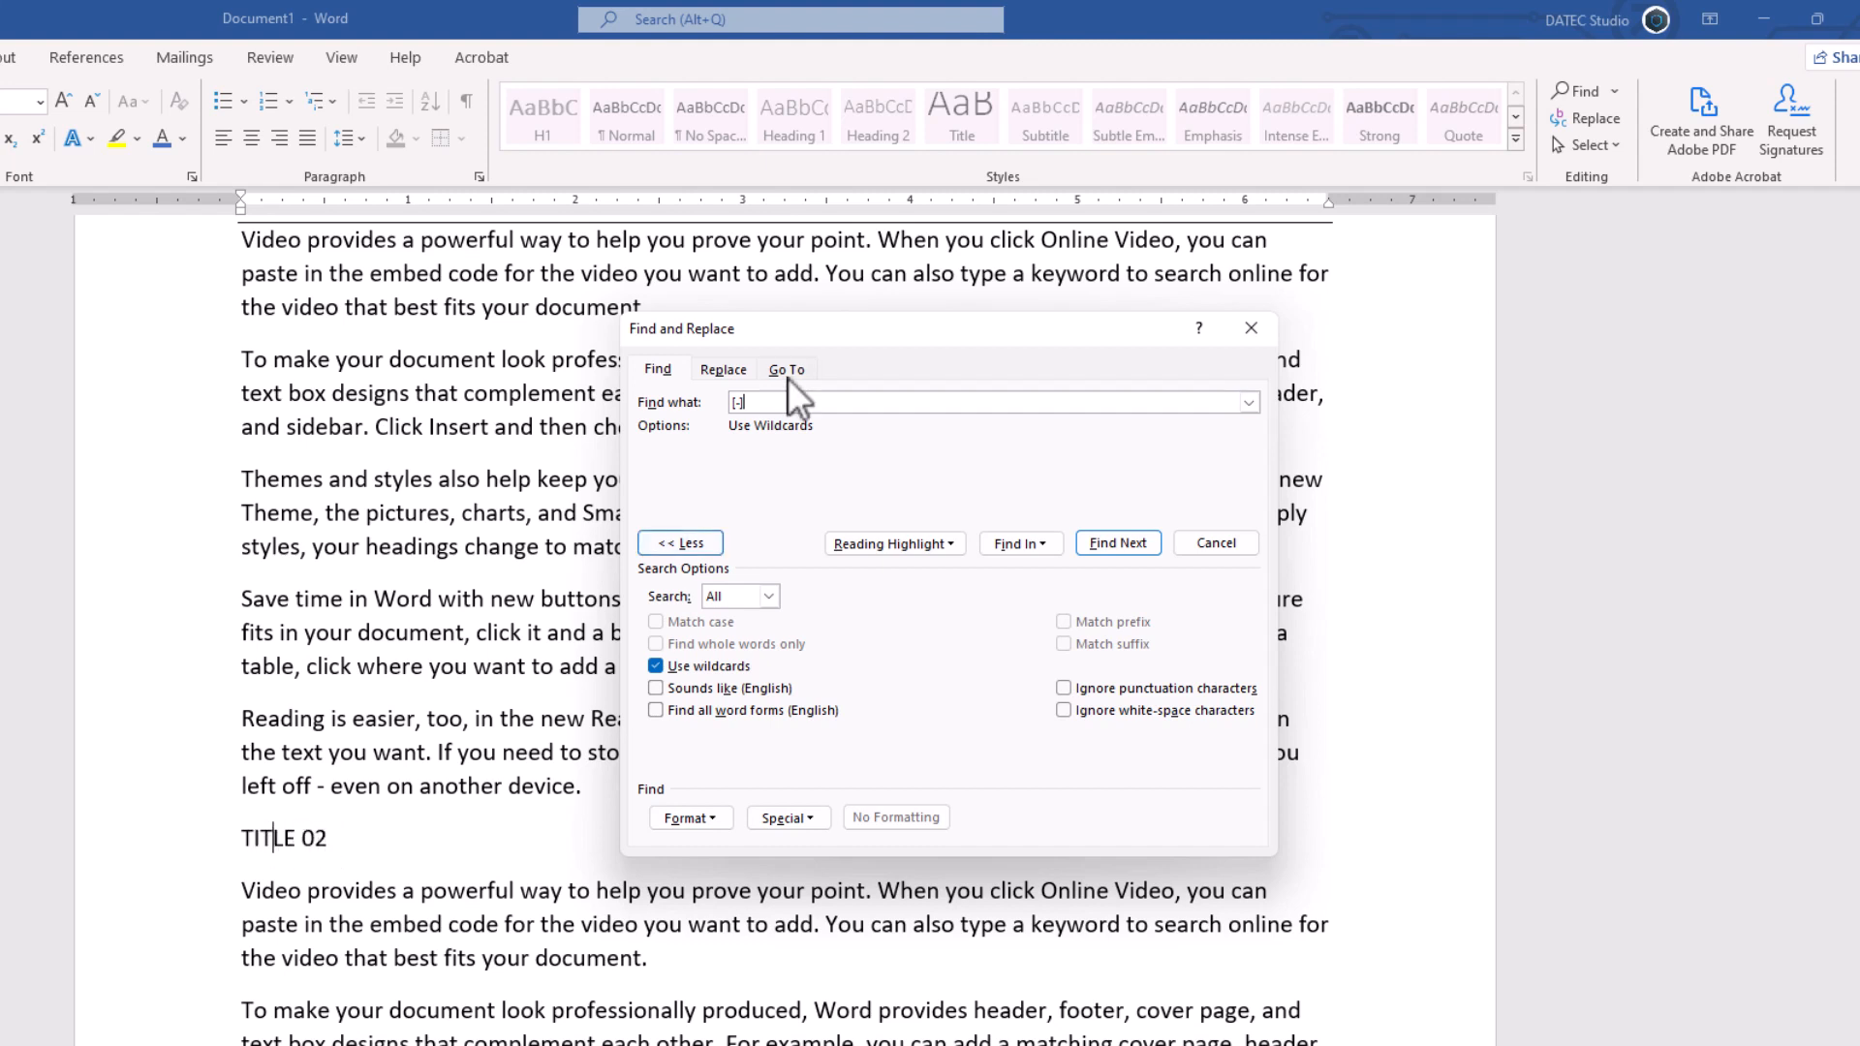
{"action": "left_click", "coordinate": [740, 402]}
{"action": "type", "text": "A"}
{"action": "key", "text": "Right"}
{"action": "type", "text": "Z"}
- Step through the [A-Z] matches in the document and highlight all of them for reading
{"action": "scroll", "coordinate": [485, 460], "scroll_direction": "up", "scroll_amount": 3}
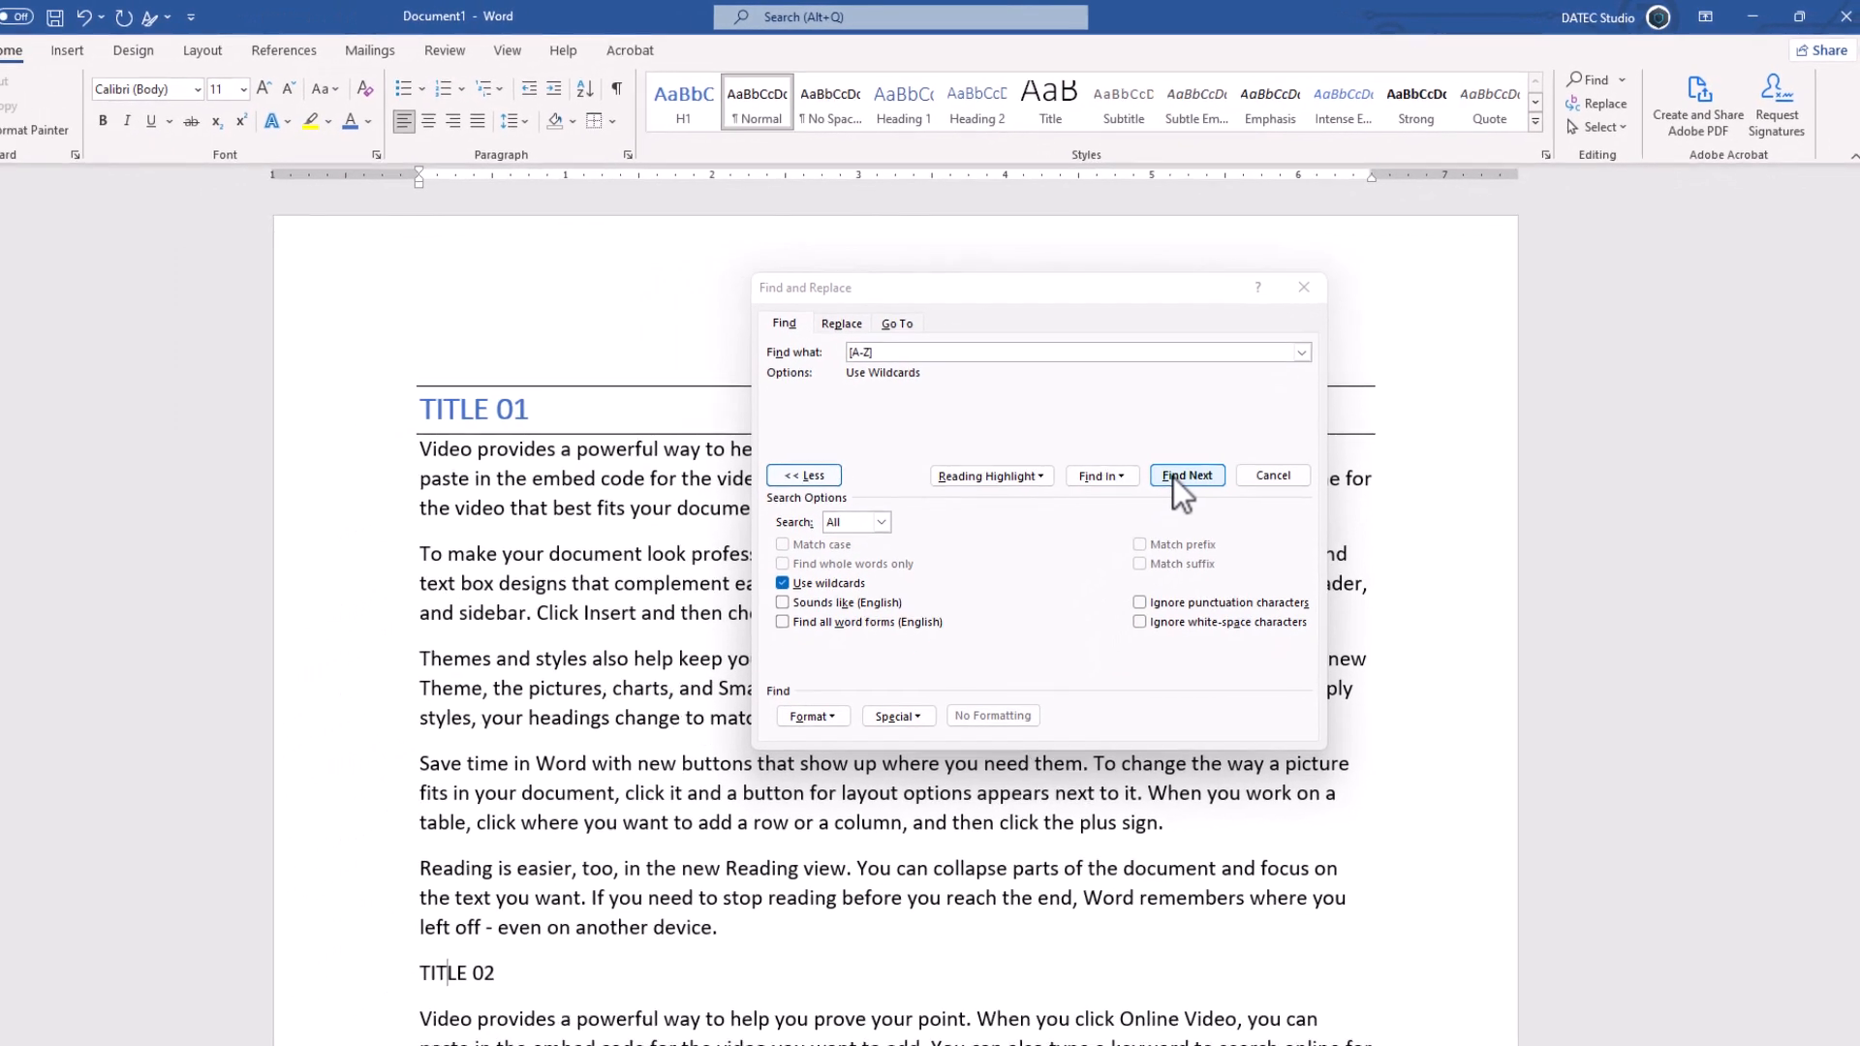
{"action": "left_click", "coordinate": [1180, 475]}
{"action": "left_click", "coordinate": [1180, 475]}
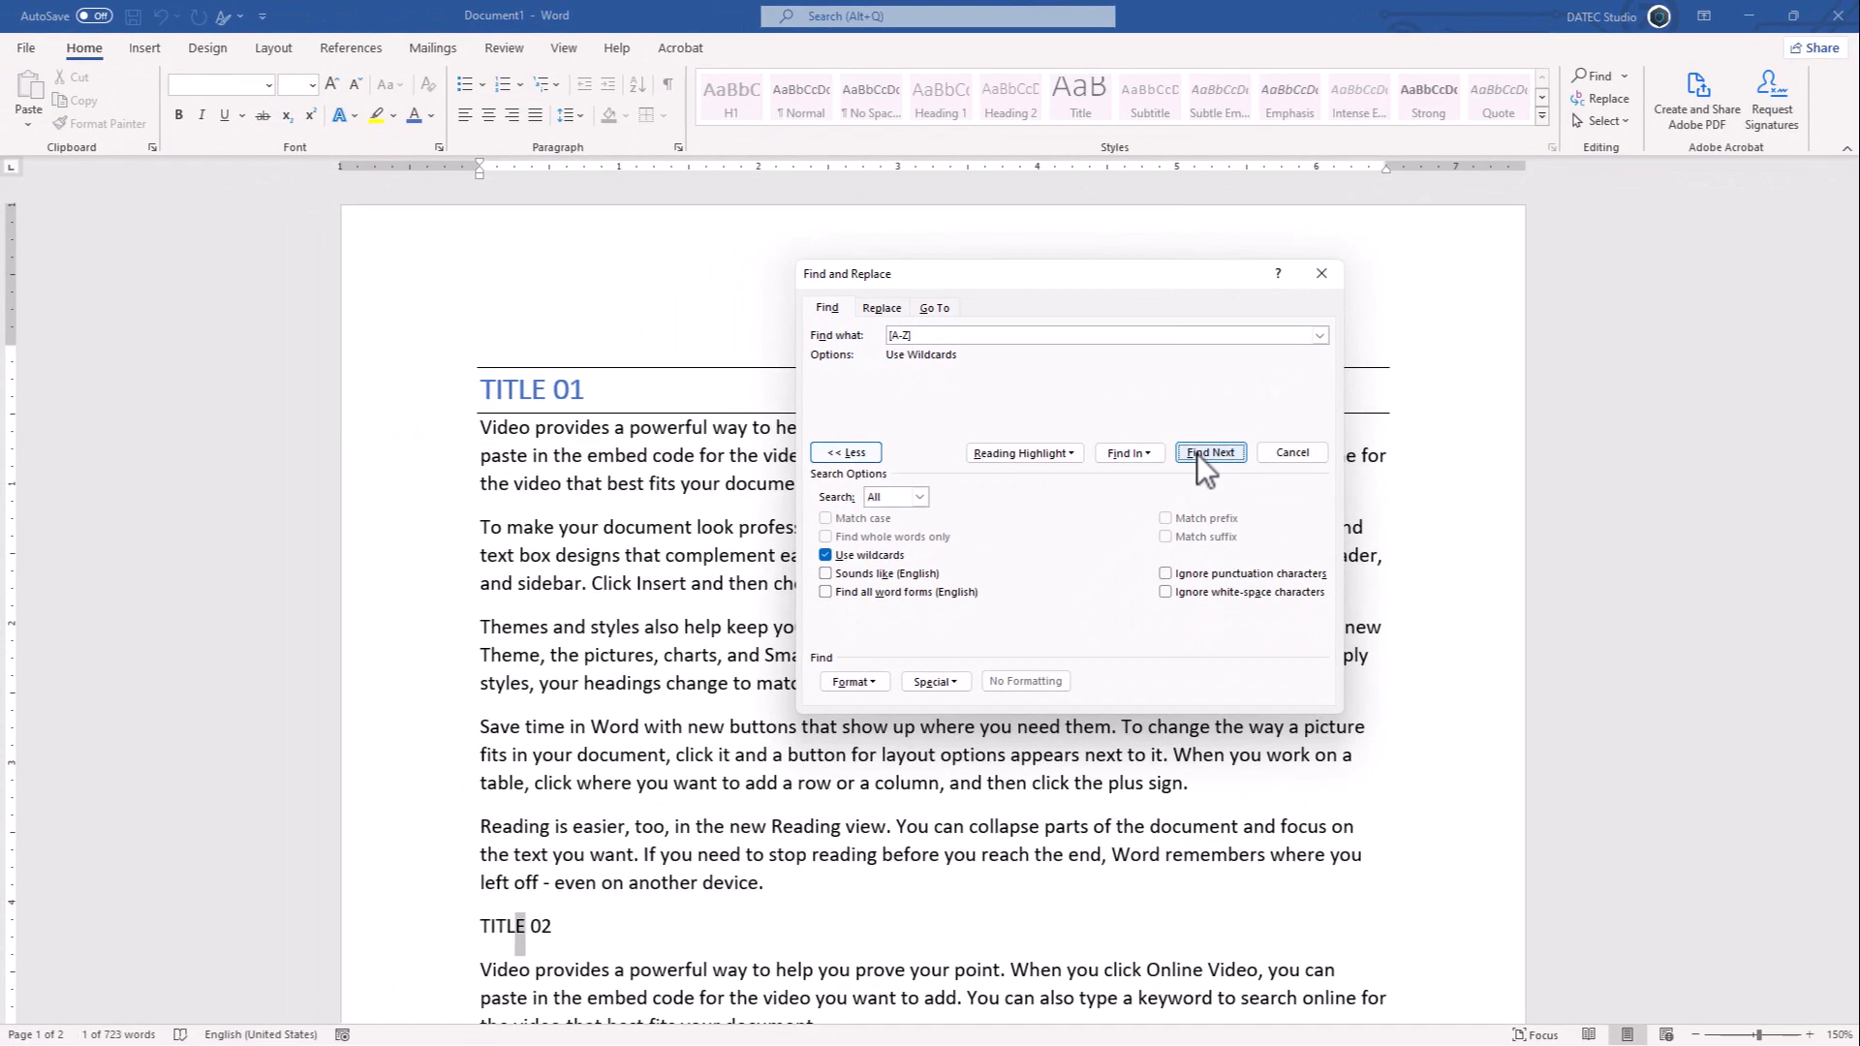
{"action": "left_click", "coordinate": [1180, 476]}
{"action": "scroll", "coordinate": [494, 765], "scroll_direction": "down", "scroll_amount": 2}
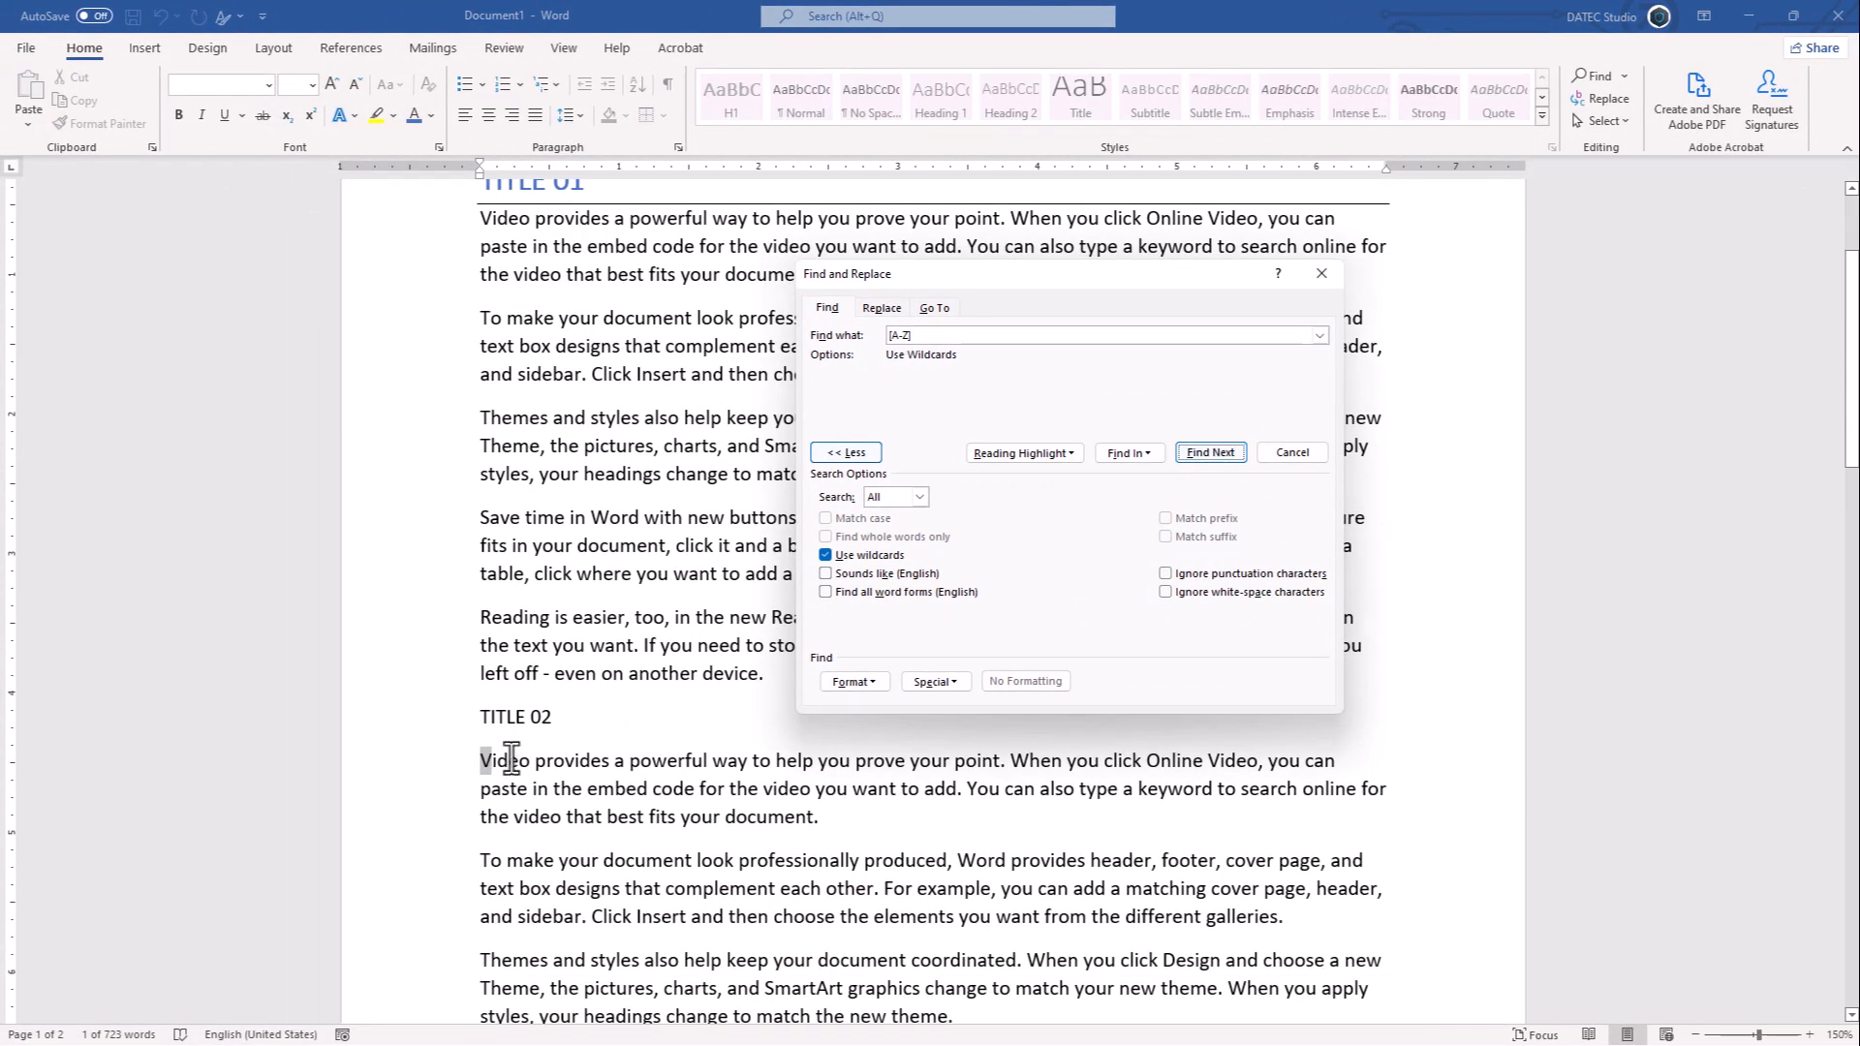
{"action": "left_click", "coordinate": [1209, 455]}
{"action": "left_click", "coordinate": [1209, 455]}
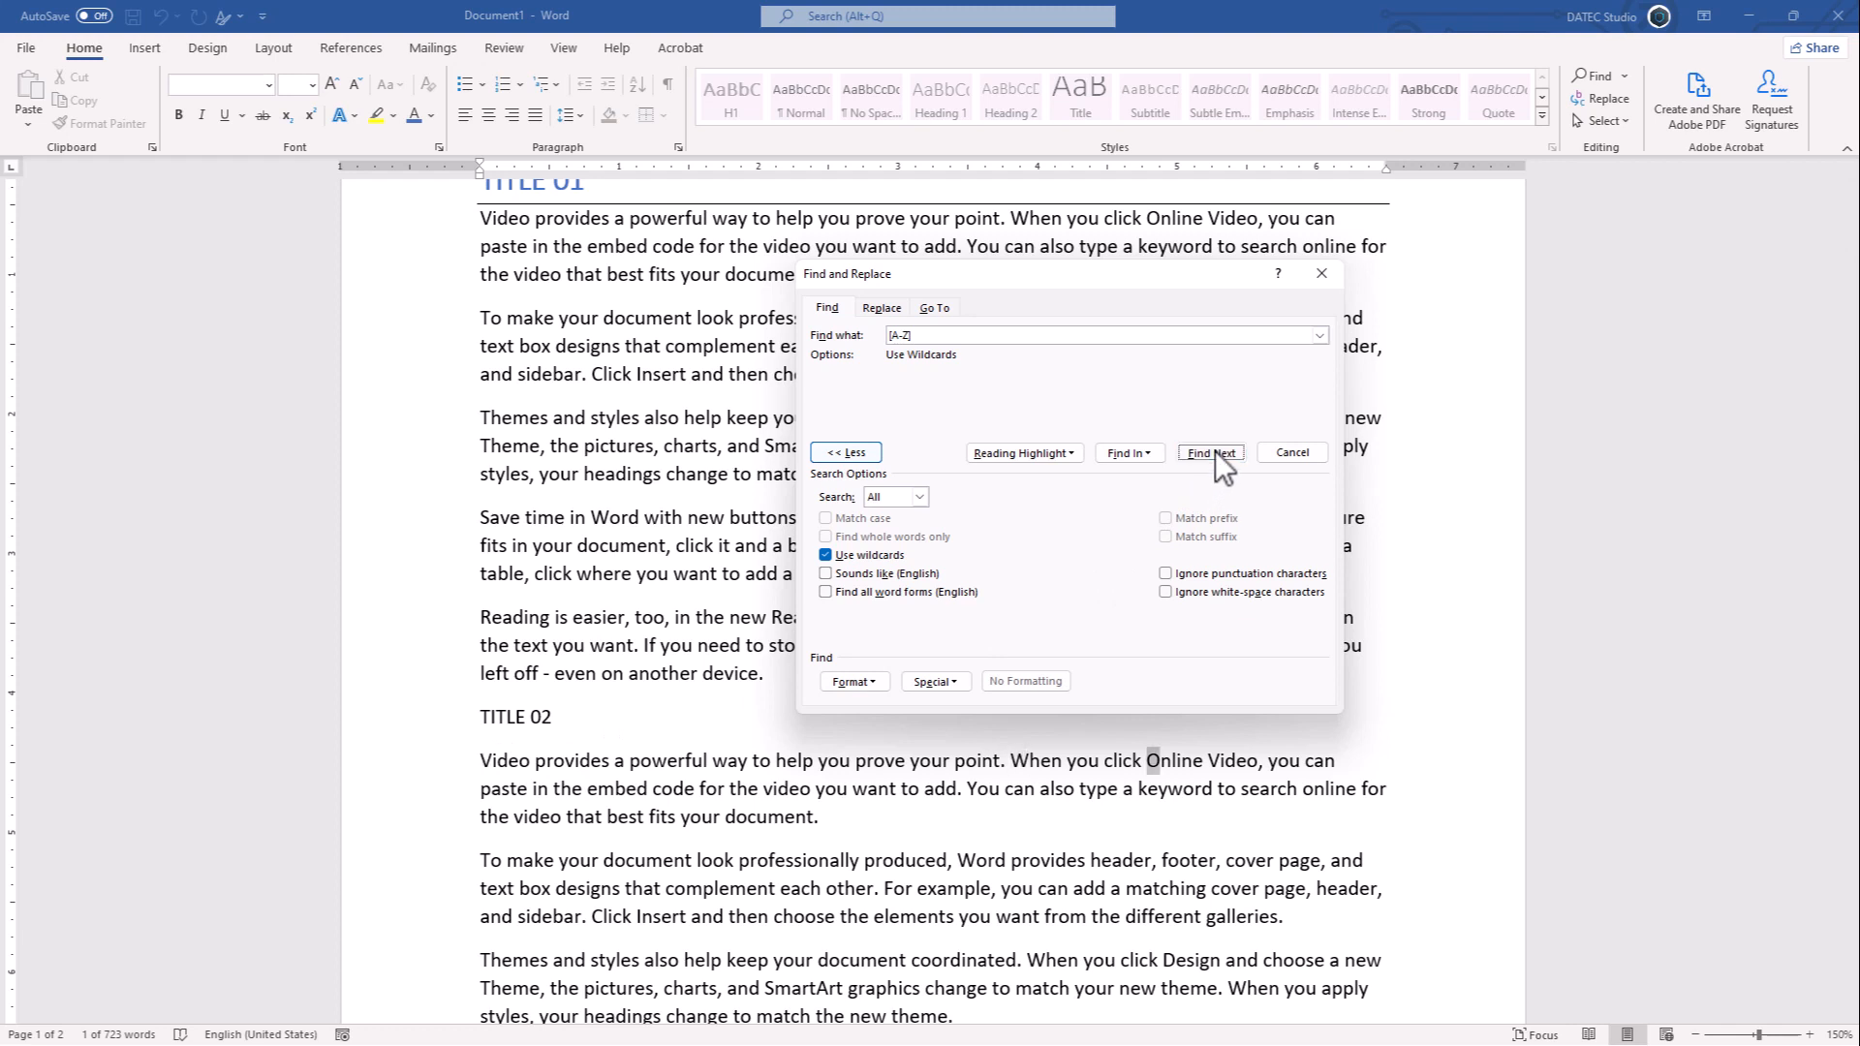
{"action": "left_click", "coordinate": [1215, 450]}
{"action": "left_click", "coordinate": [1036, 447]}
{"action": "left_click", "coordinate": [1033, 476]}
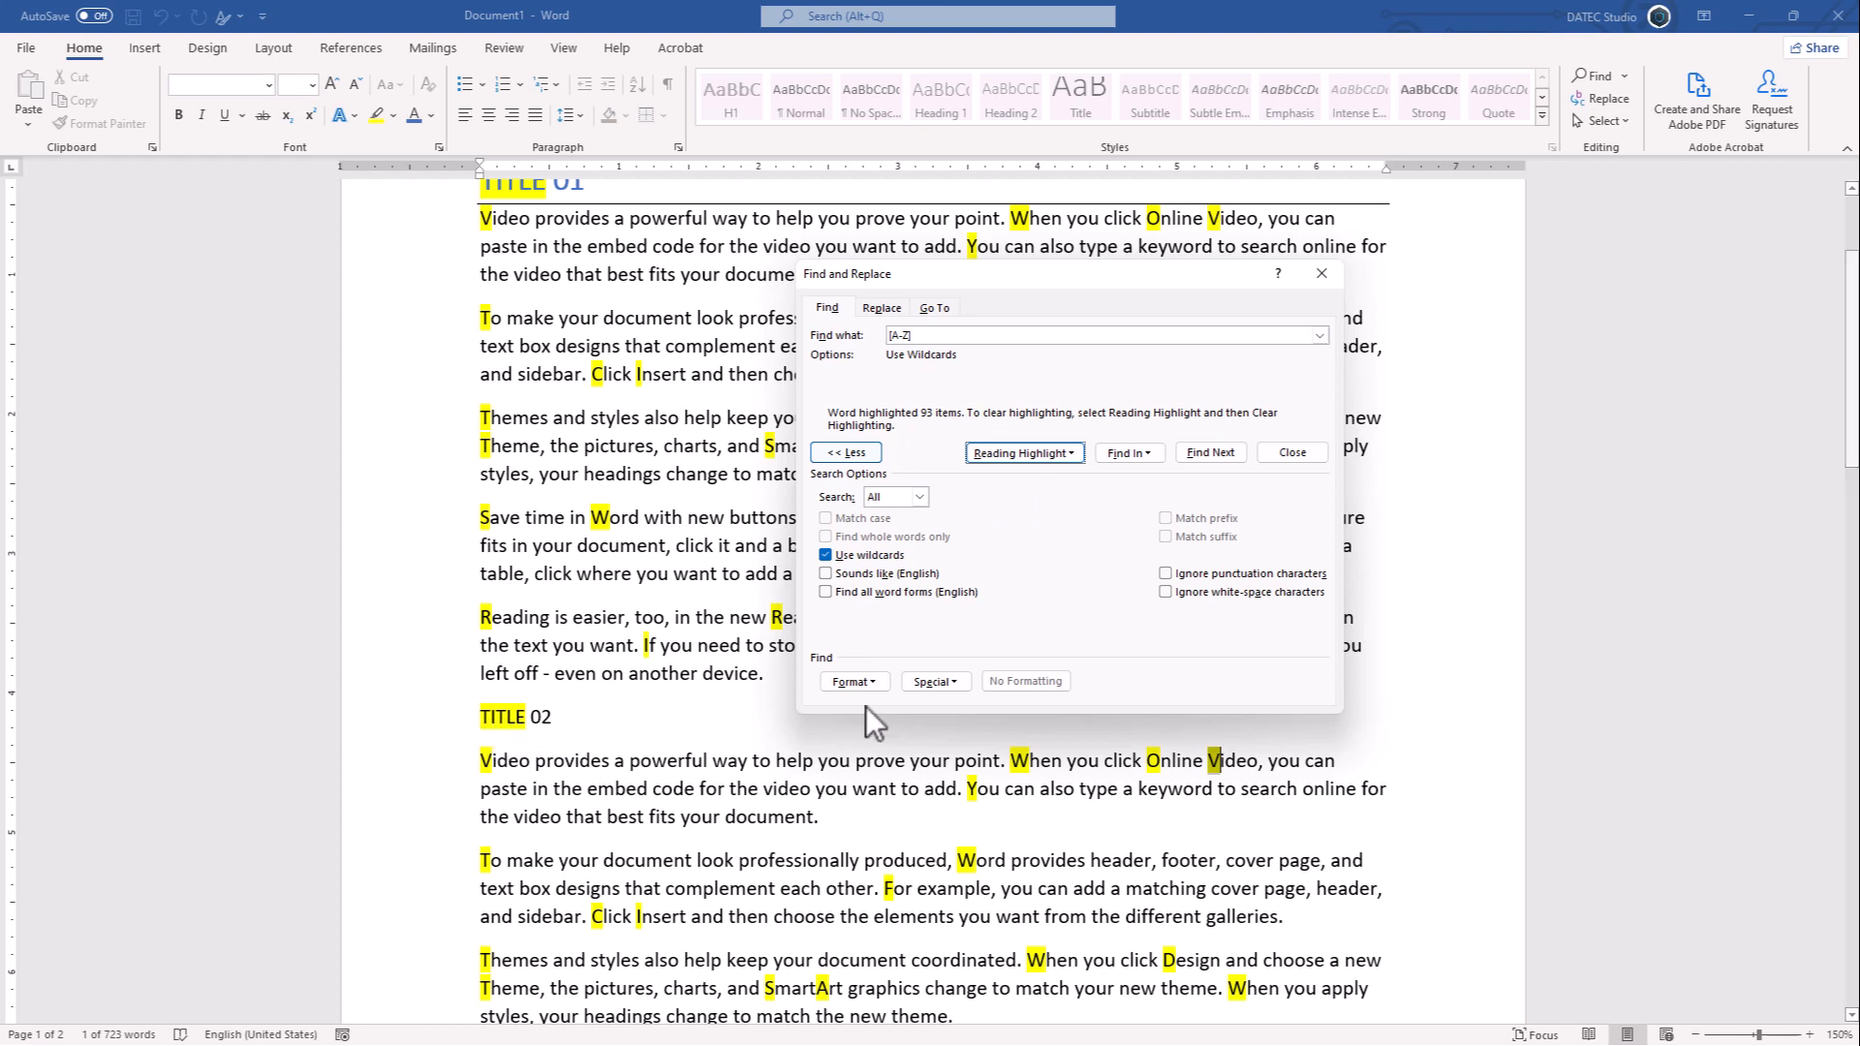
{"action": "left_click", "coordinate": [950, 684]}
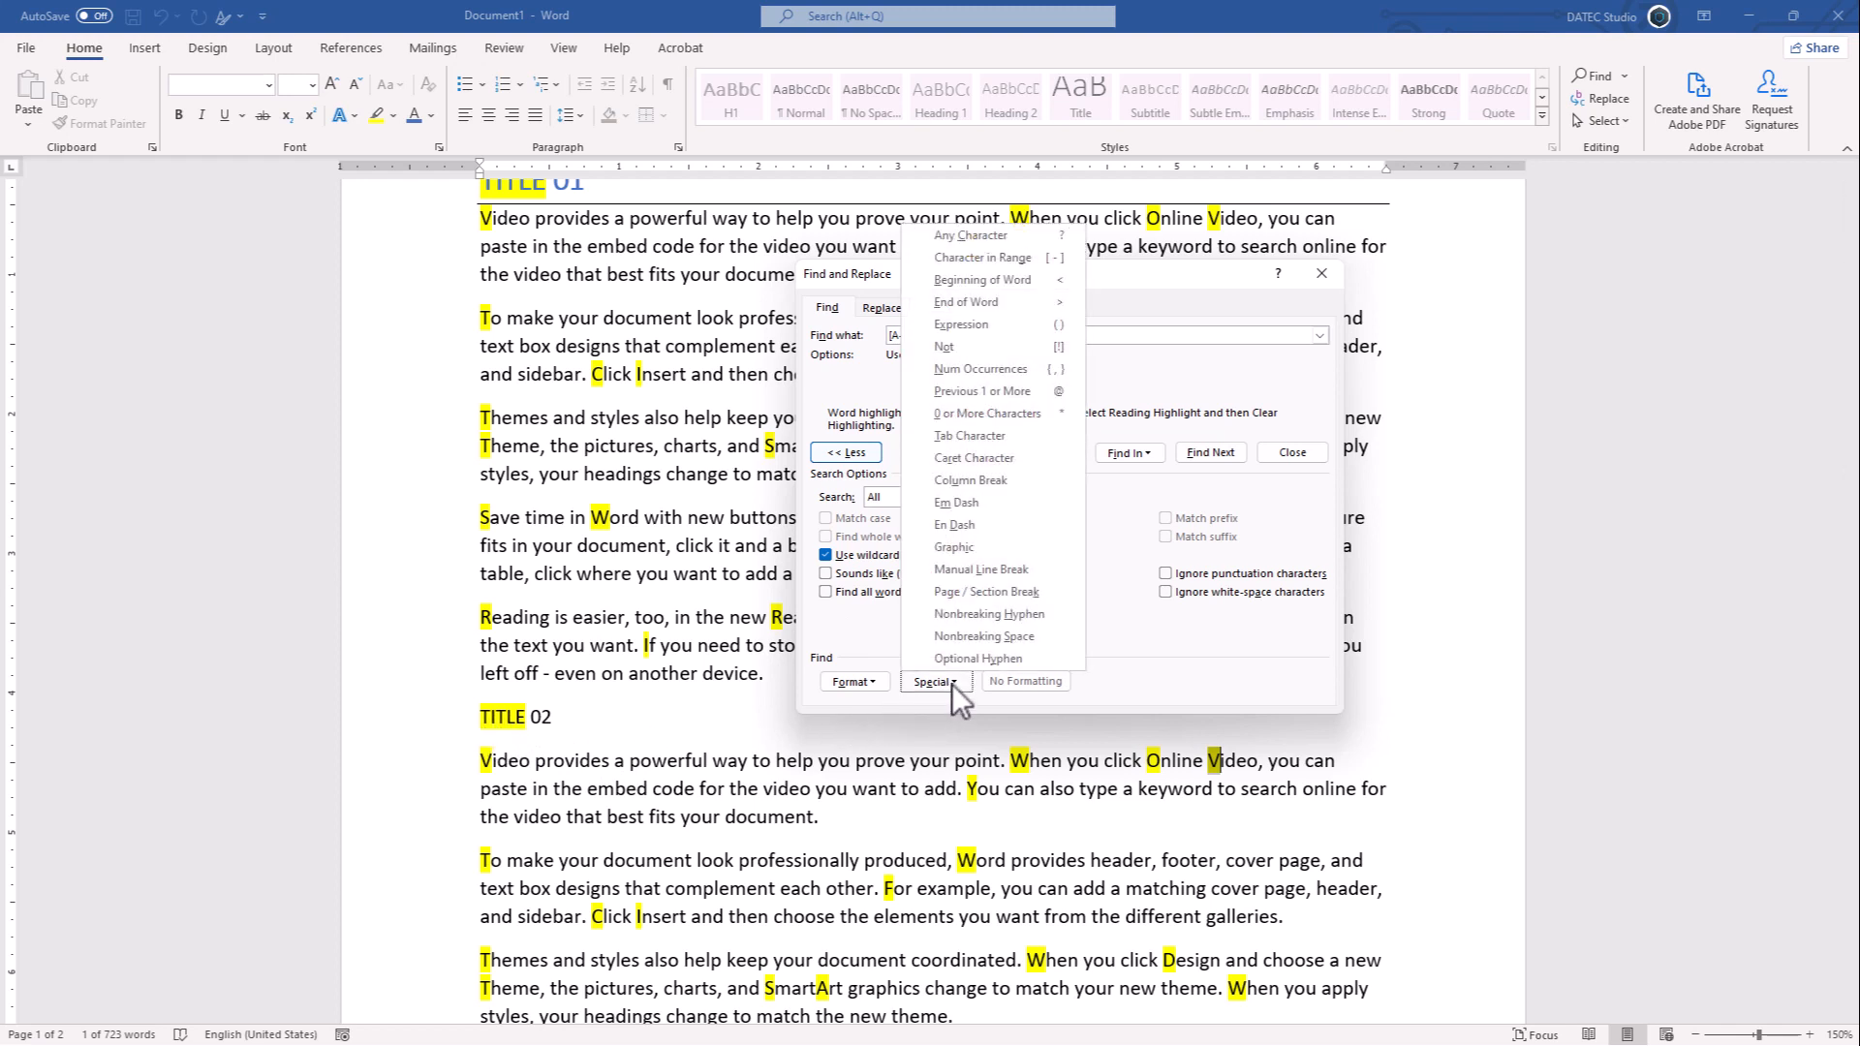
{"action": "left_click", "coordinate": [1002, 373]}
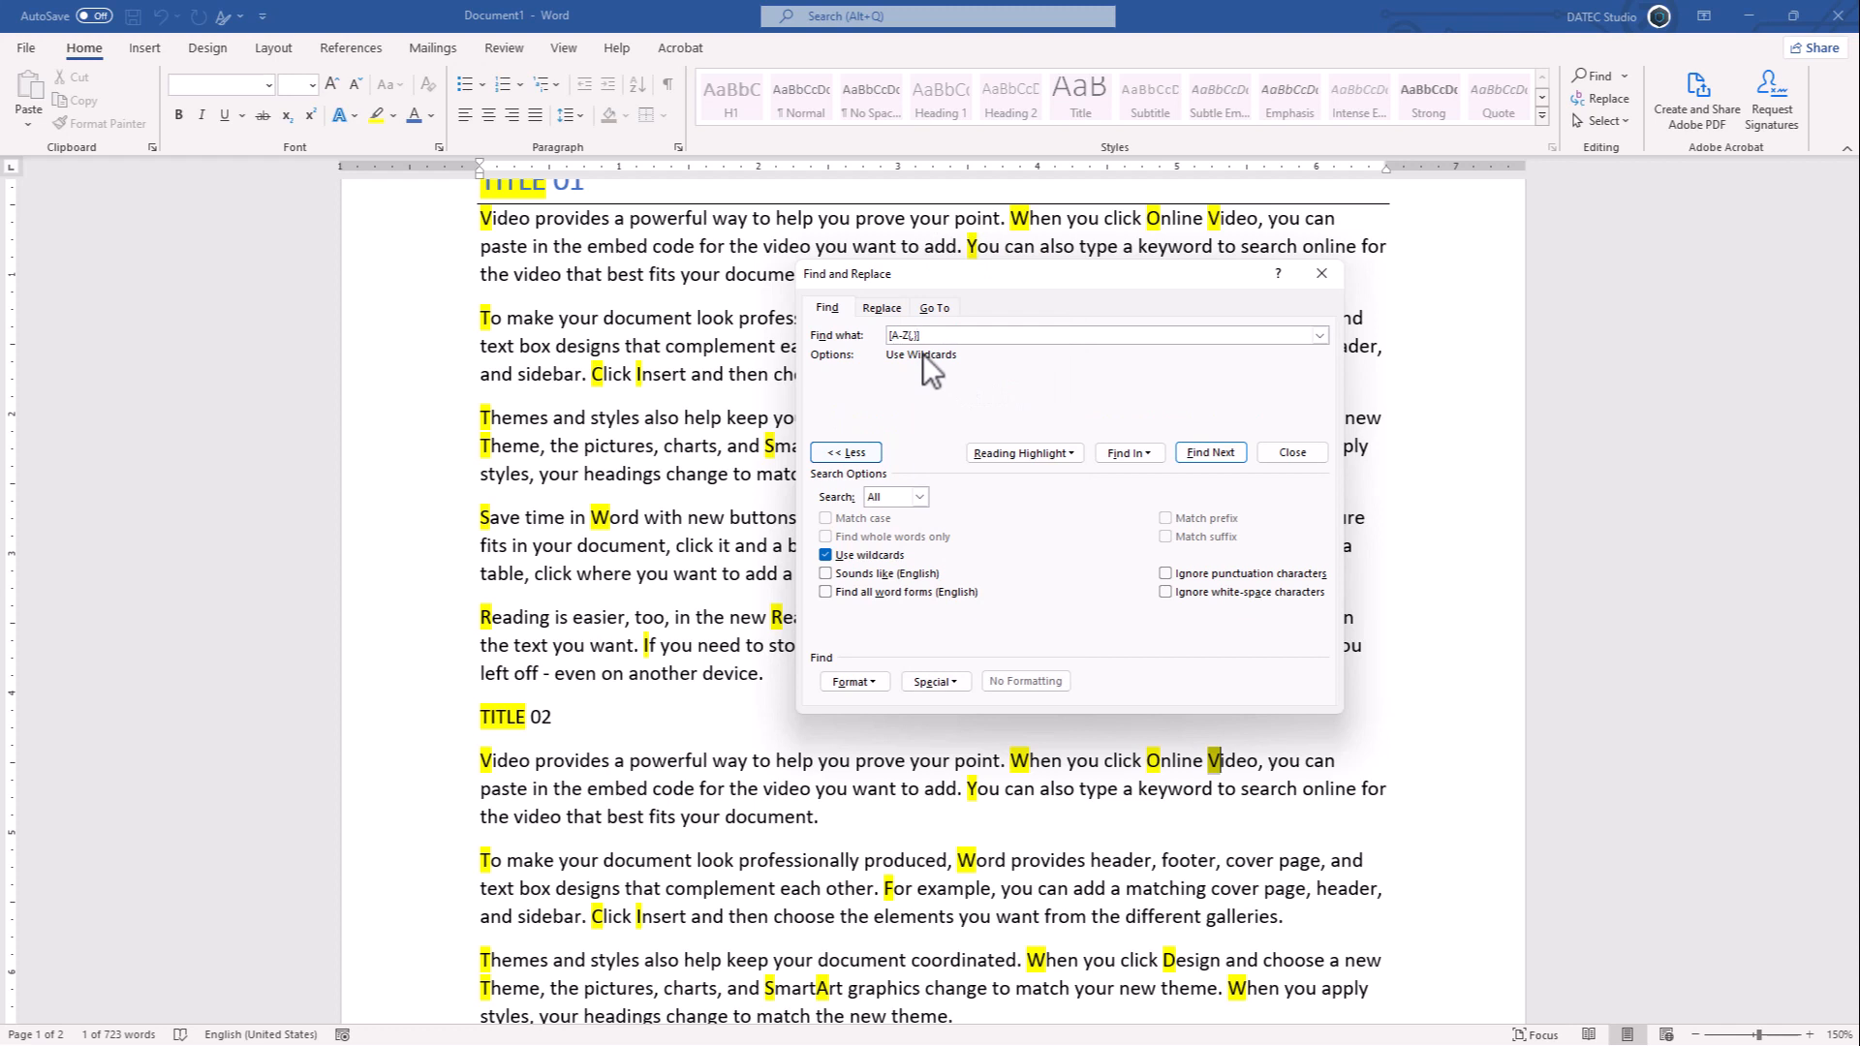
{"action": "key", "text": "BackSpace"}
{"action": "key", "text": "BackSpace"}
{"action": "key", "text": "BackSpace"}
- Change the search pattern to [A-Z]{2,} and clear the existing reading highlights
{"action": "left_click", "coordinate": [951, 683]}
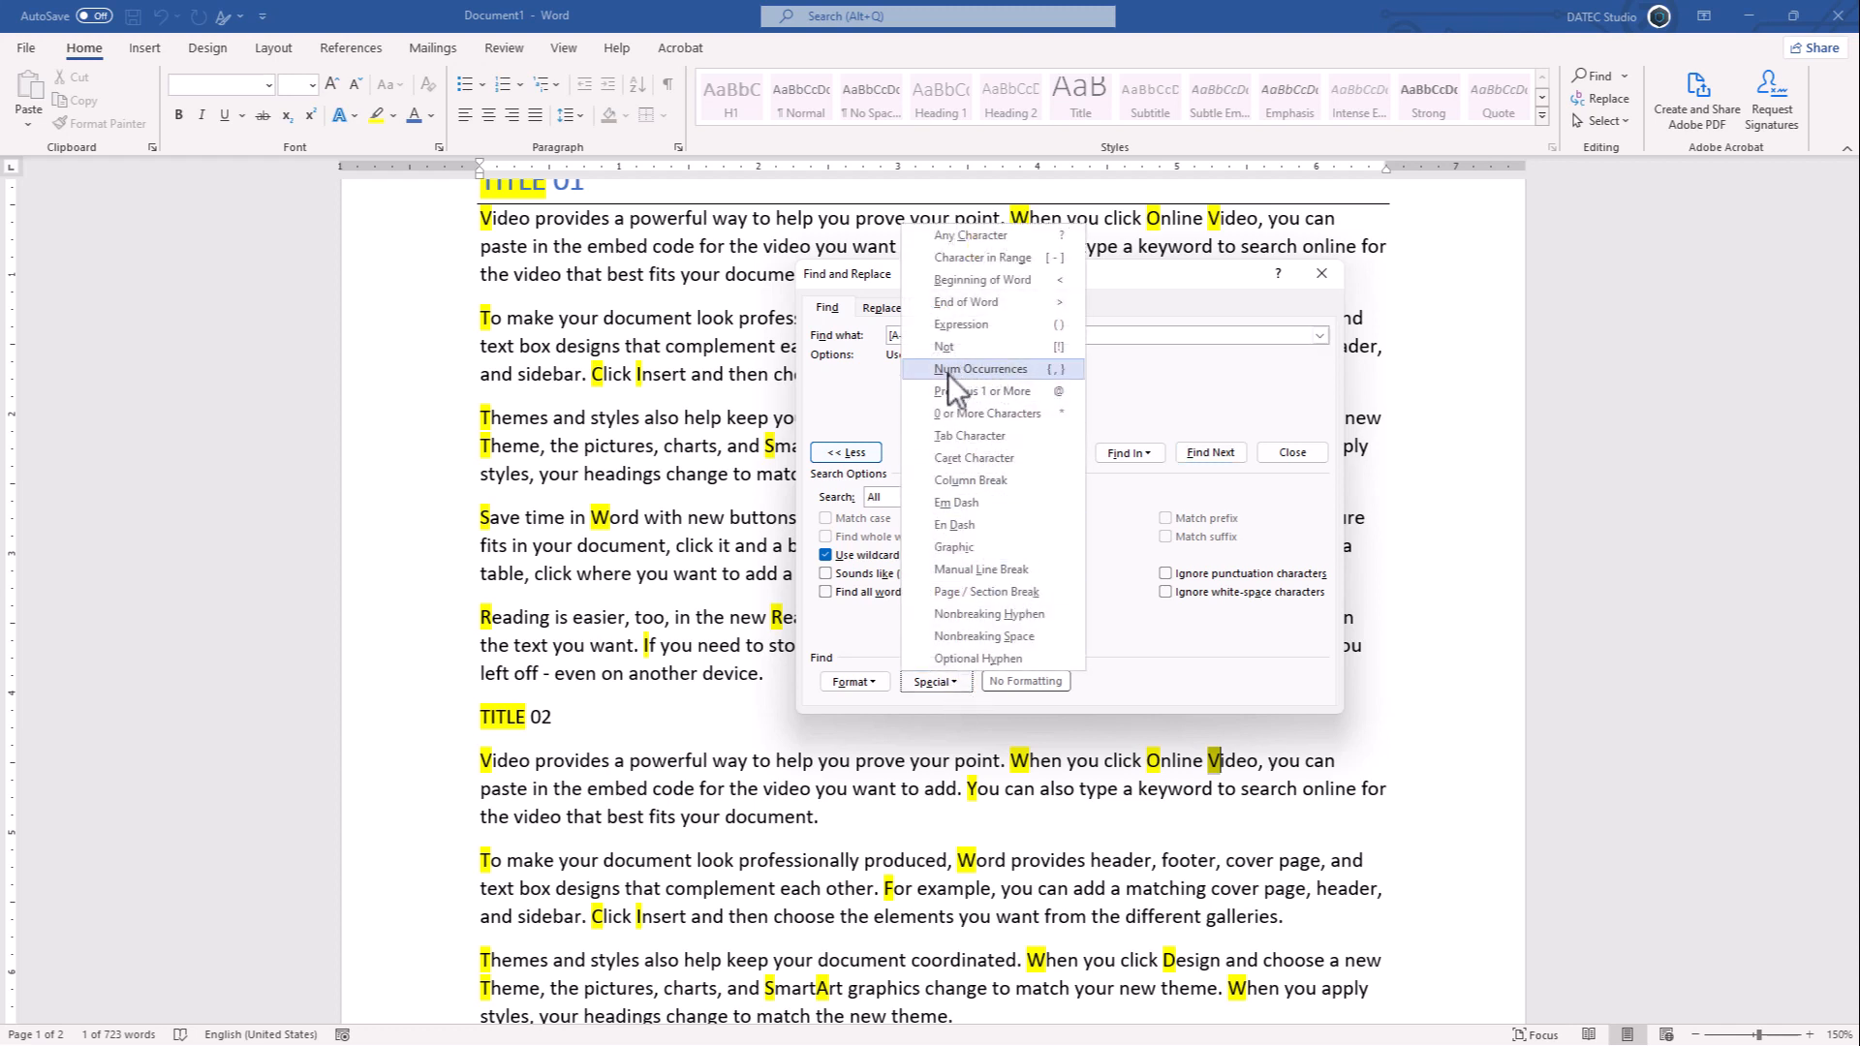
{"action": "left_click", "coordinate": [1009, 370]}
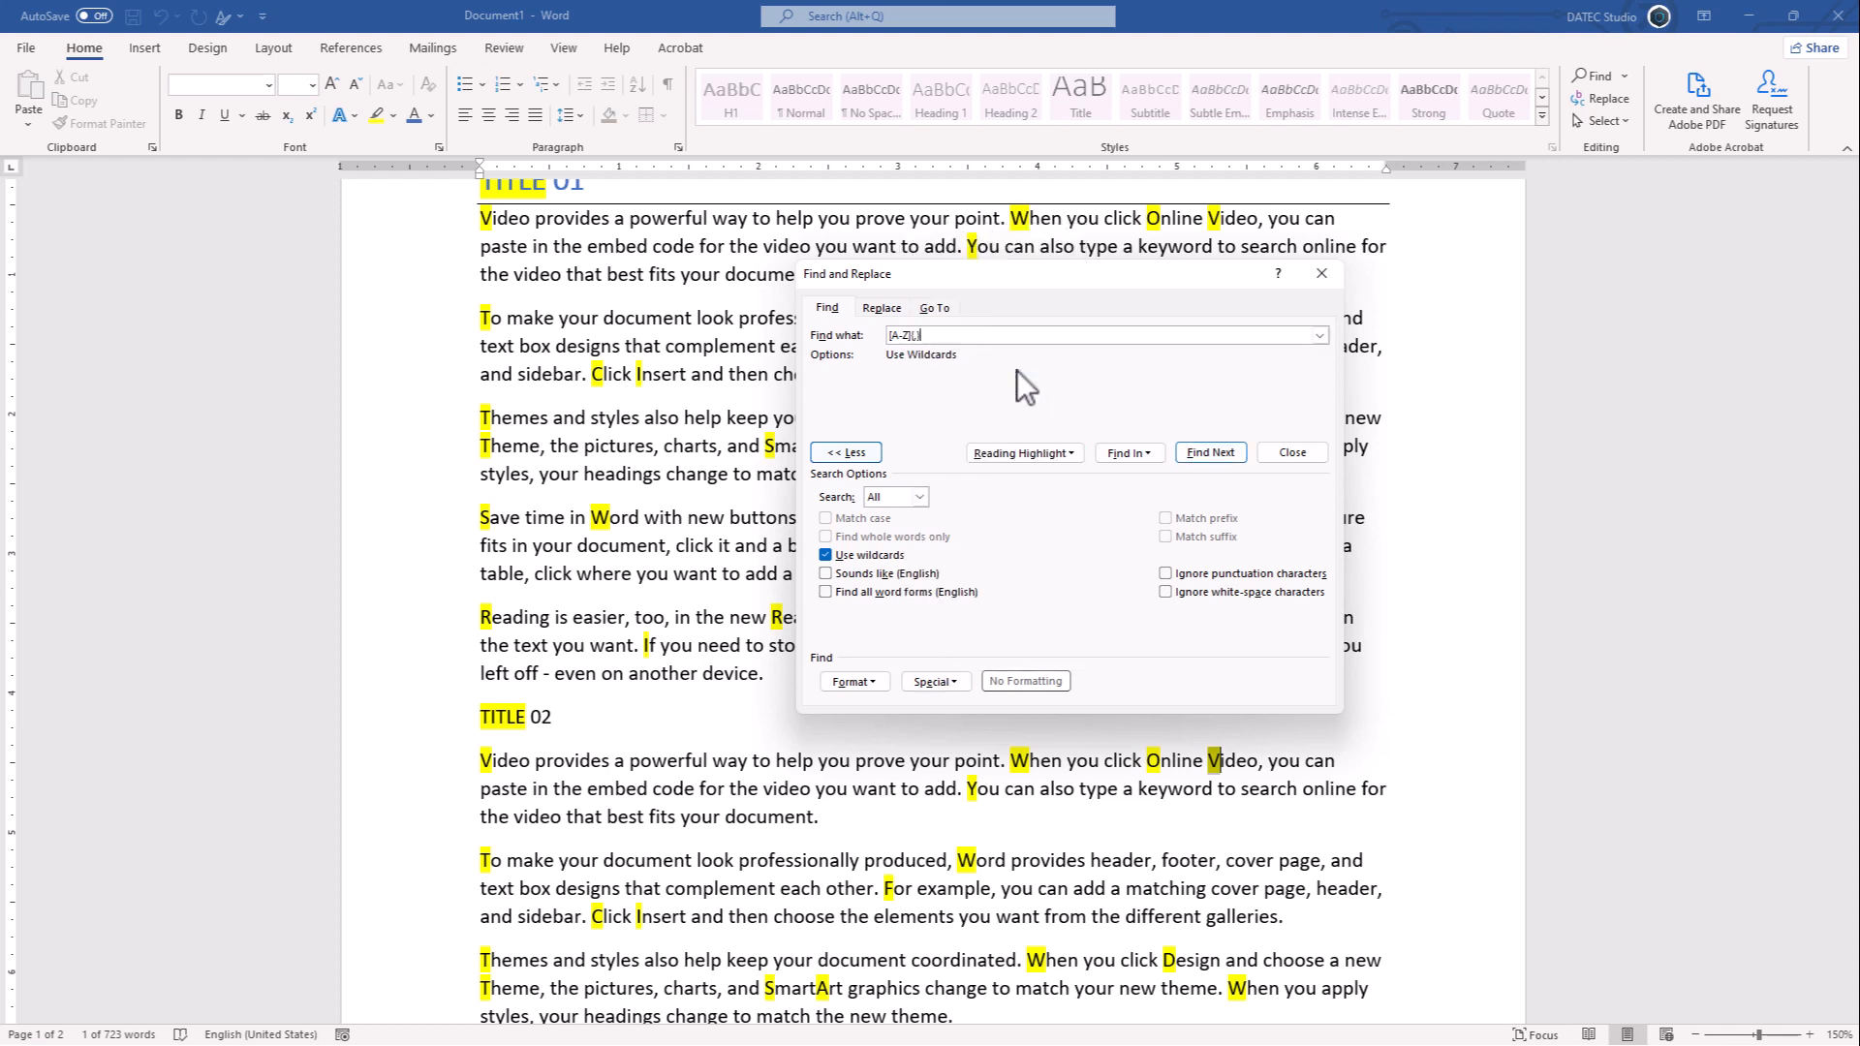
{"action": "left_click", "coordinate": [915, 335]}
{"action": "type", "text": "2,"}
{"action": "left_click", "coordinate": [1015, 452]}
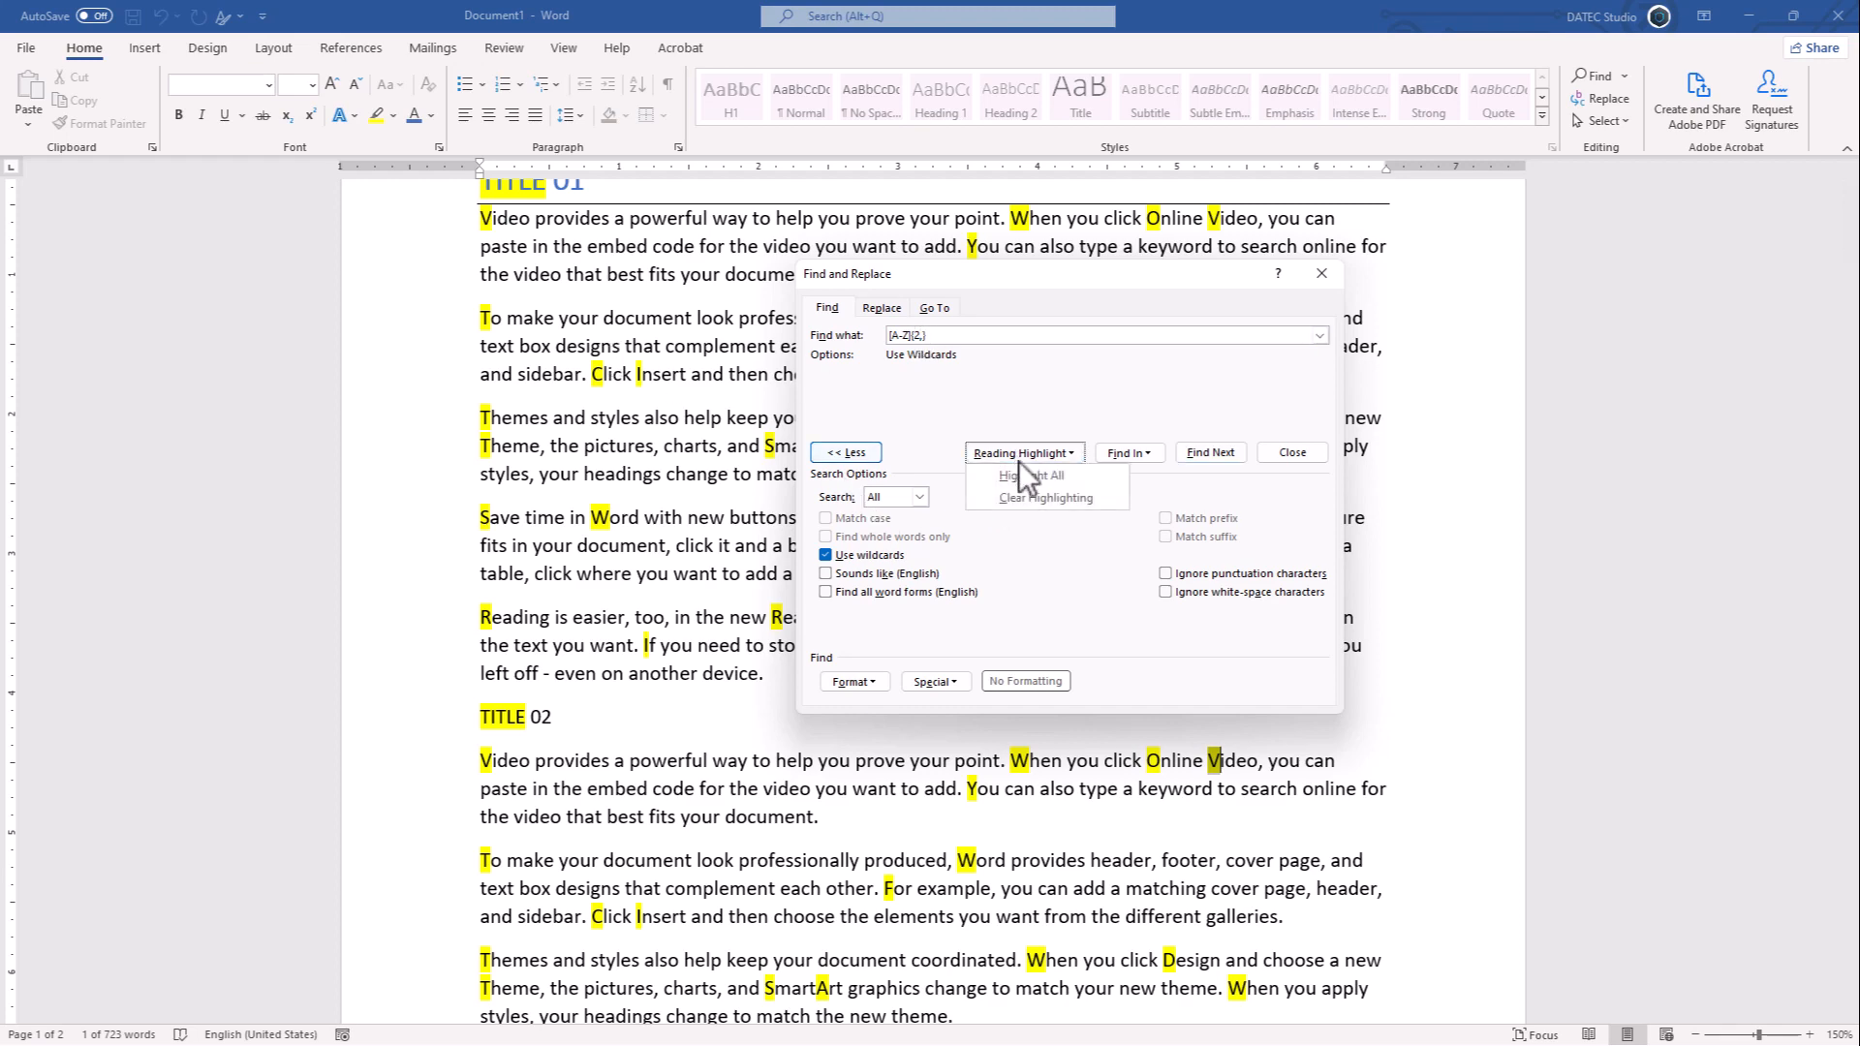
{"action": "left_click", "coordinate": [999, 497]}
- Review all [A-Z]{2,} matches in the document with reading highlight and clear the highlighting
{"action": "scroll", "coordinate": [707, 439], "scroll_direction": "up", "scroll_amount": 3}
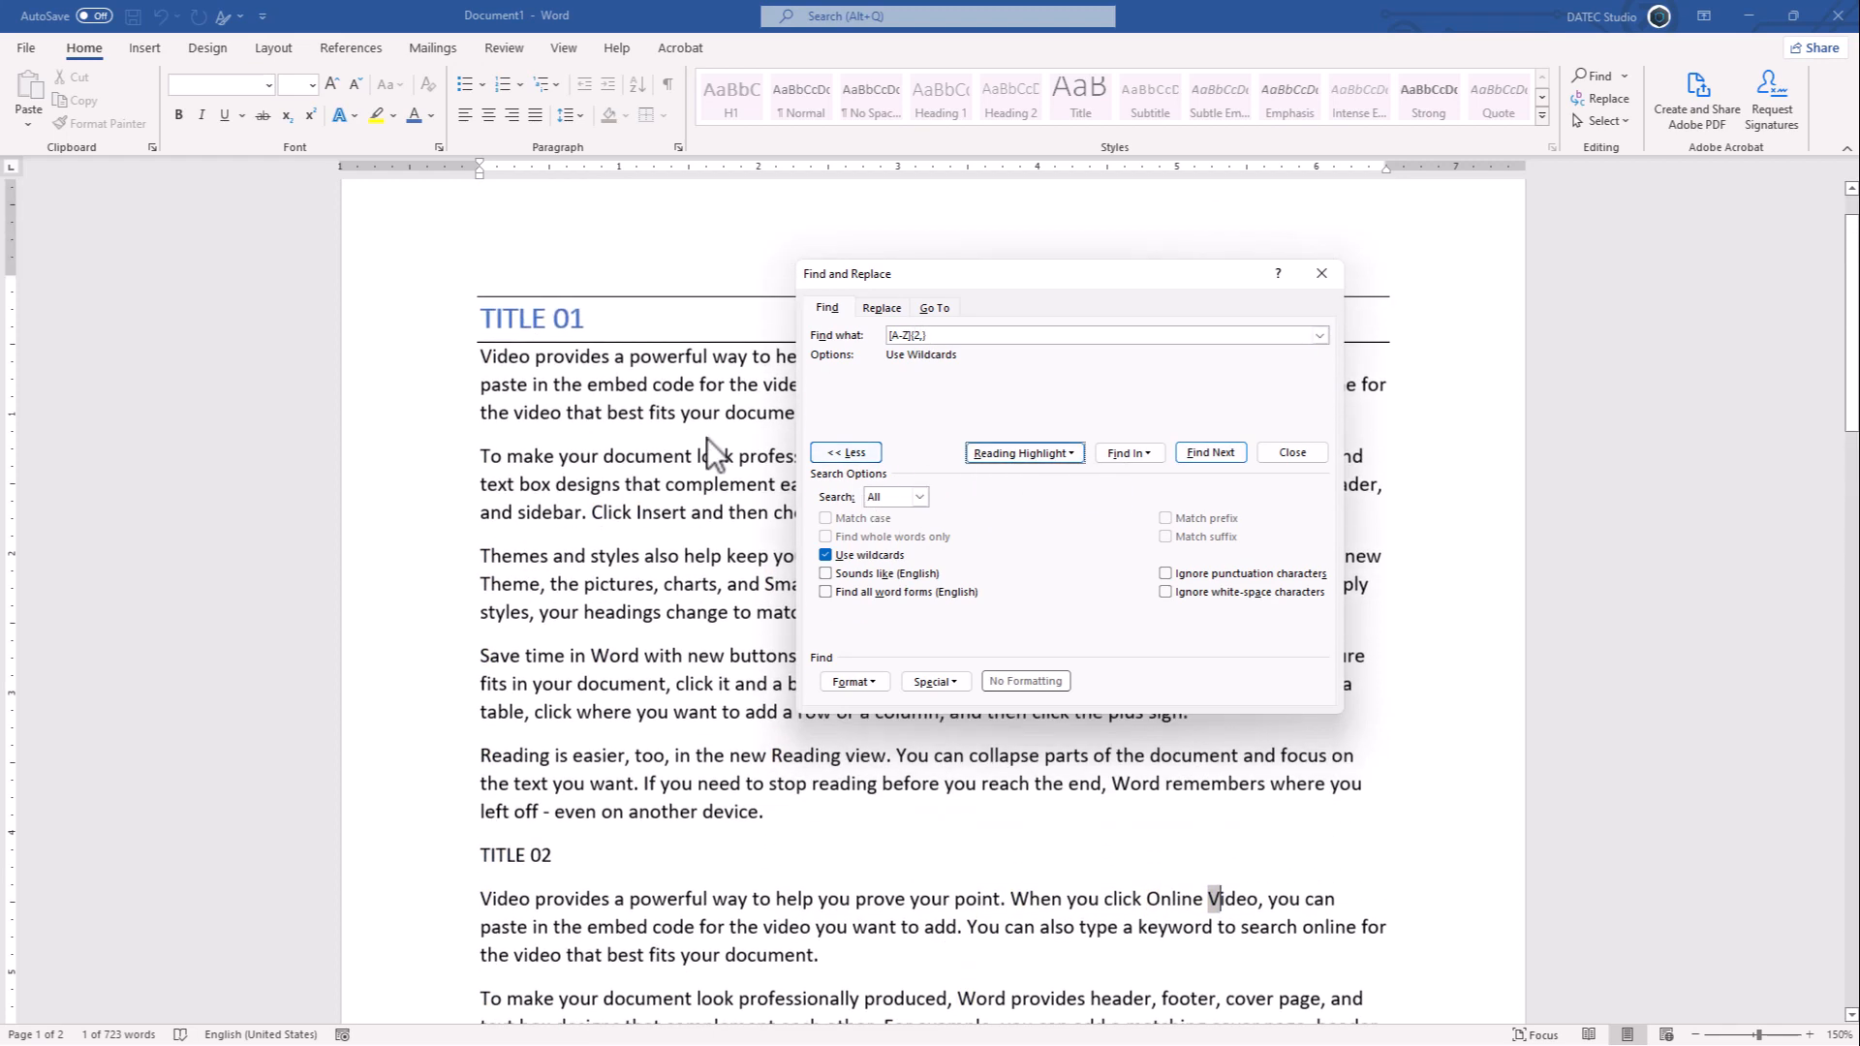
{"action": "left_click", "coordinate": [1019, 453]}
{"action": "left_click", "coordinate": [1027, 472]}
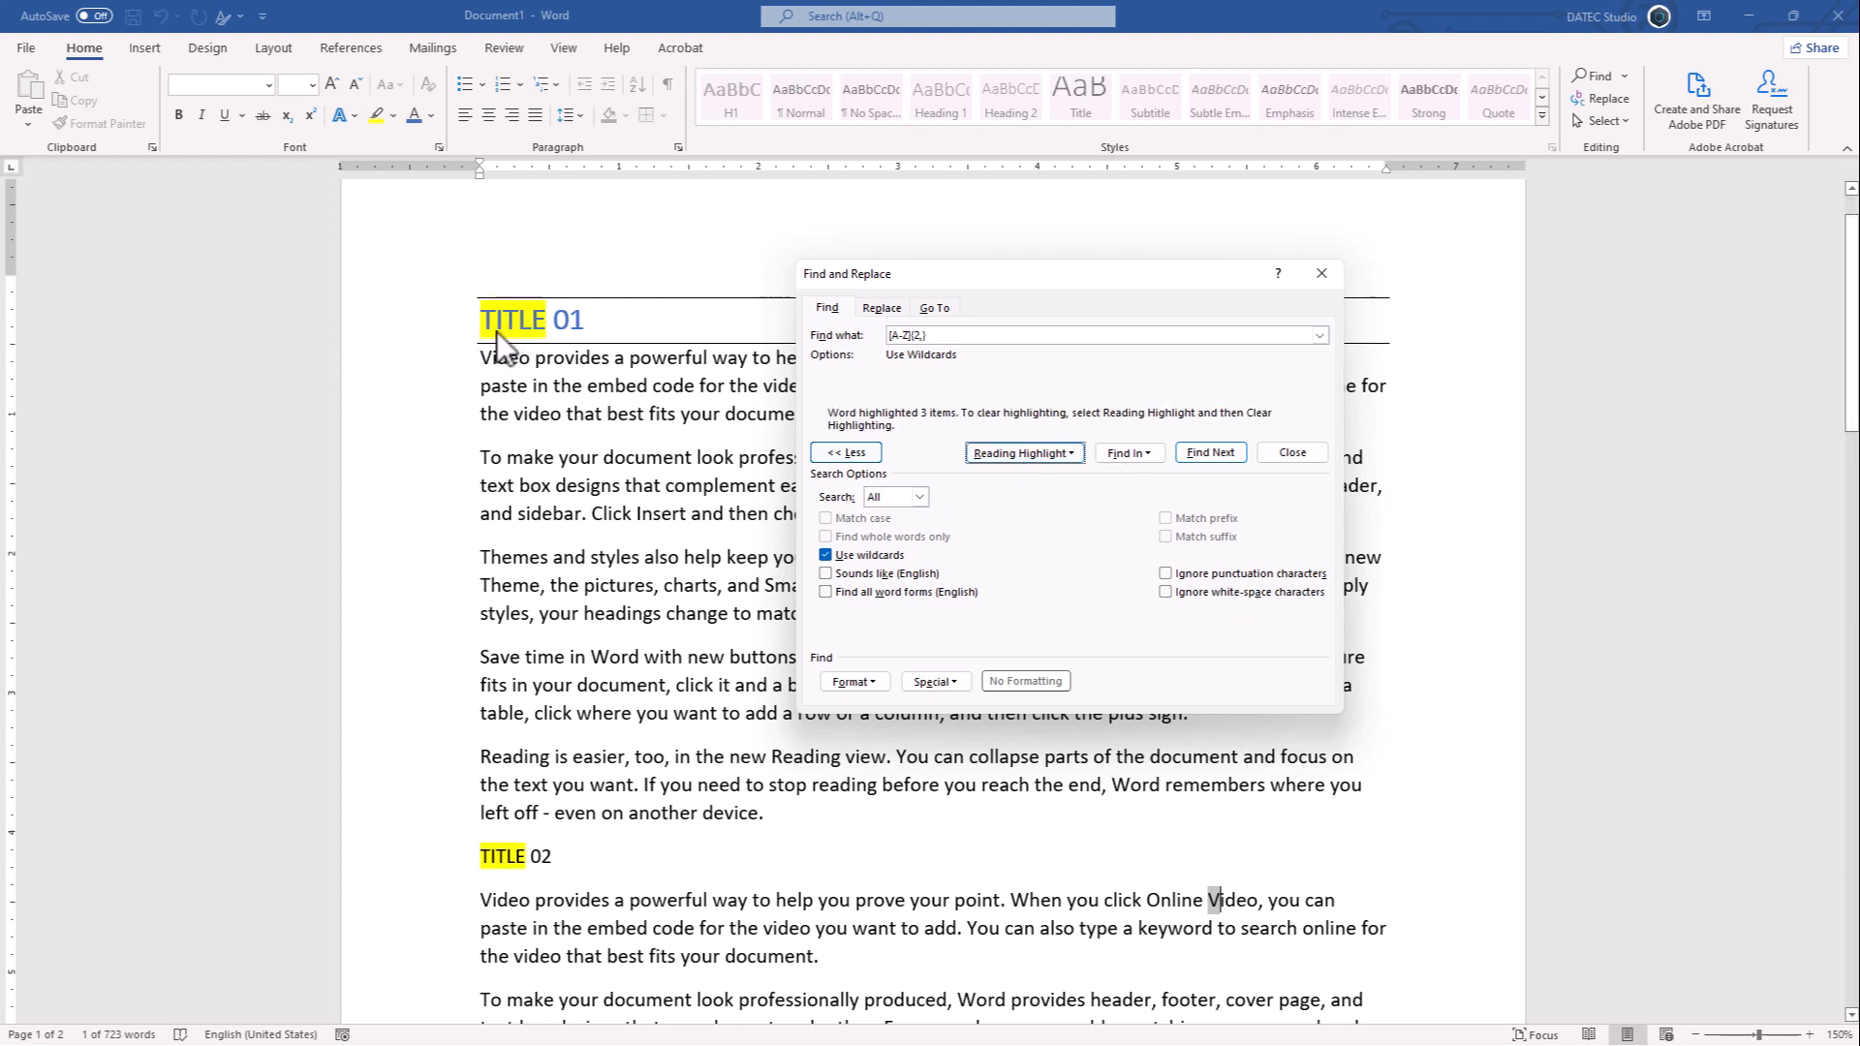
{"action": "scroll", "coordinate": [480, 584], "scroll_direction": "down", "scroll_amount": 10}
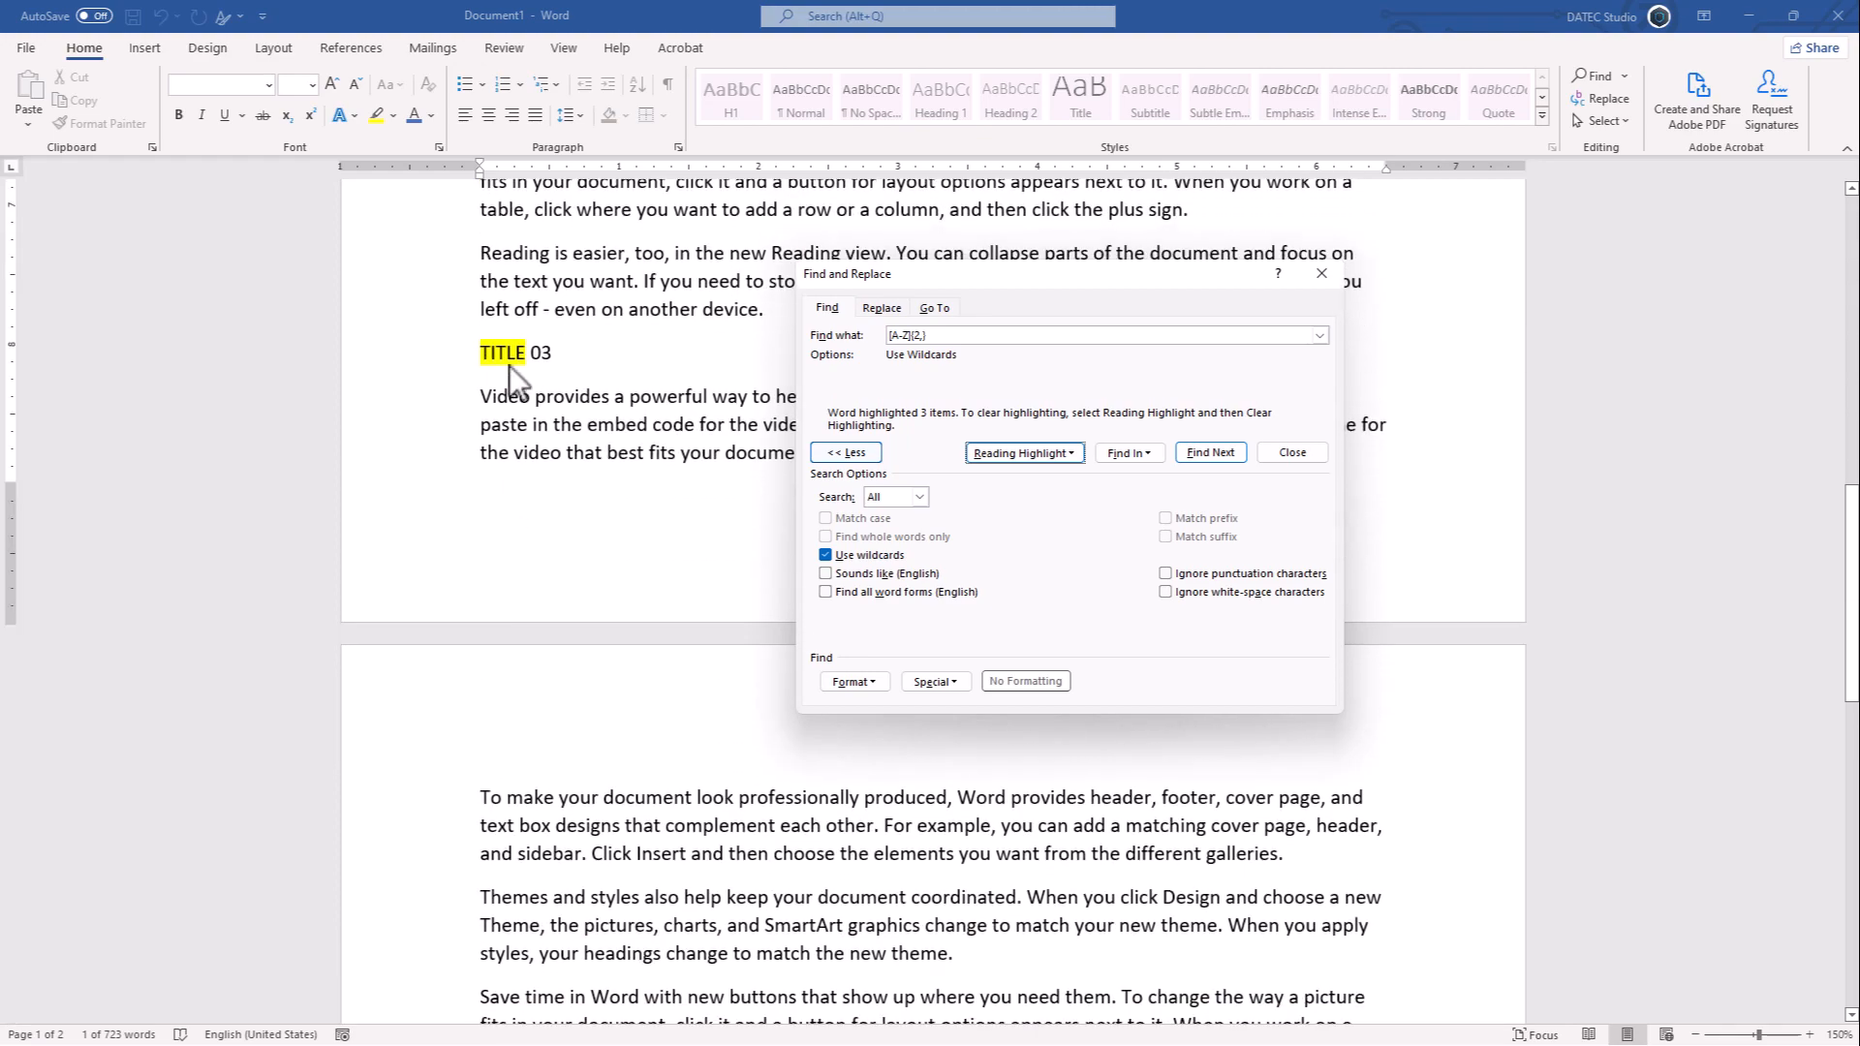
{"action": "scroll", "coordinate": [508, 369], "scroll_direction": "up", "scroll_amount": 9}
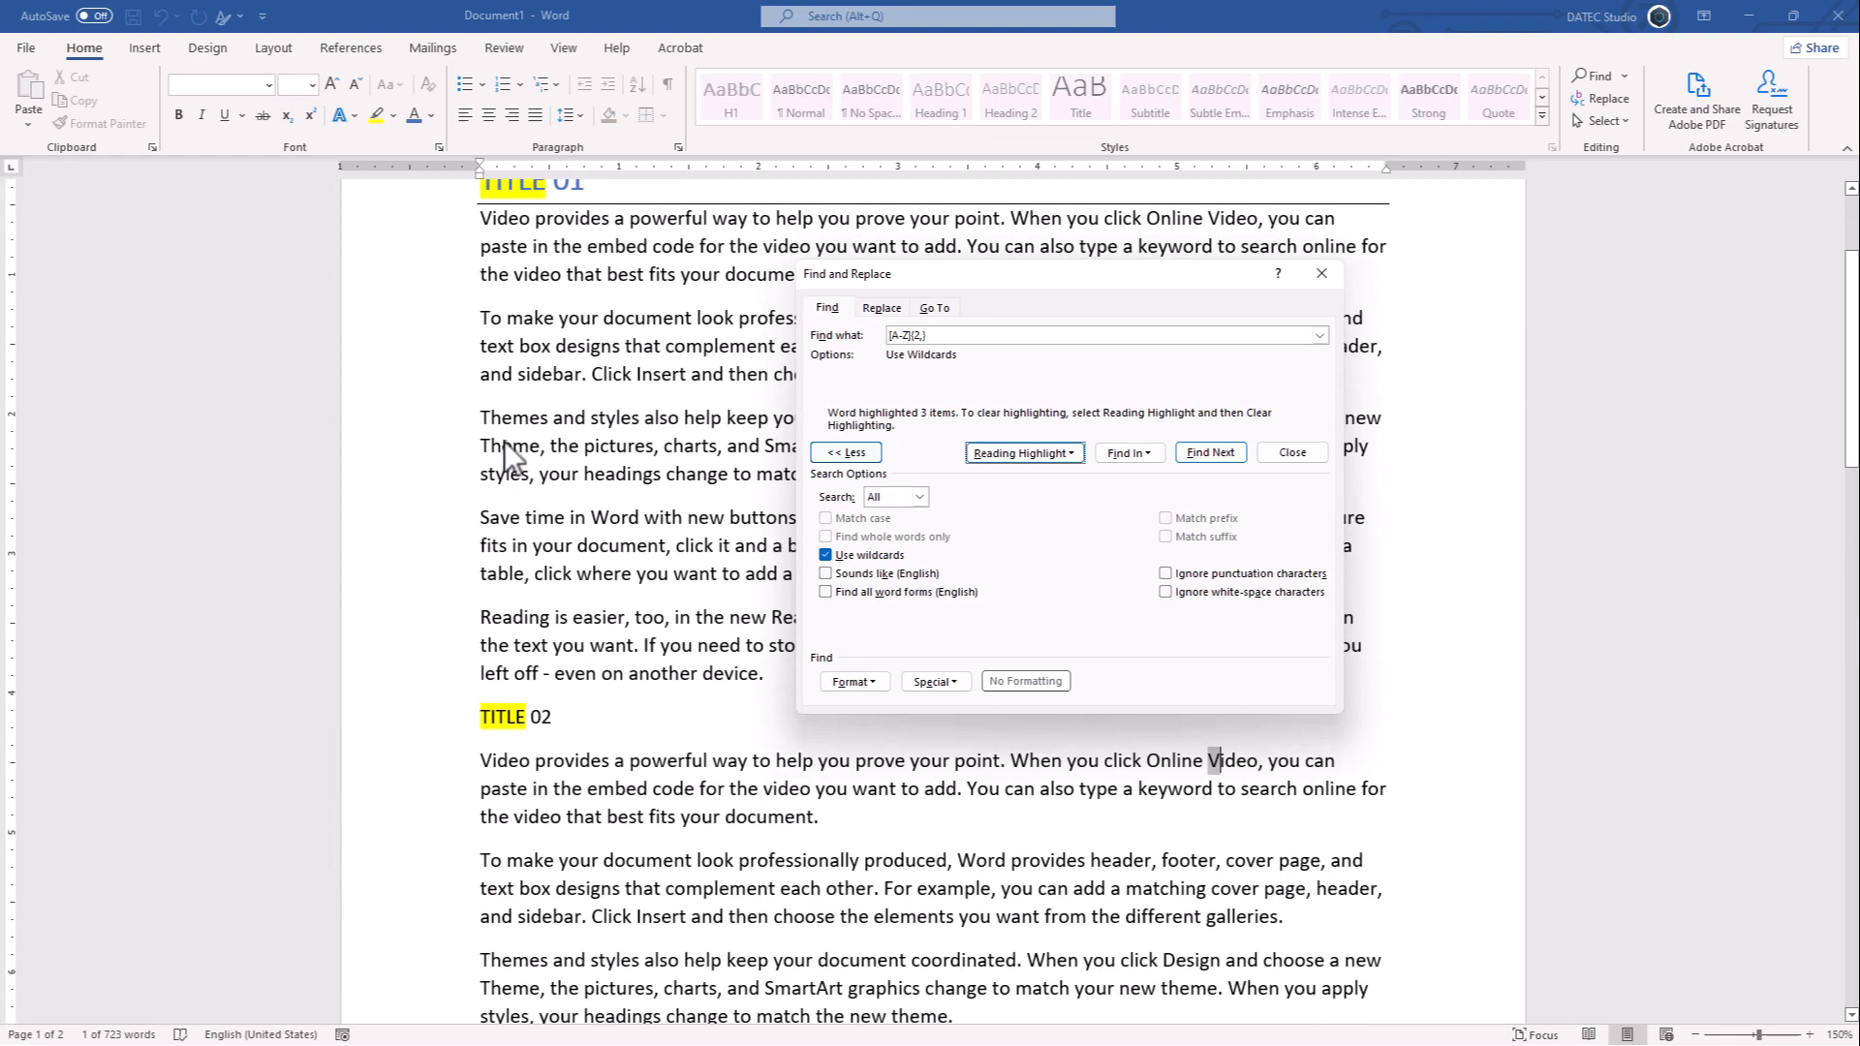
{"action": "left_click", "coordinate": [1017, 452]}
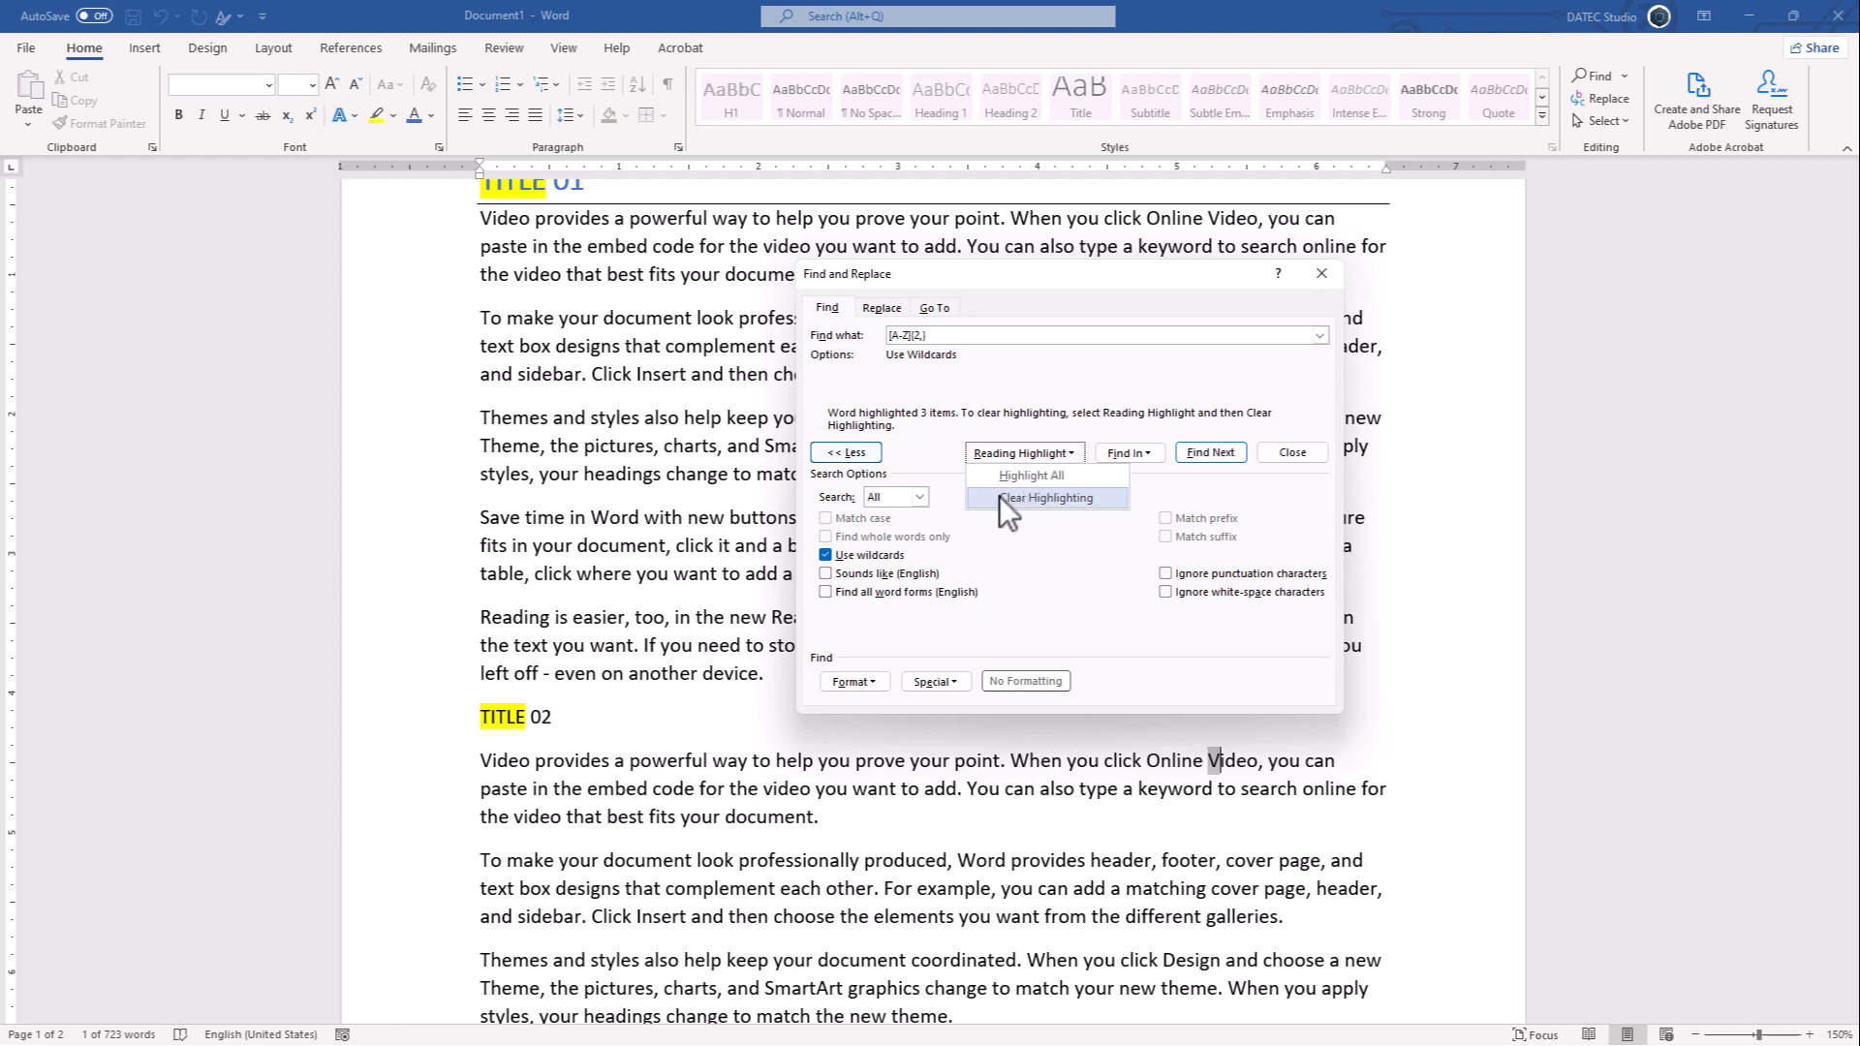
{"action": "left_click", "coordinate": [1009, 496]}
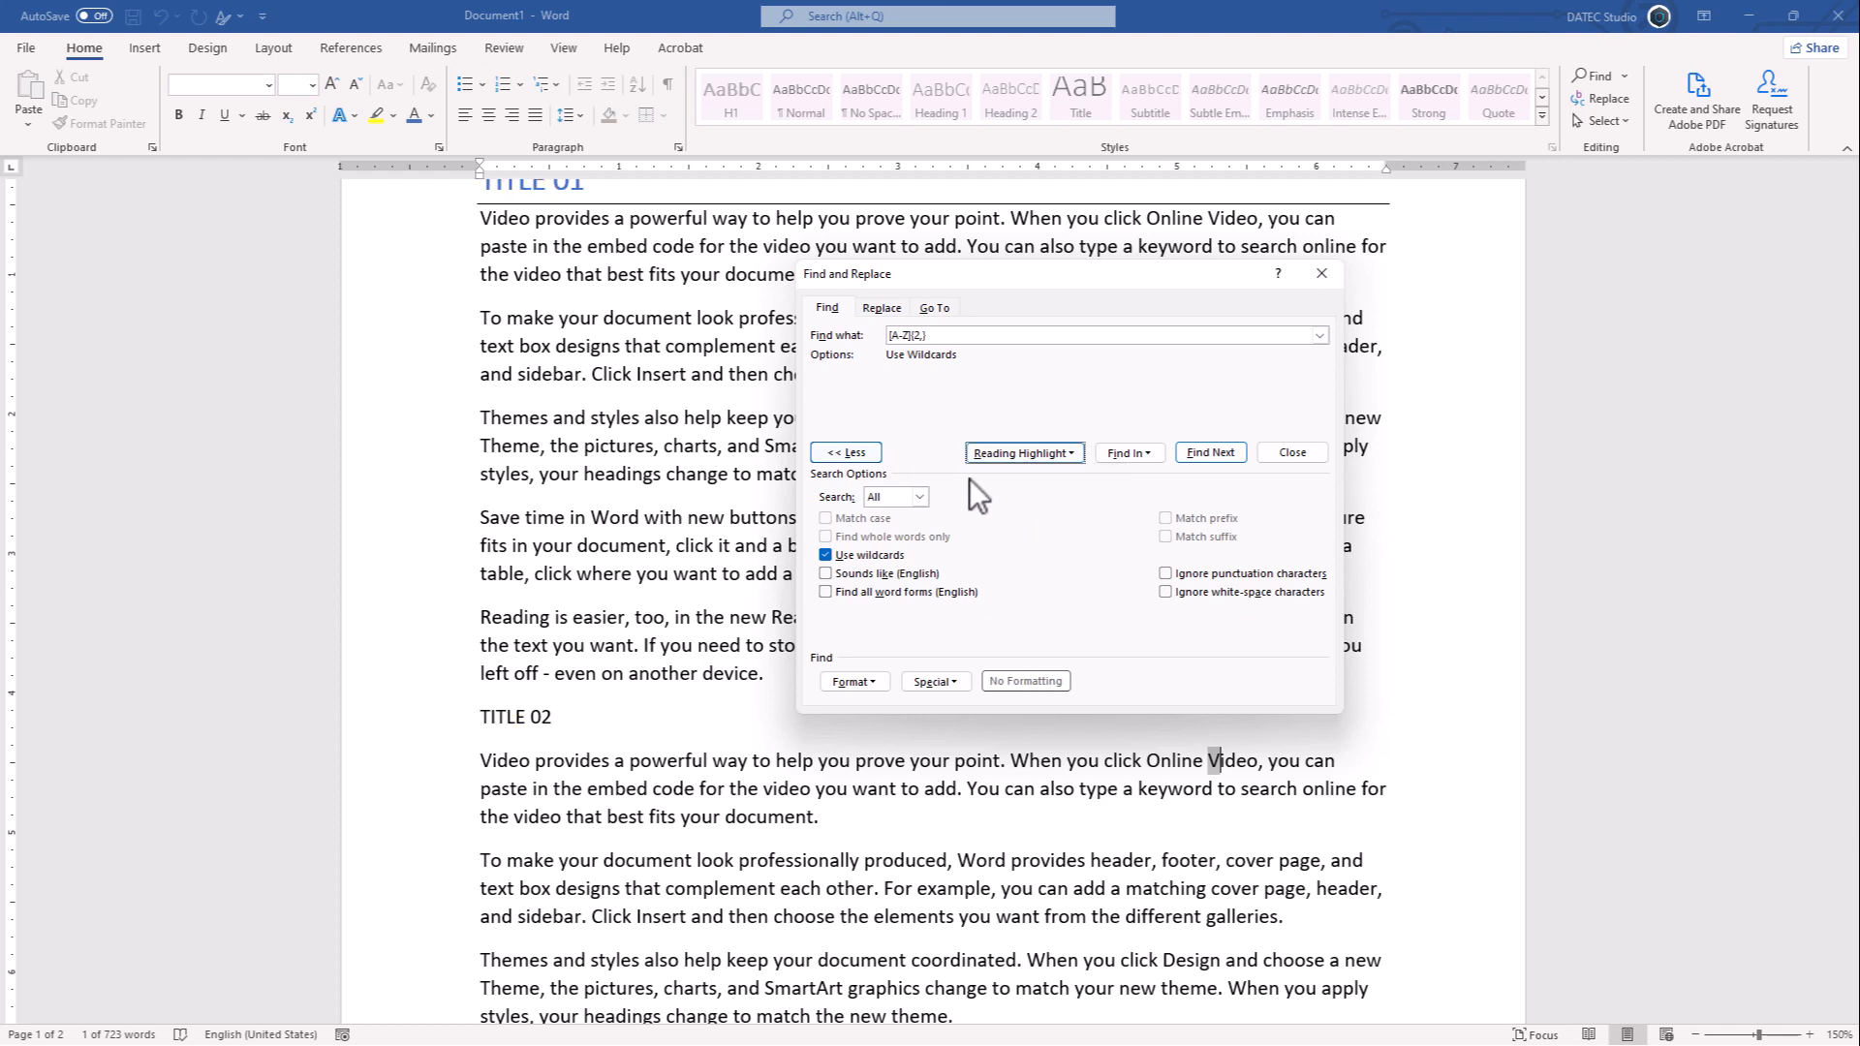
- On the Replace tab, leave the replacement text empty and set the replacement format to the H1 style
{"action": "left_click", "coordinate": [883, 308]}
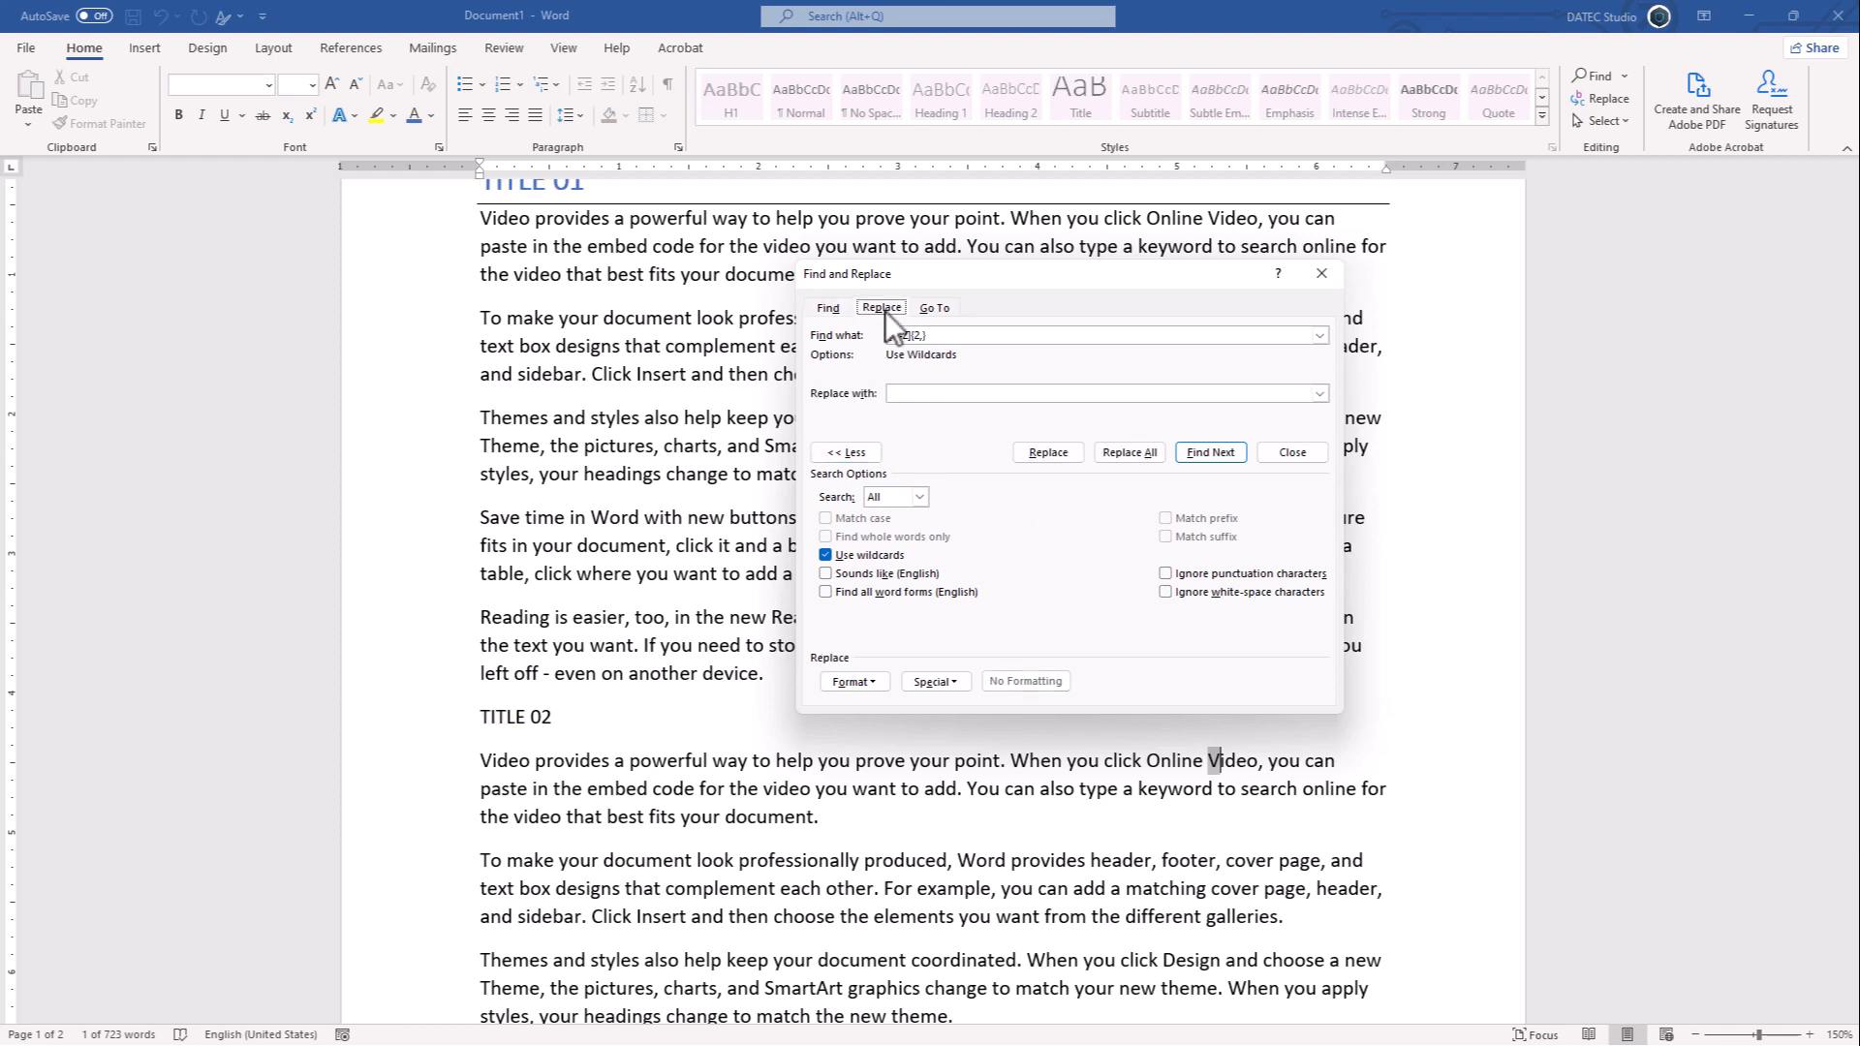
{"action": "left_click", "coordinate": [944, 336]}
{"action": "key", "text": "shift+Tab"}
{"action": "left_click", "coordinate": [917, 395]}
{"action": "left_click", "coordinate": [870, 683]}
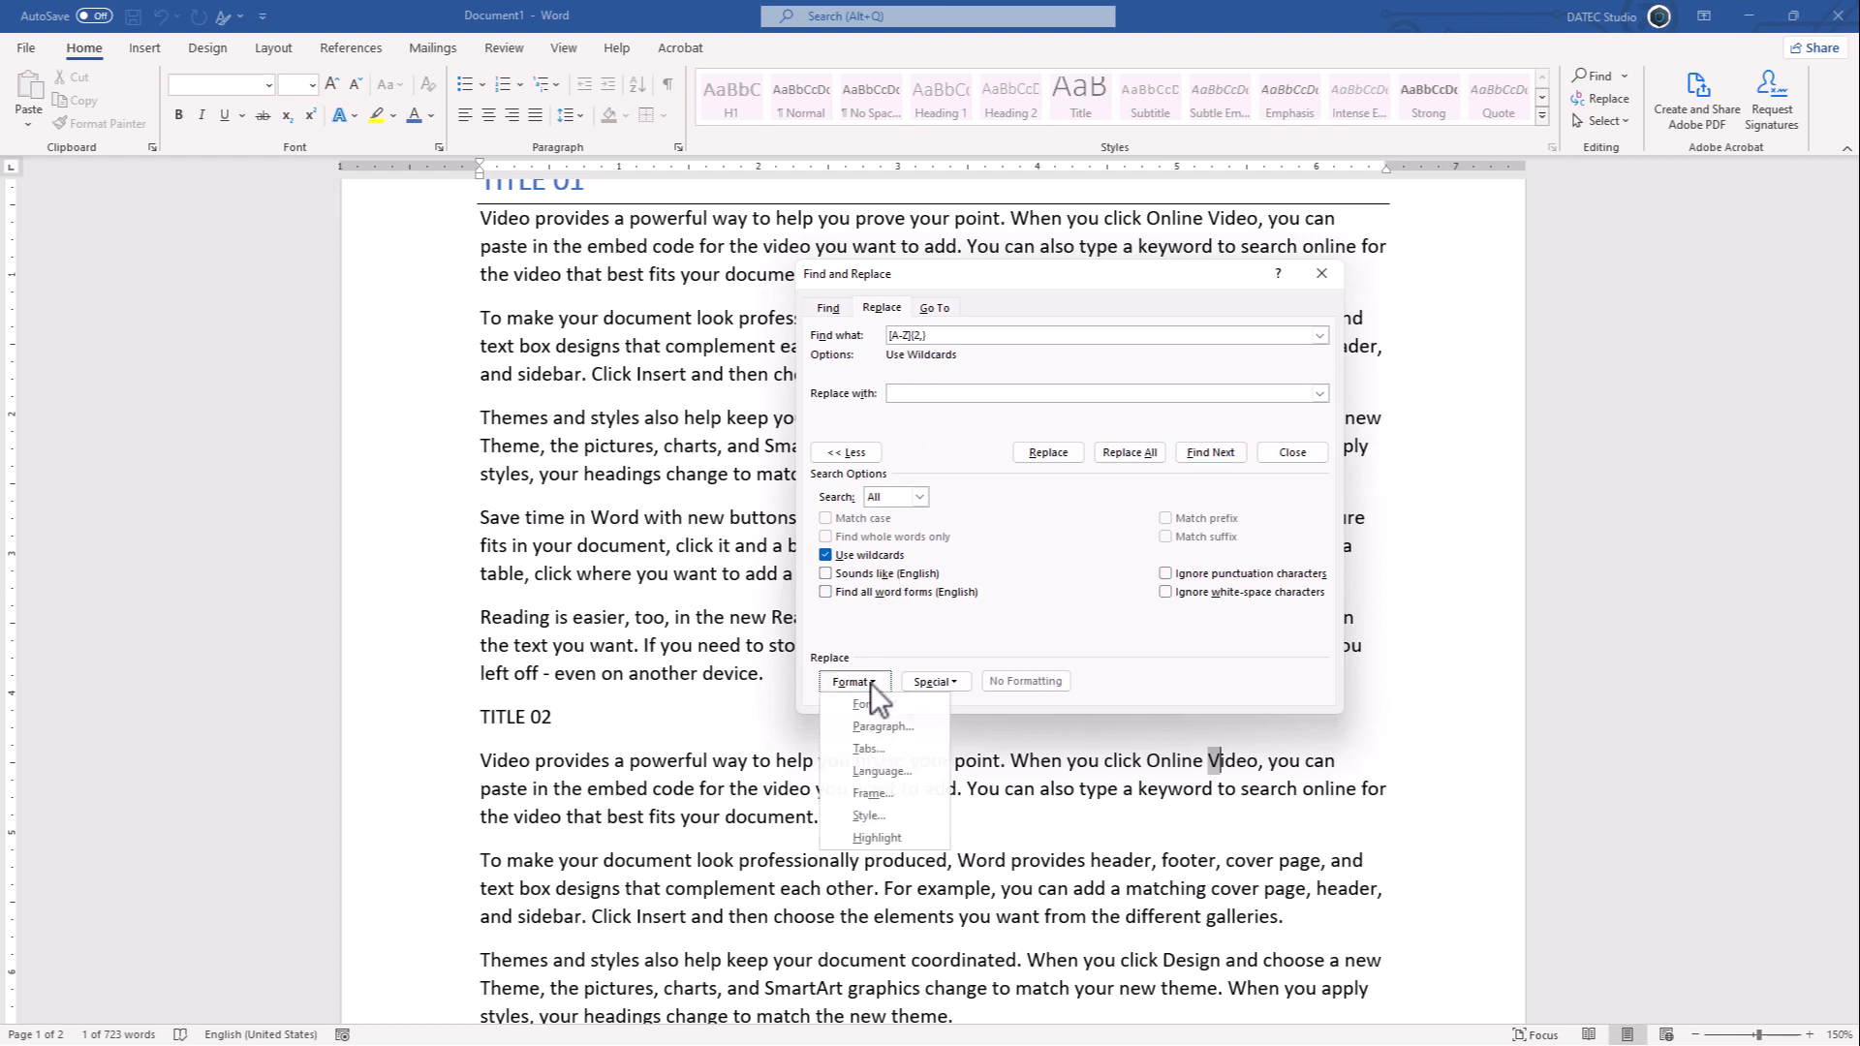
{"action": "left_click", "coordinate": [895, 817]}
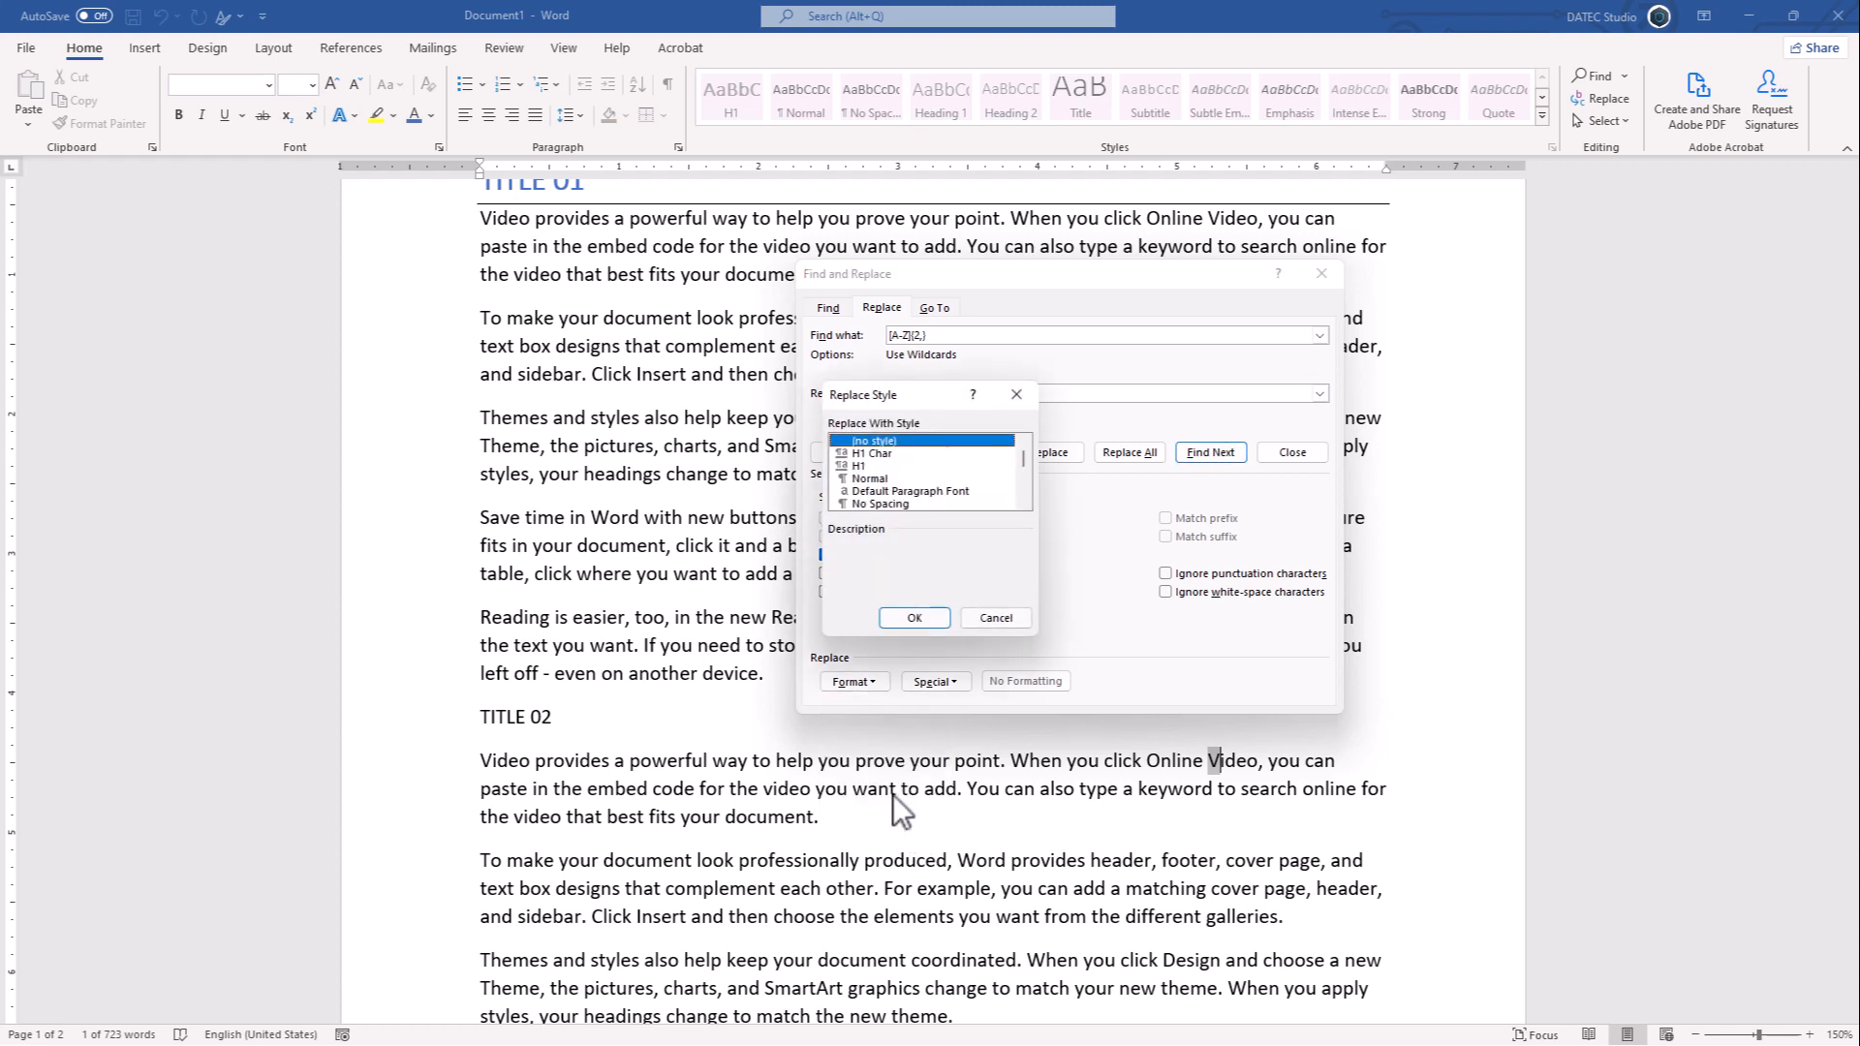
{"action": "left_click", "coordinate": [858, 465]}
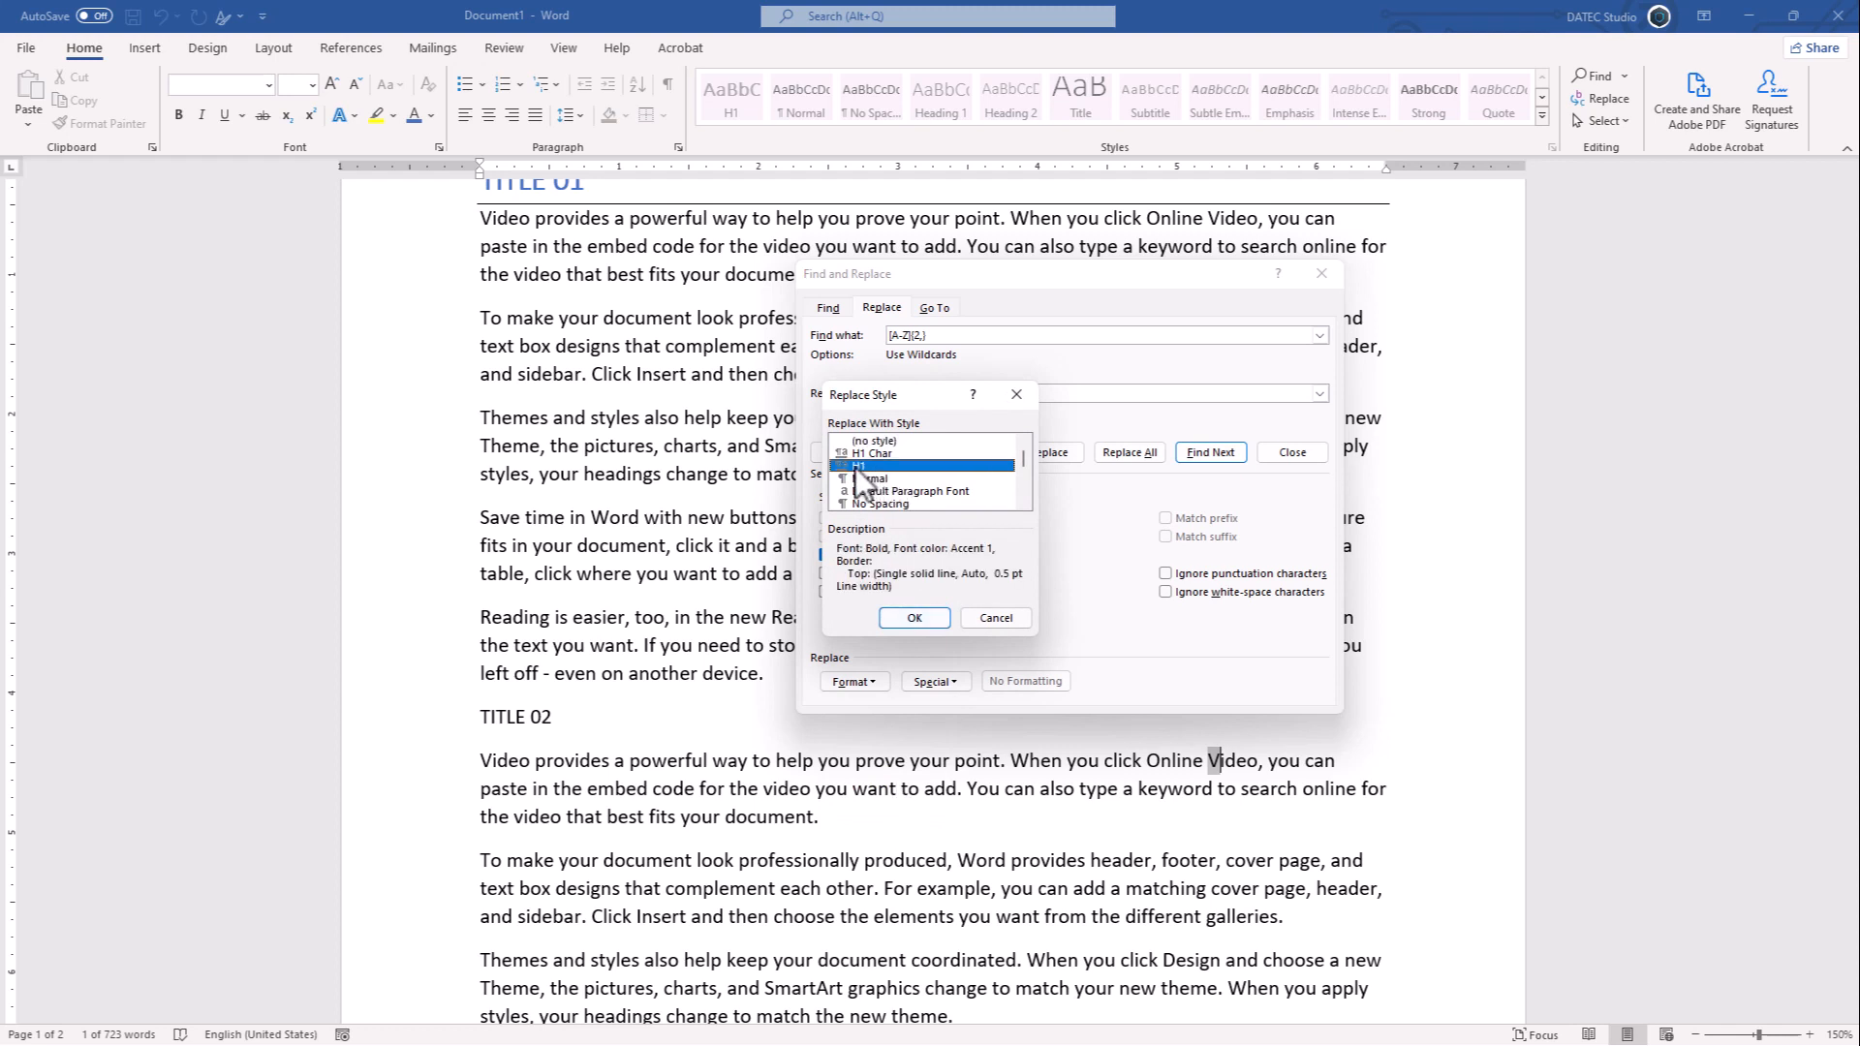
{"action": "left_click", "coordinate": [910, 615]}
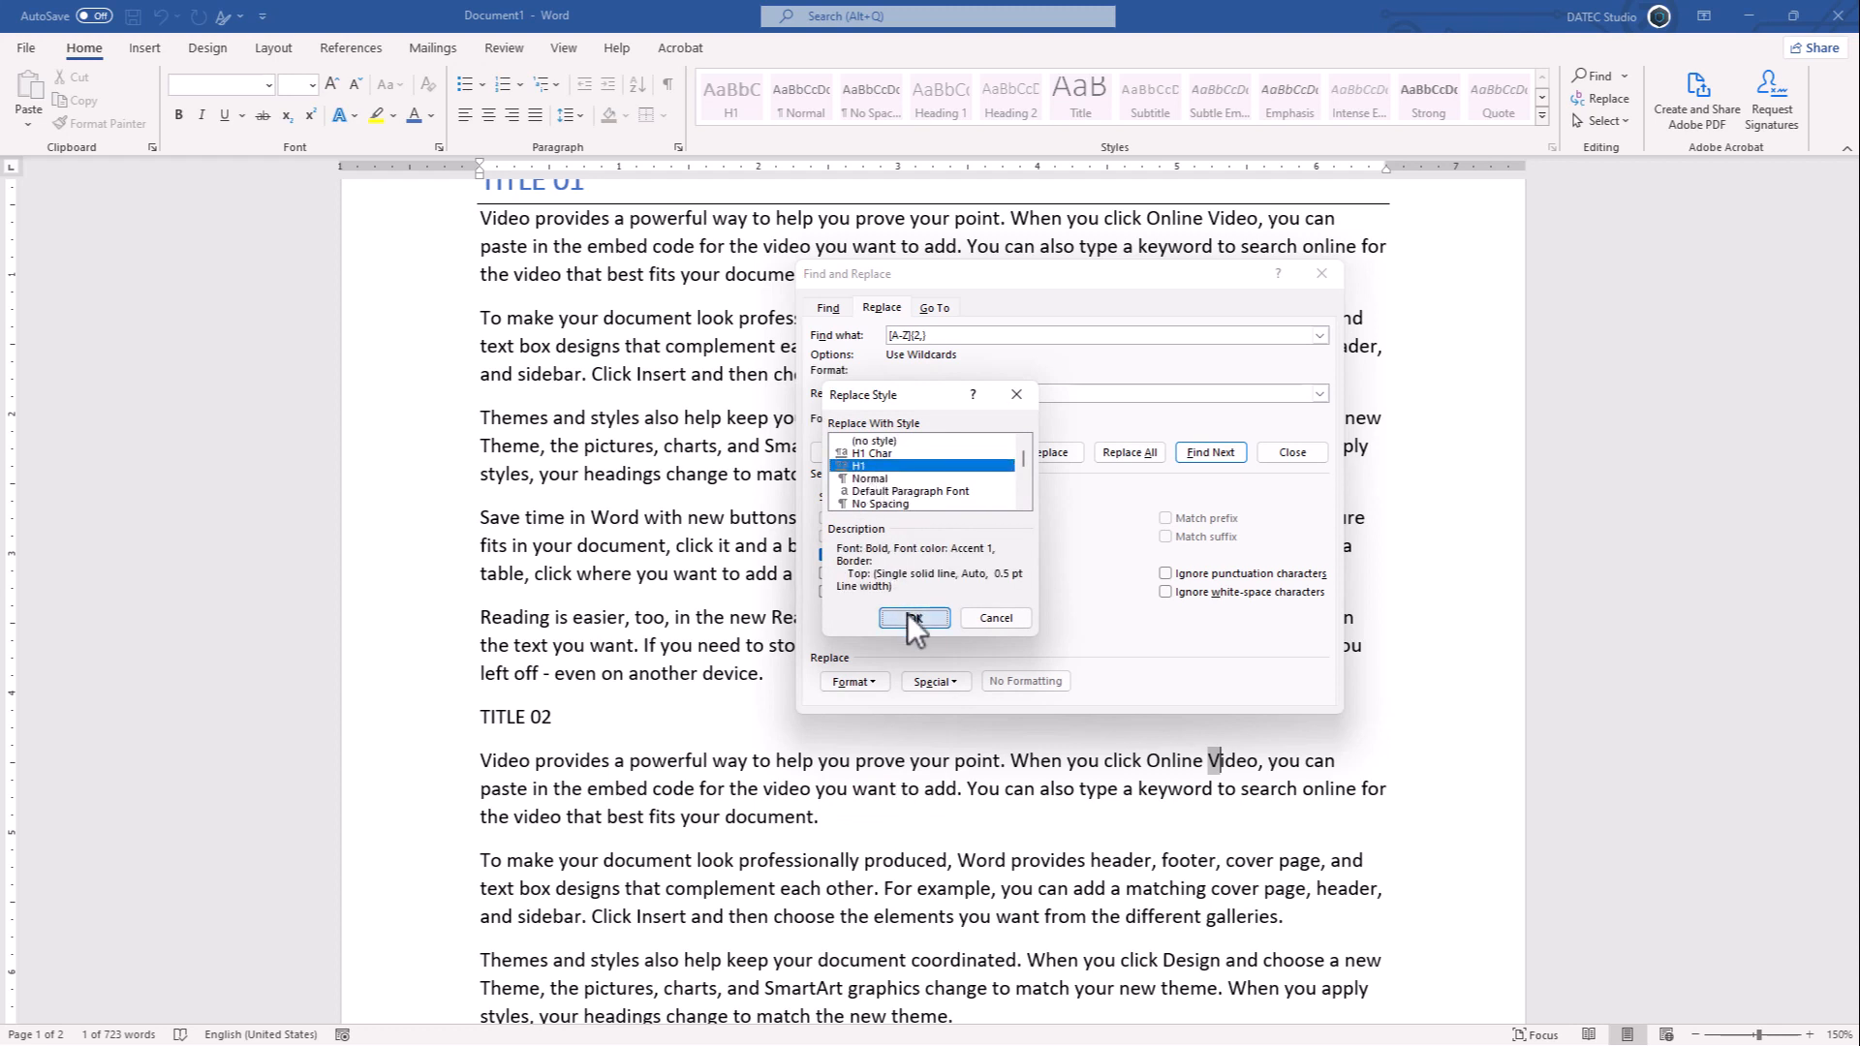
- Replace all matches with the H1 style and close the Find and Replace dialog
{"action": "left_click", "coordinate": [1128, 450]}
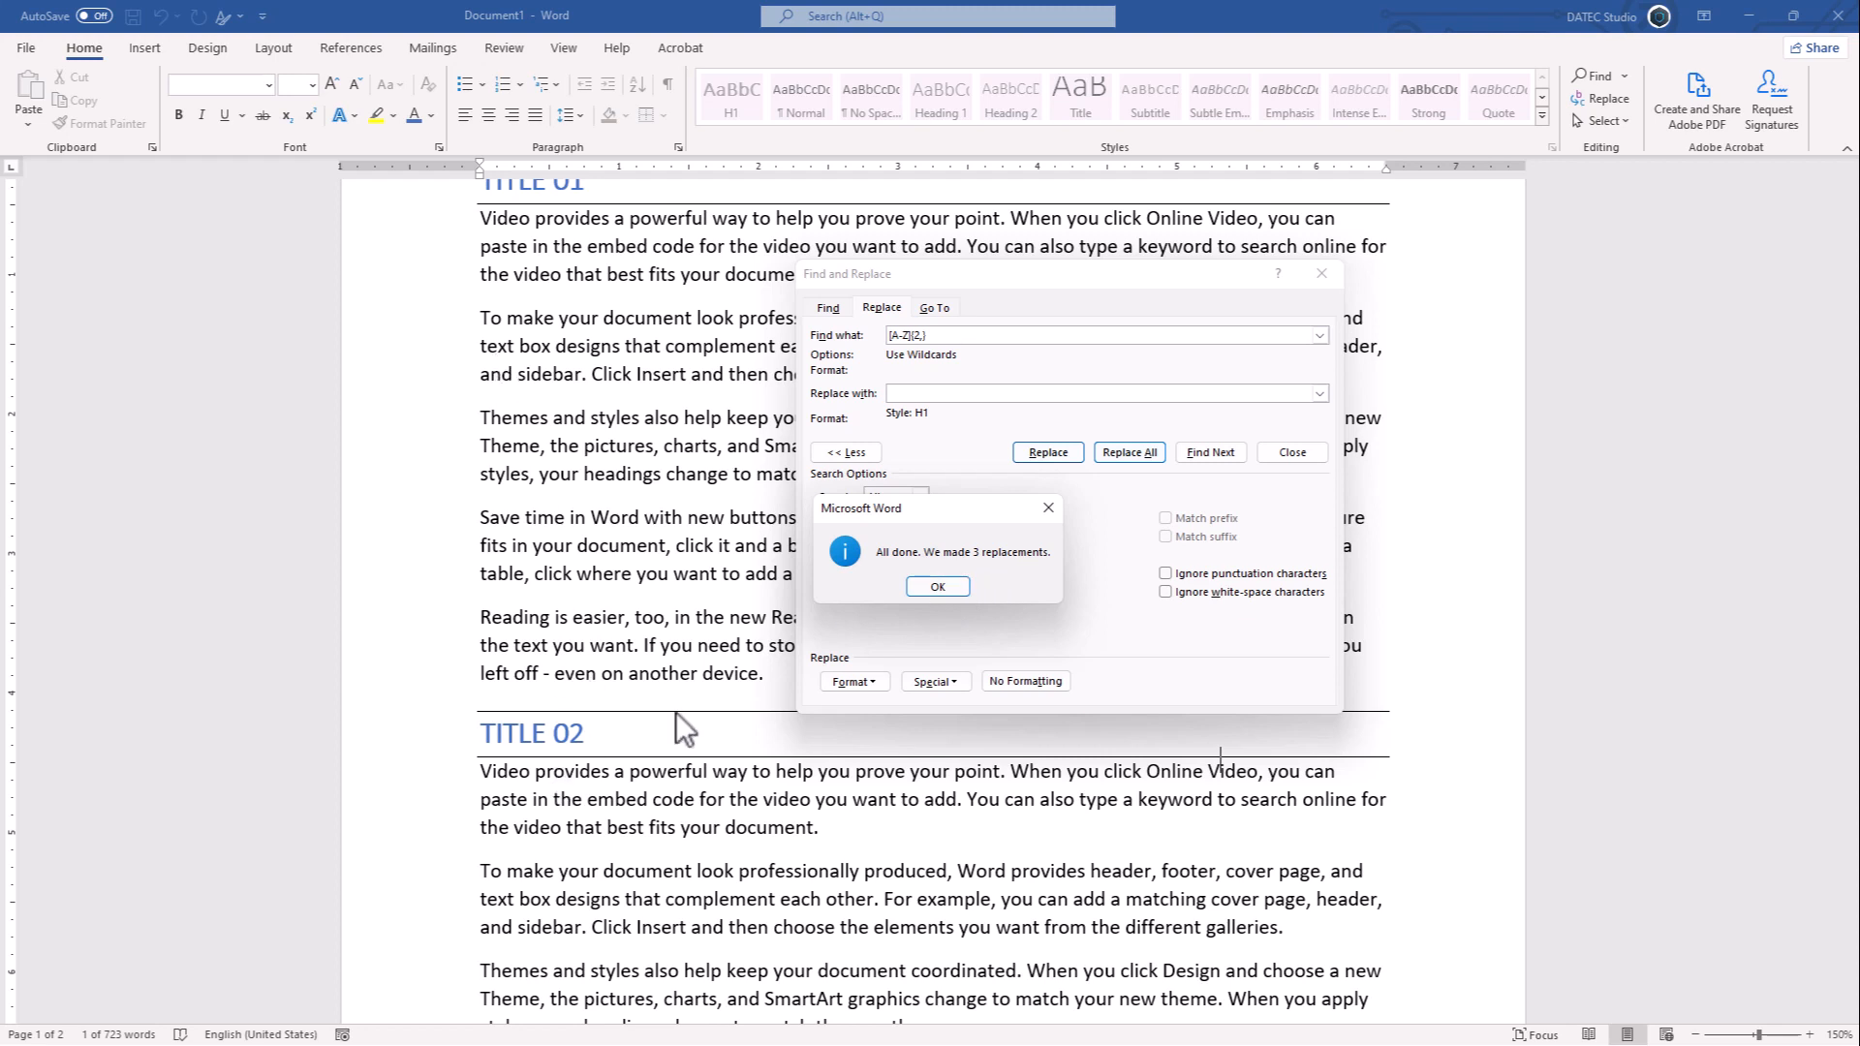
{"action": "left_click", "coordinate": [938, 587]}
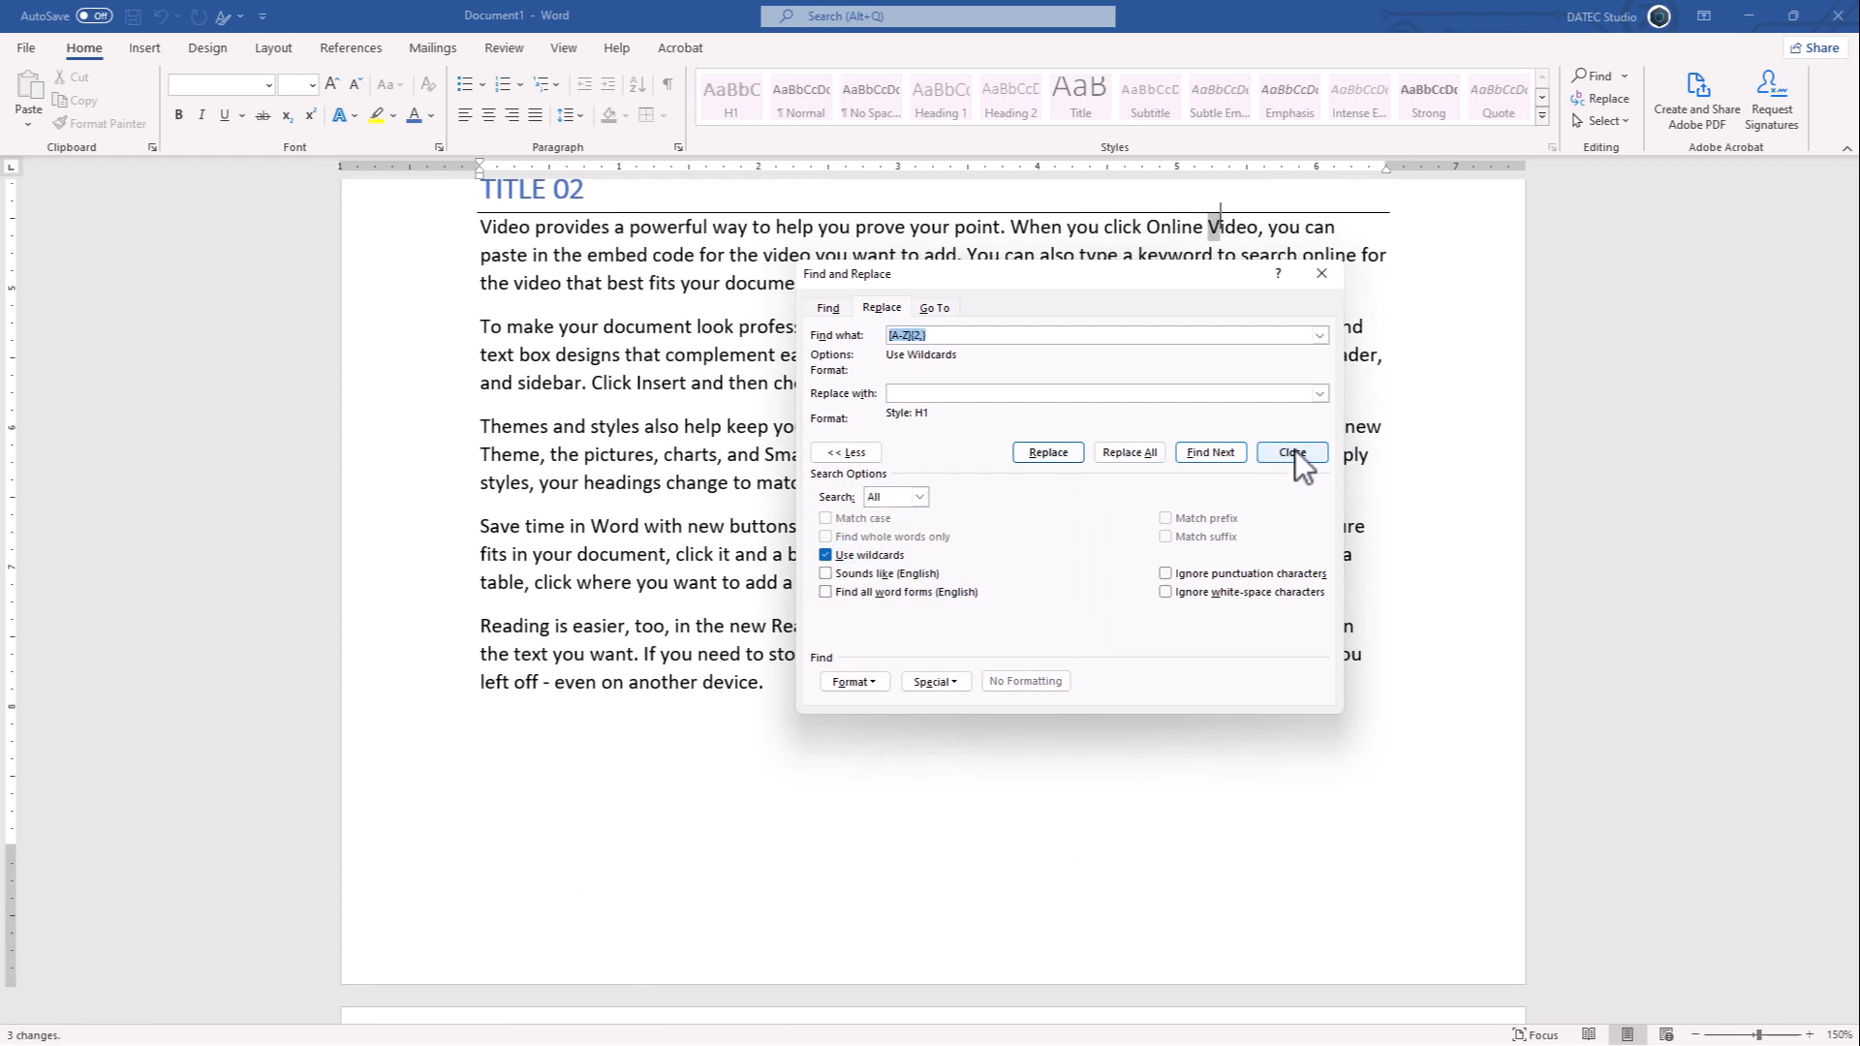
{"action": "left_click", "coordinate": [1292, 451]}
{"action": "scroll", "coordinate": [788, 510], "scroll_direction": "up", "scroll_amount": 7}
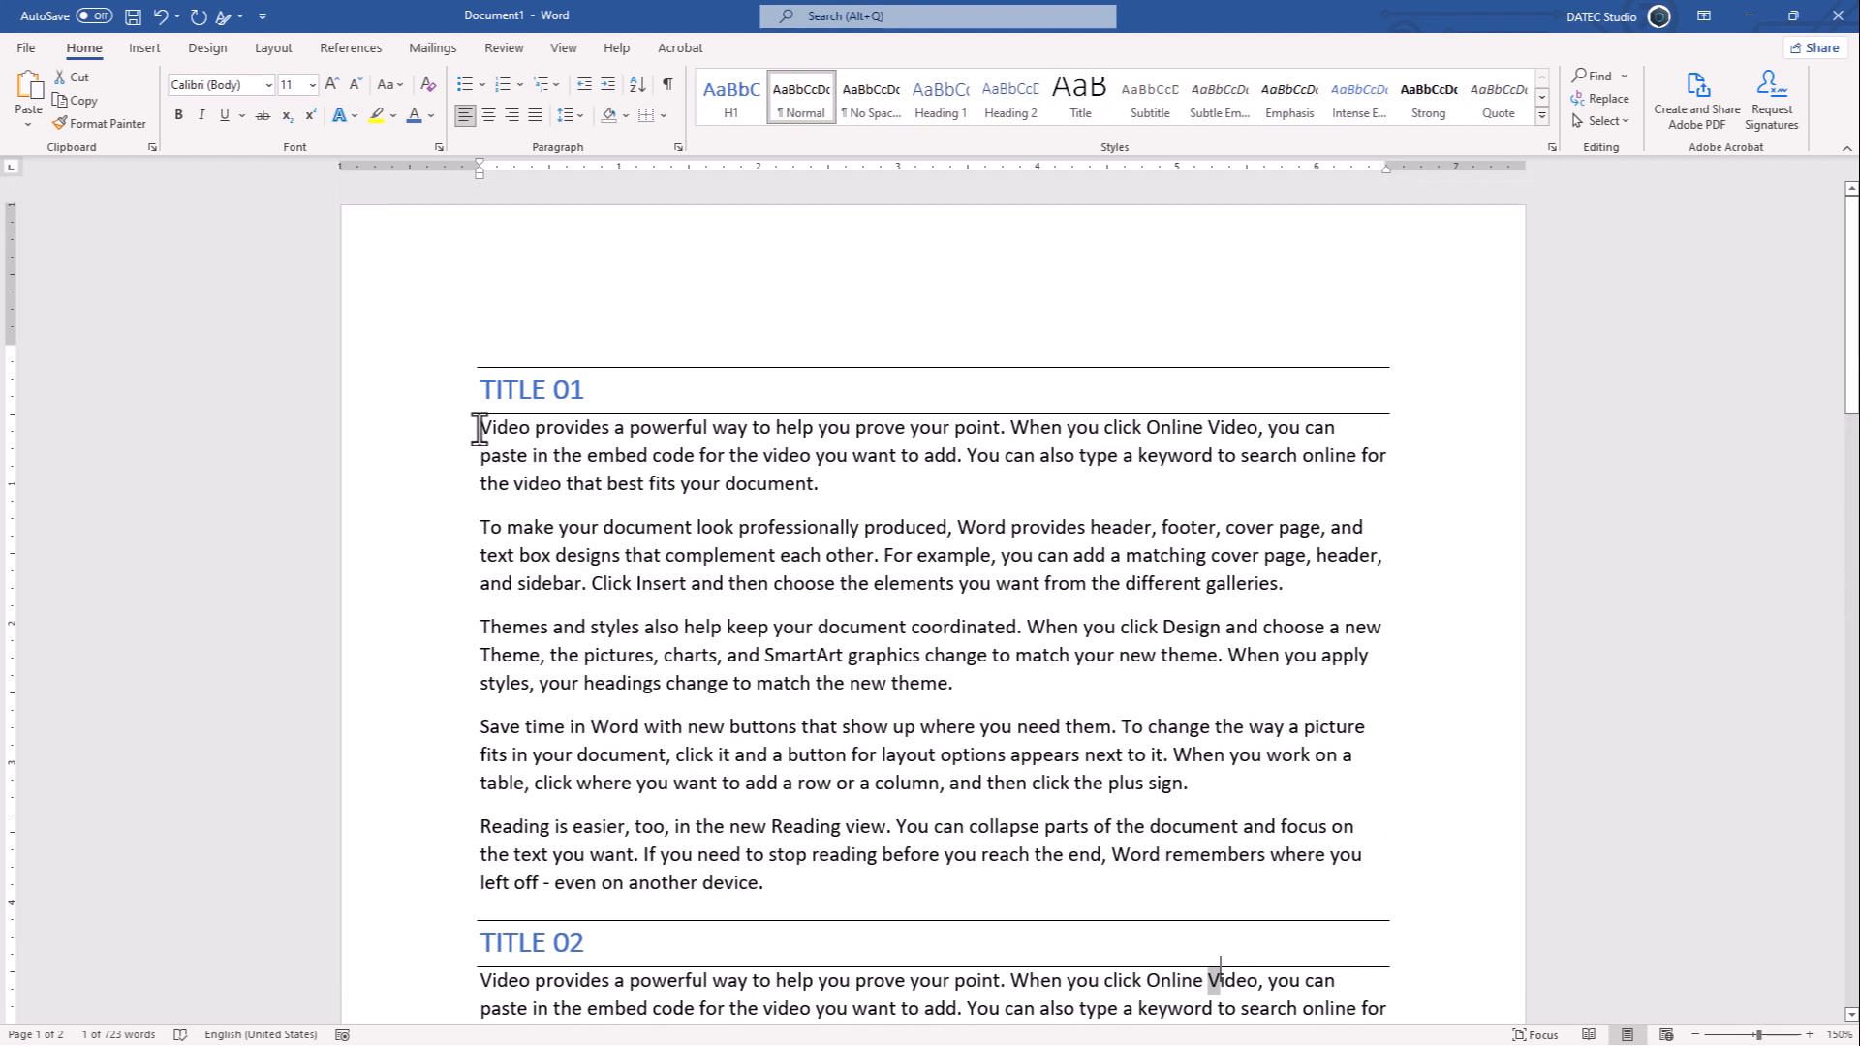
- Modify the Normal style's font to Adobe Clean at 12 pt
{"action": "right_click", "coordinate": [787, 104]}
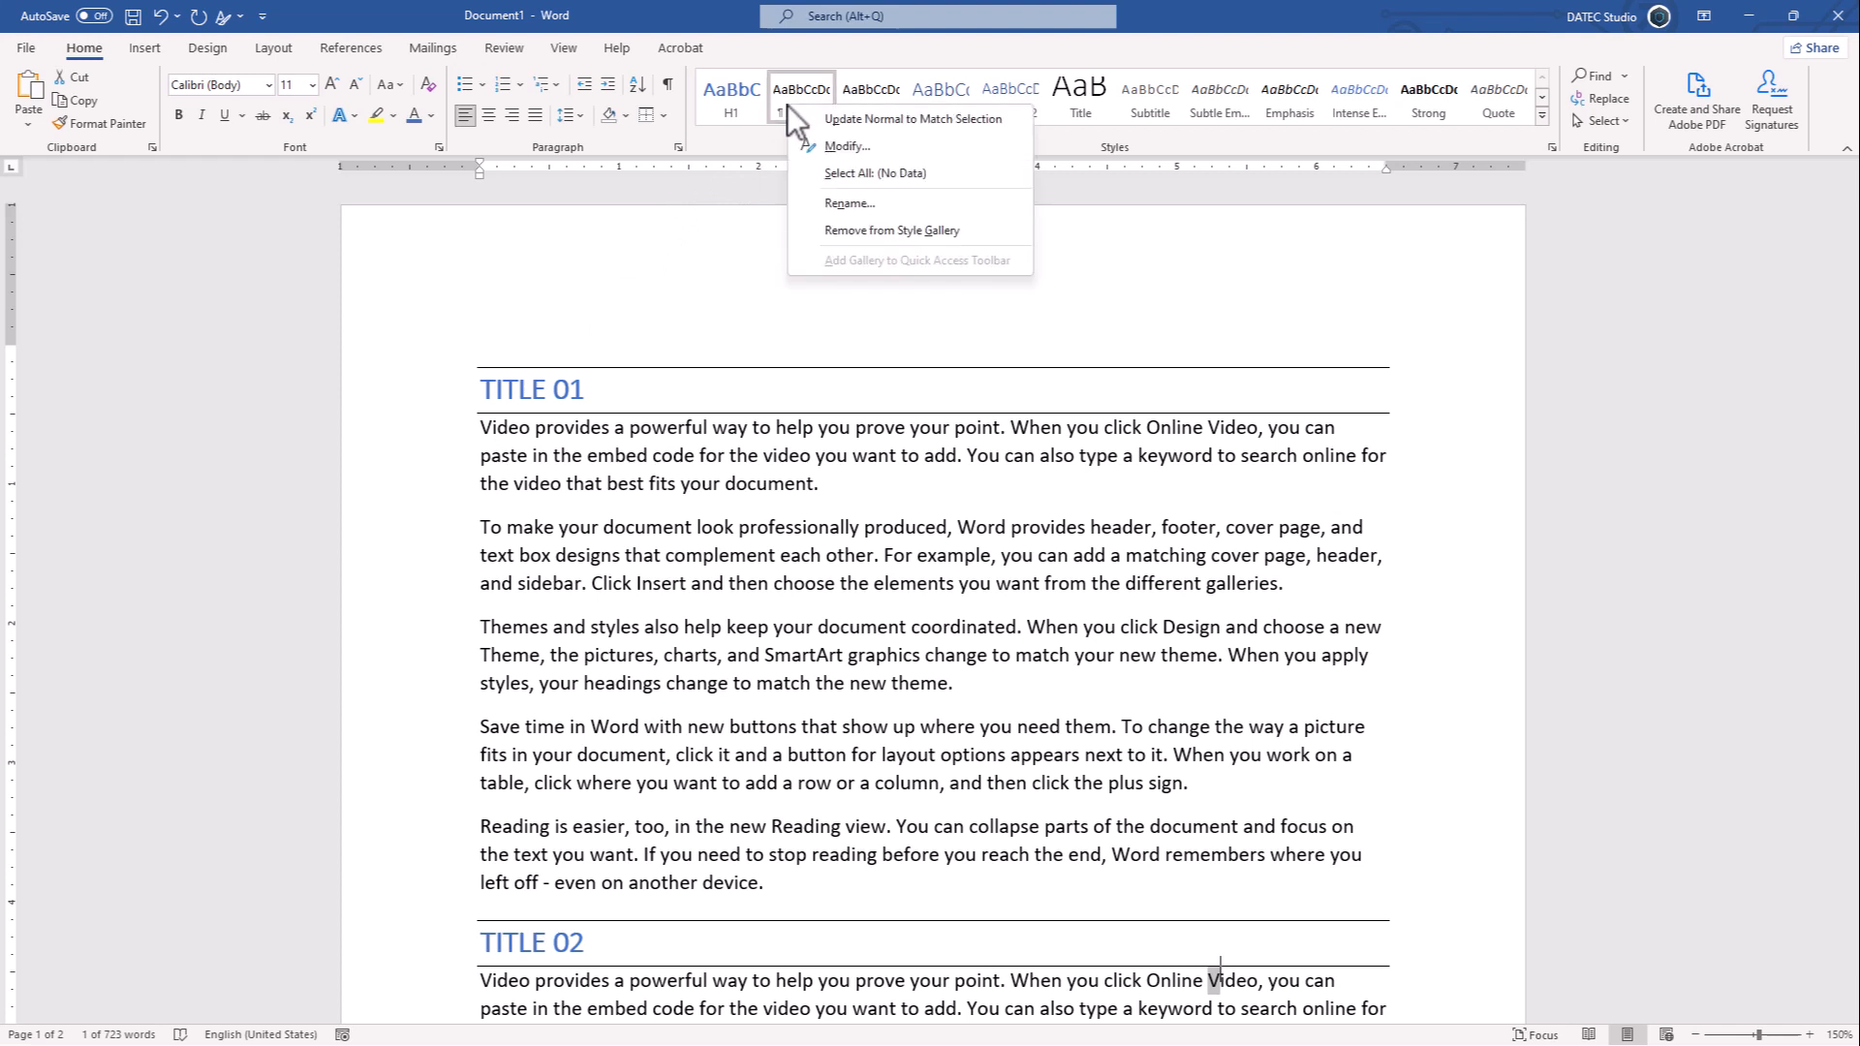
{"action": "left_click", "coordinate": [854, 145]}
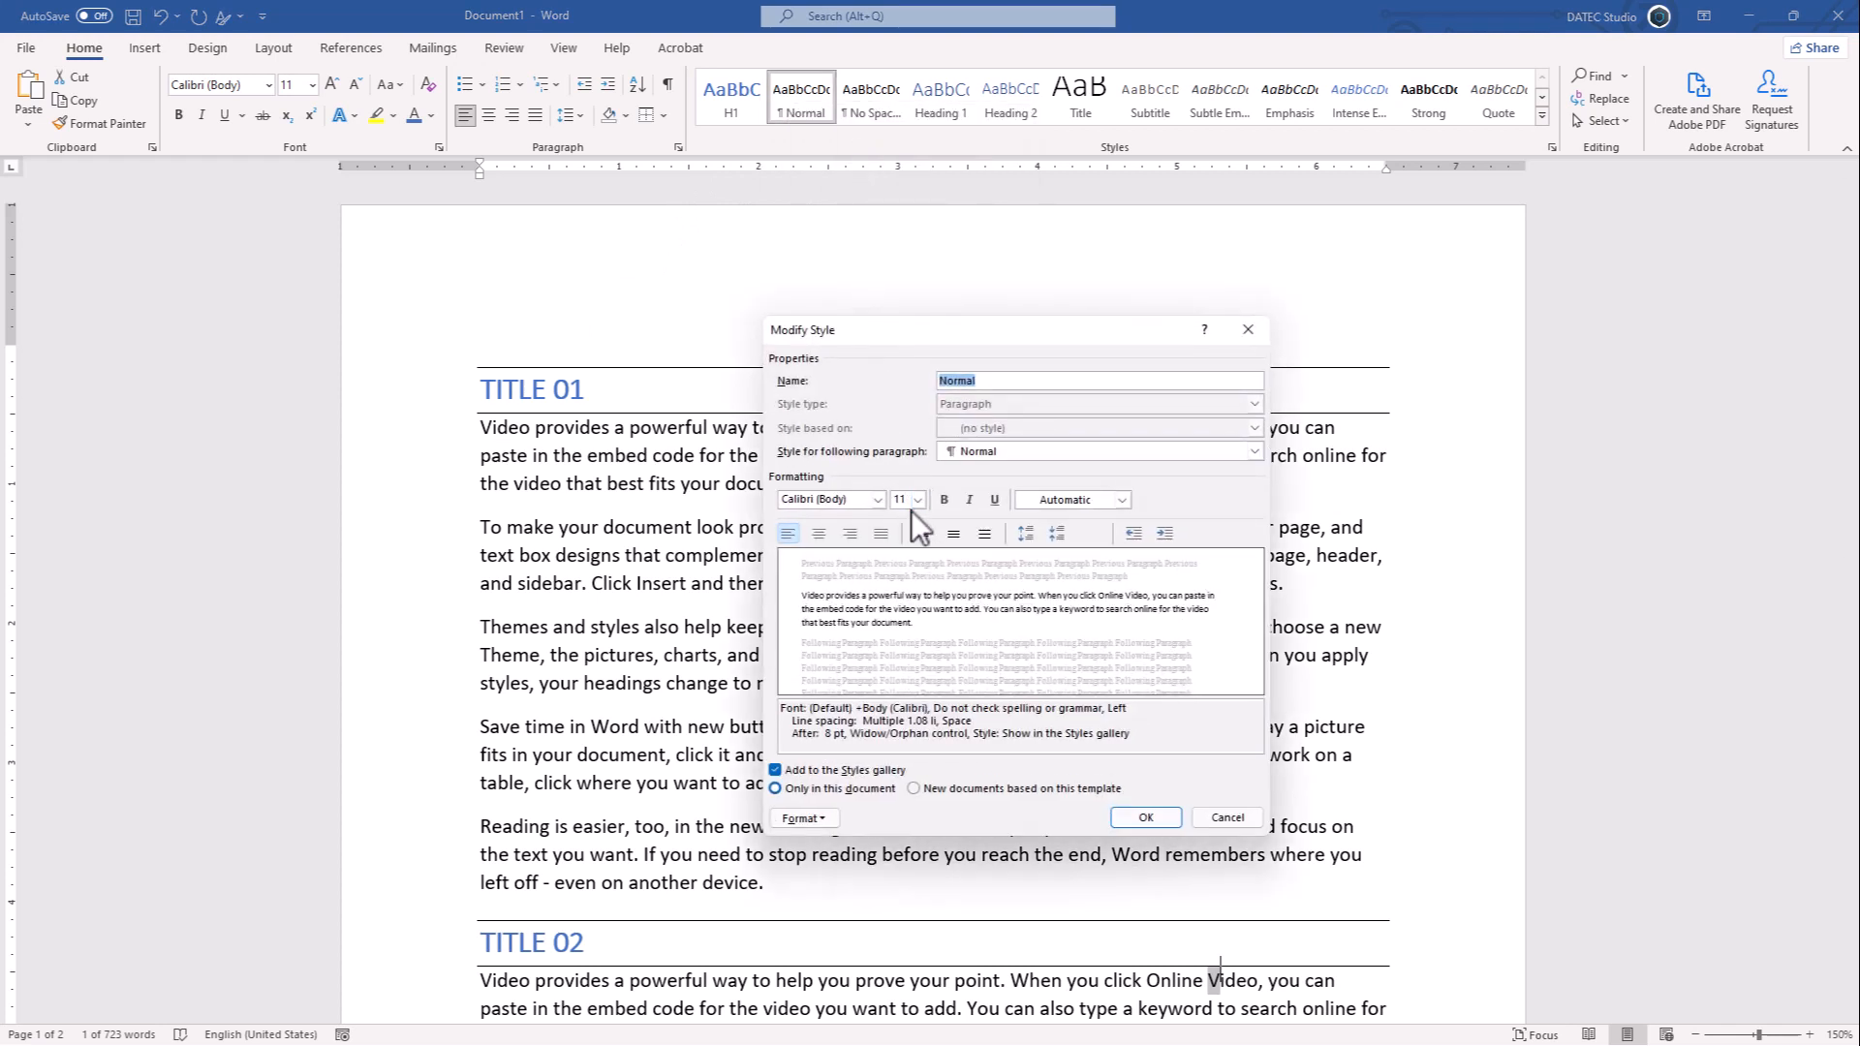
{"action": "left_click", "coordinate": [879, 500]}
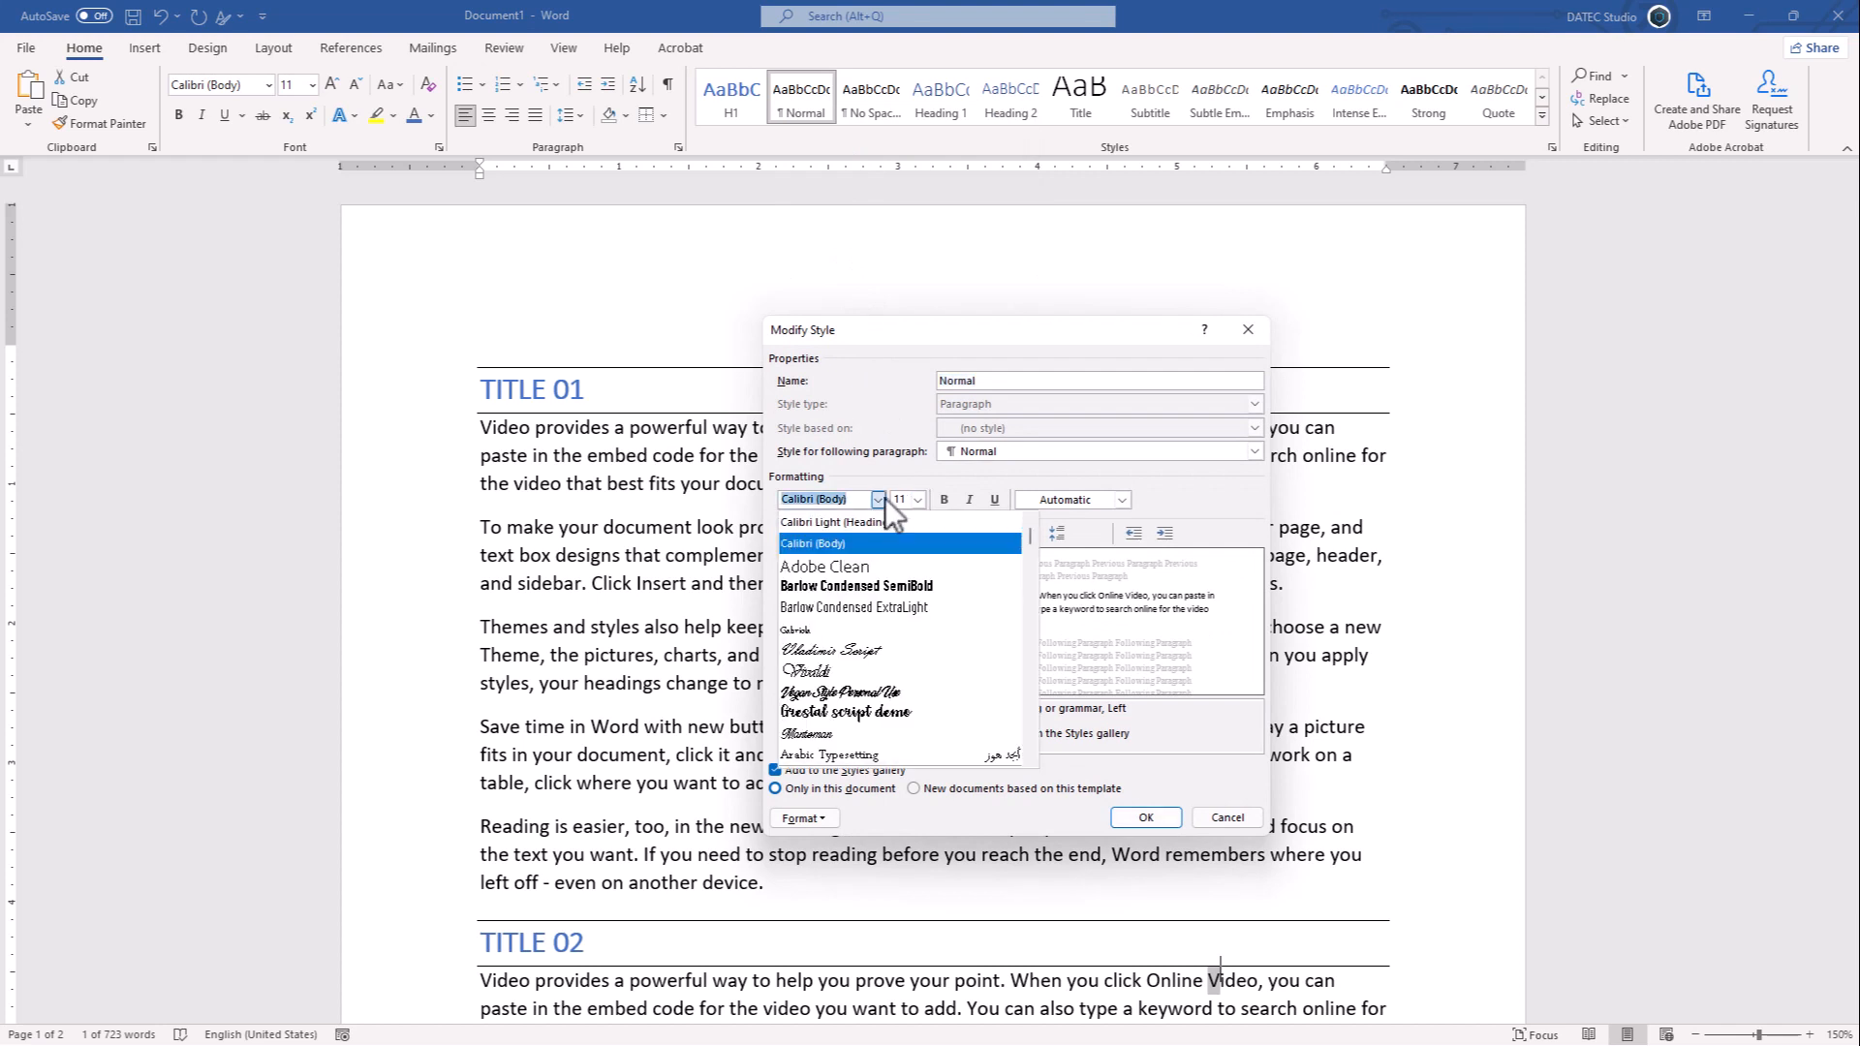
{"action": "left_click", "coordinate": [856, 566]}
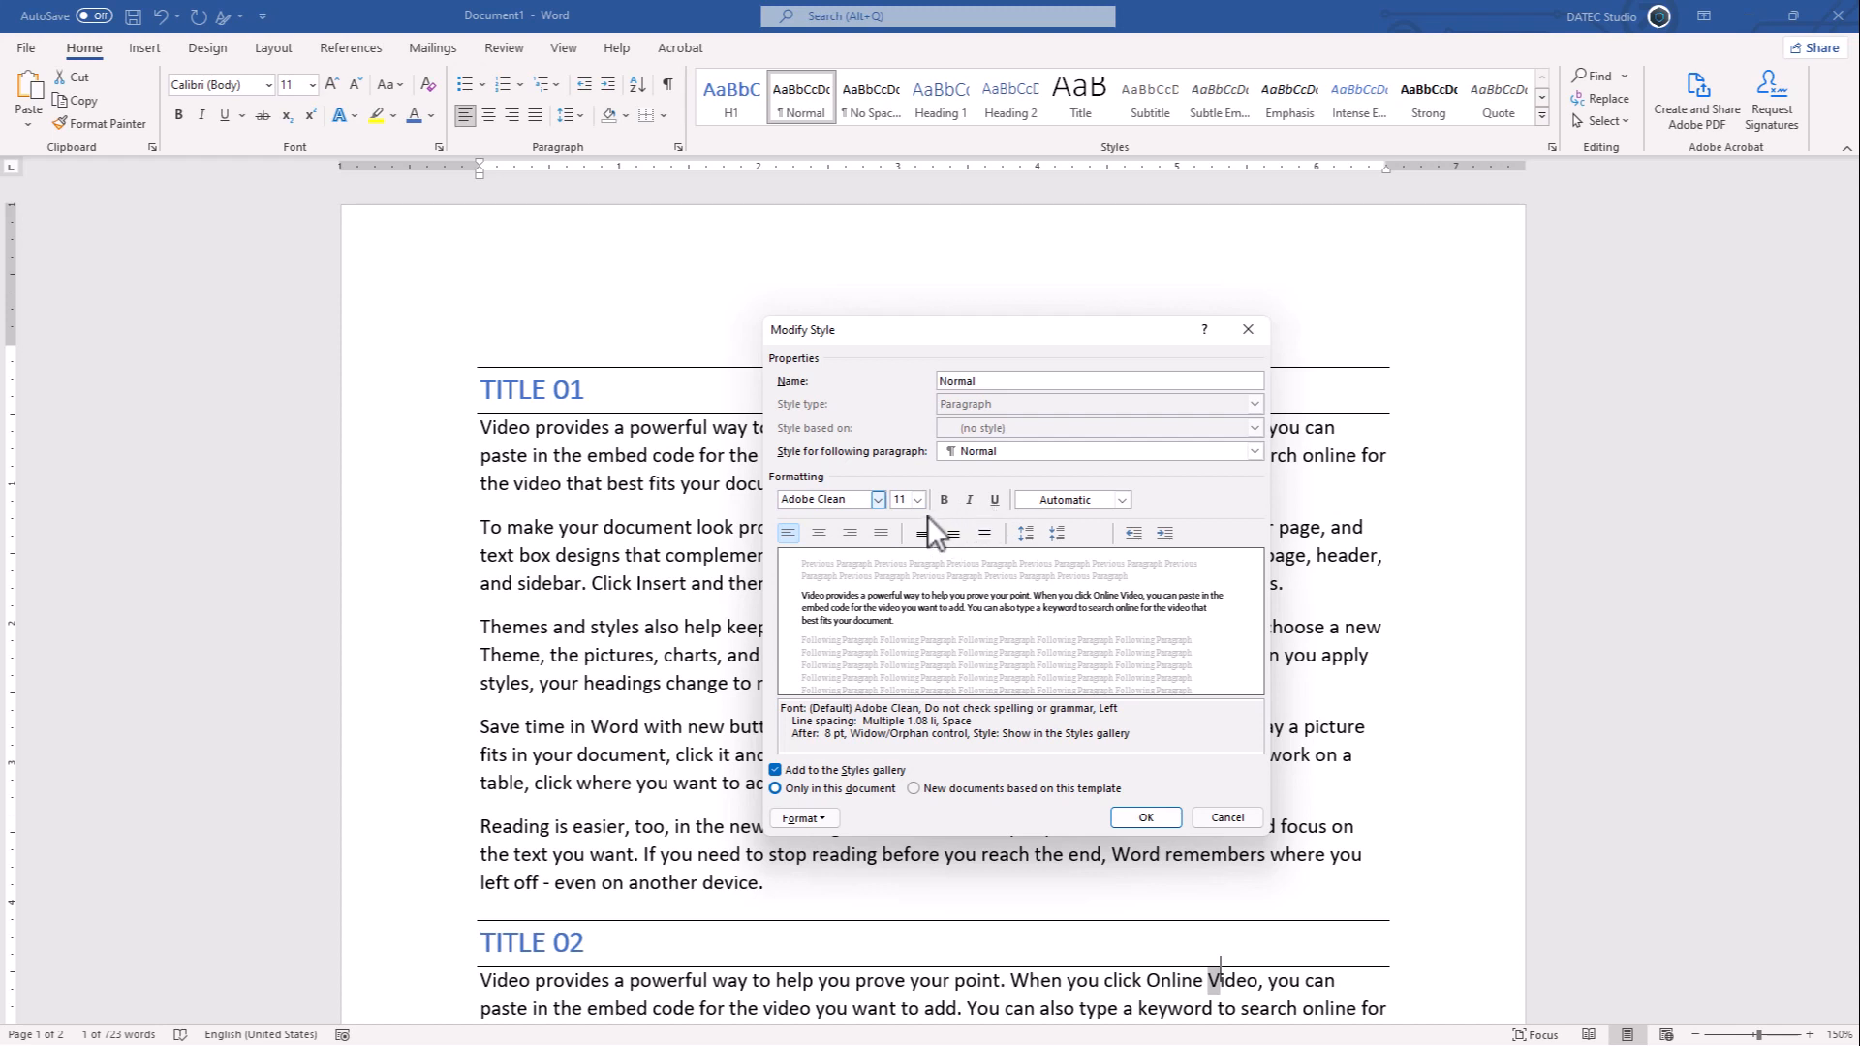
{"action": "left_click", "coordinate": [918, 508]}
{"action": "left_click", "coordinate": [903, 566]}
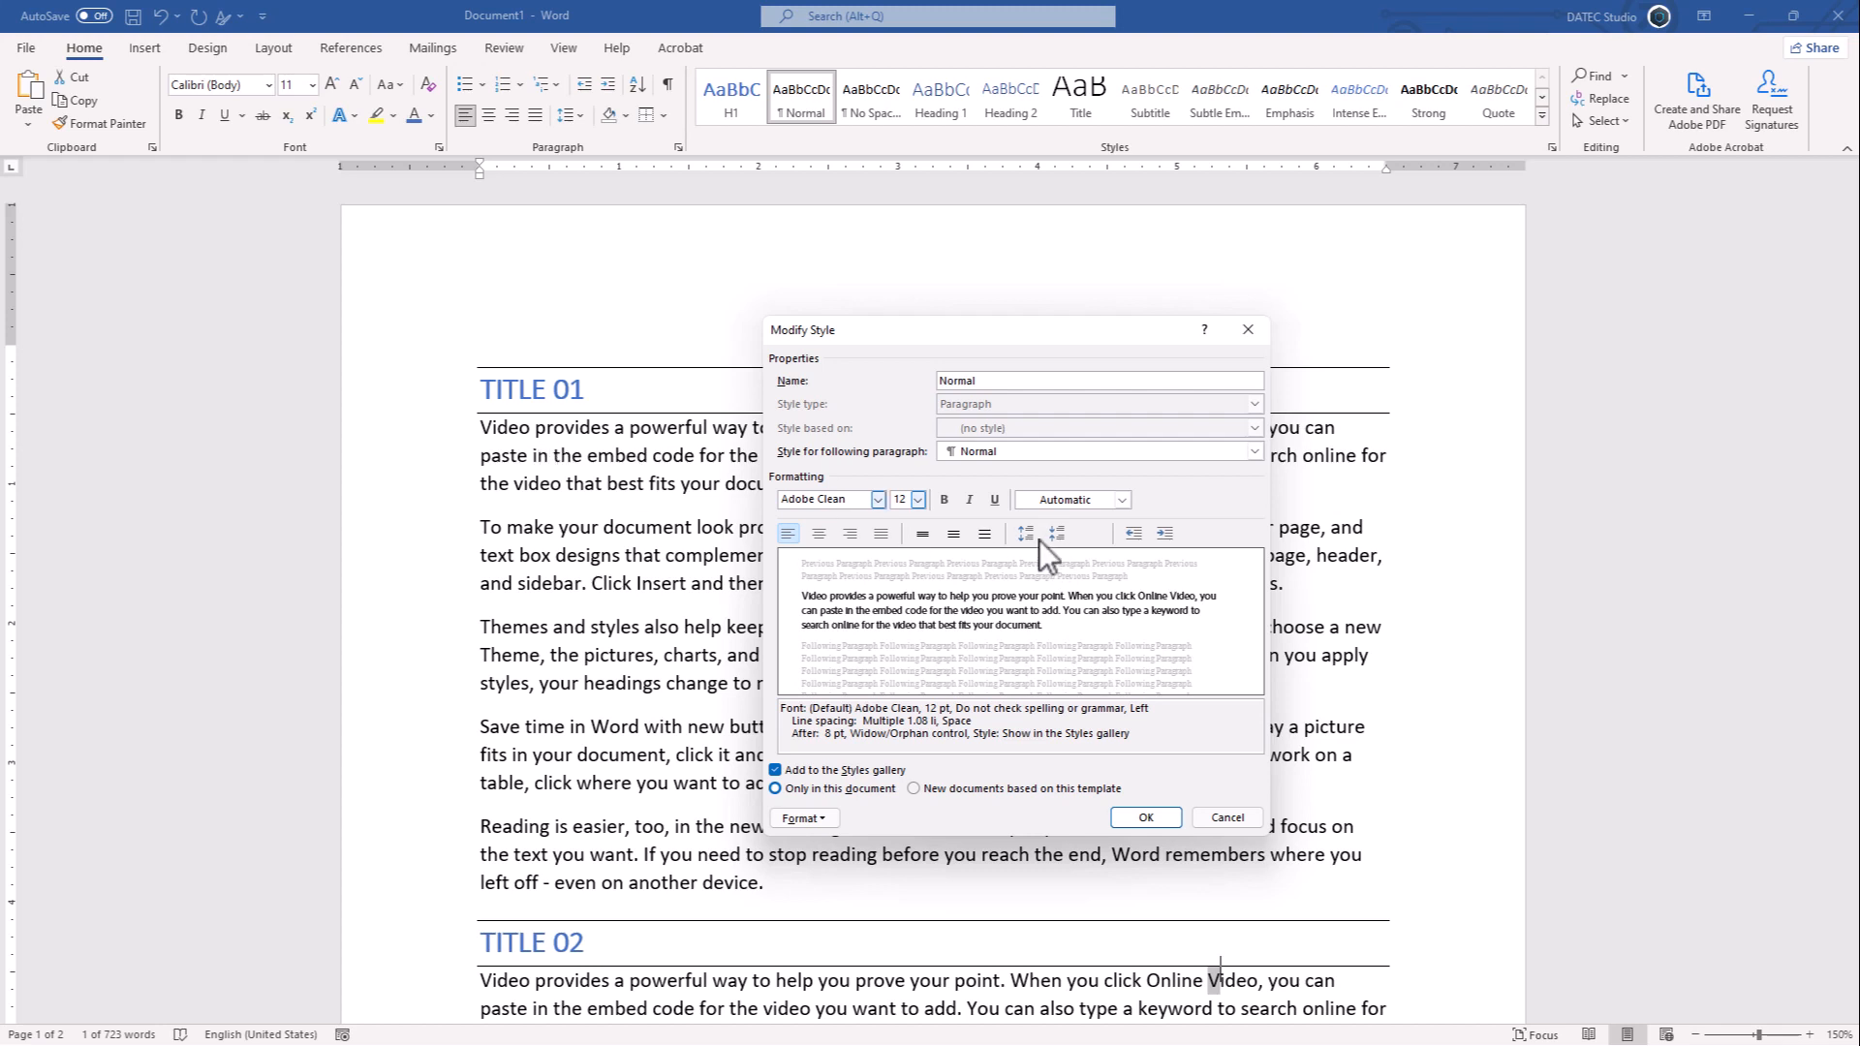
- Set the Normal style's paragraph spacing to 12 pt before and 12 pt after, and save the style
{"action": "left_click", "coordinate": [810, 819]}
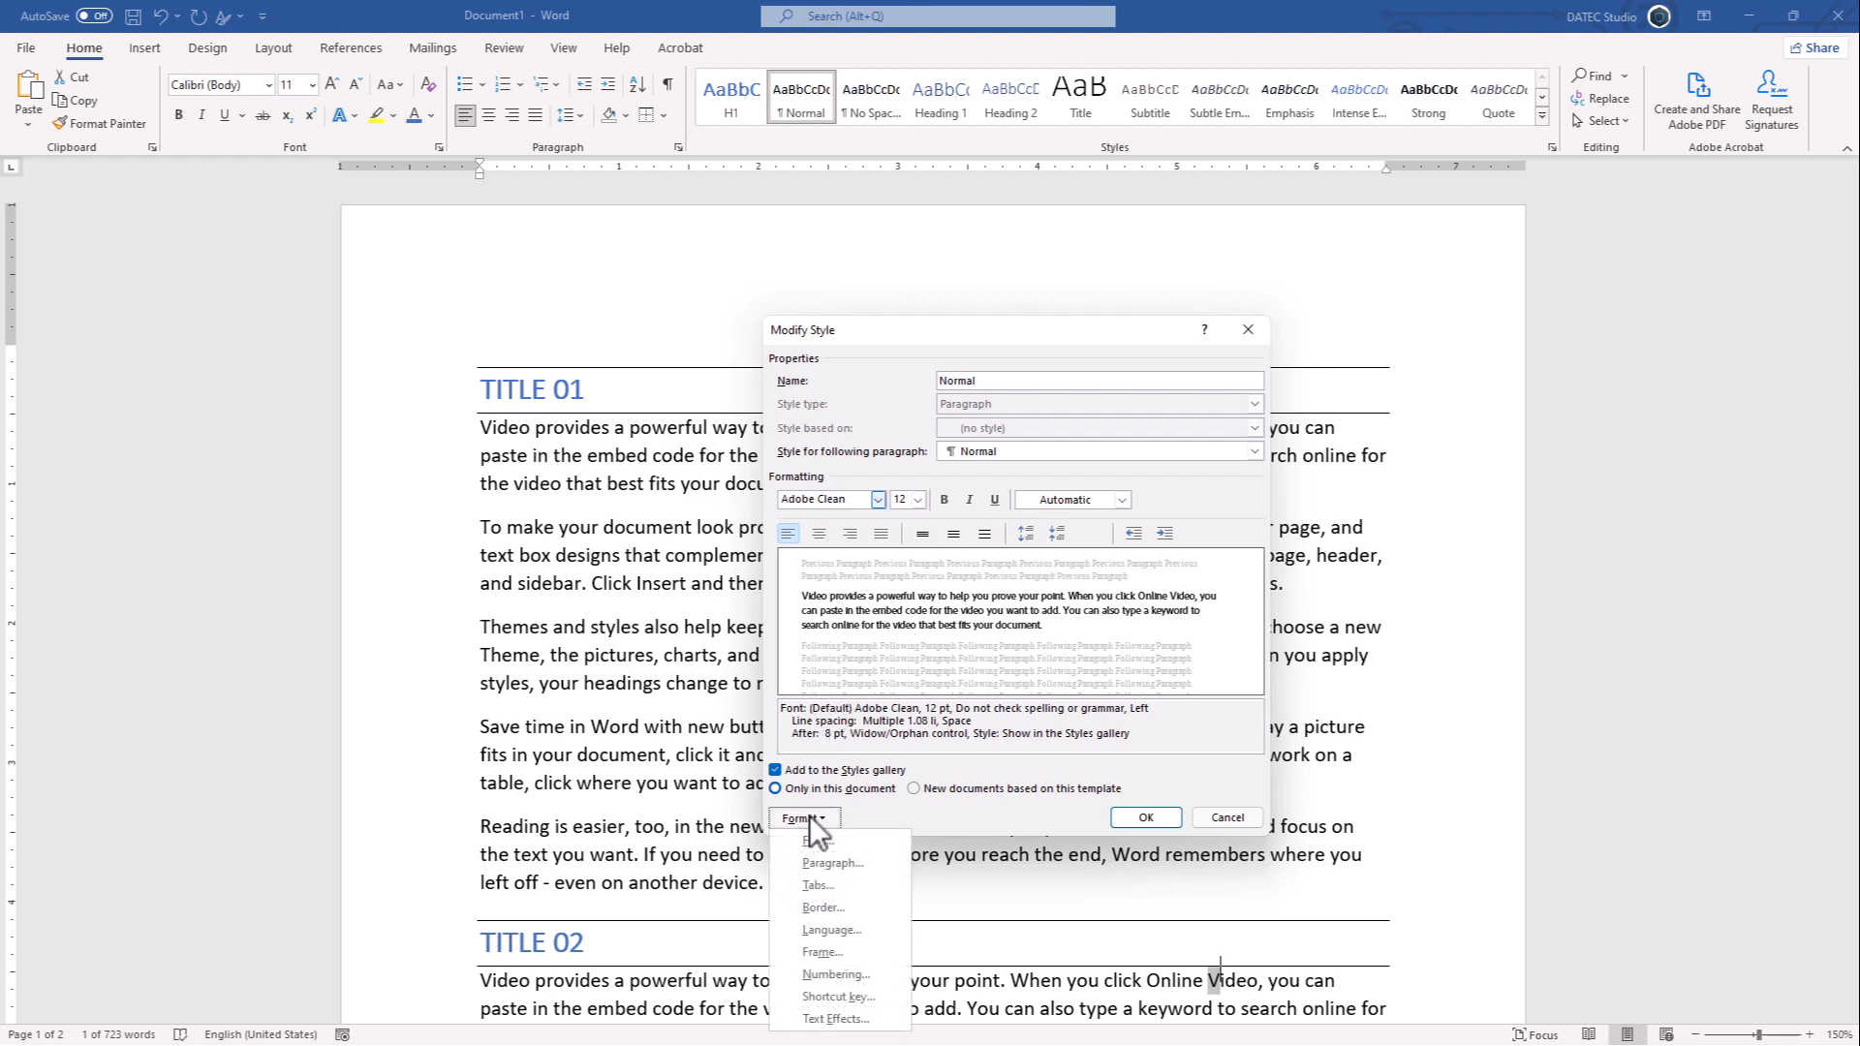
{"action": "left_click", "coordinate": [824, 860]}
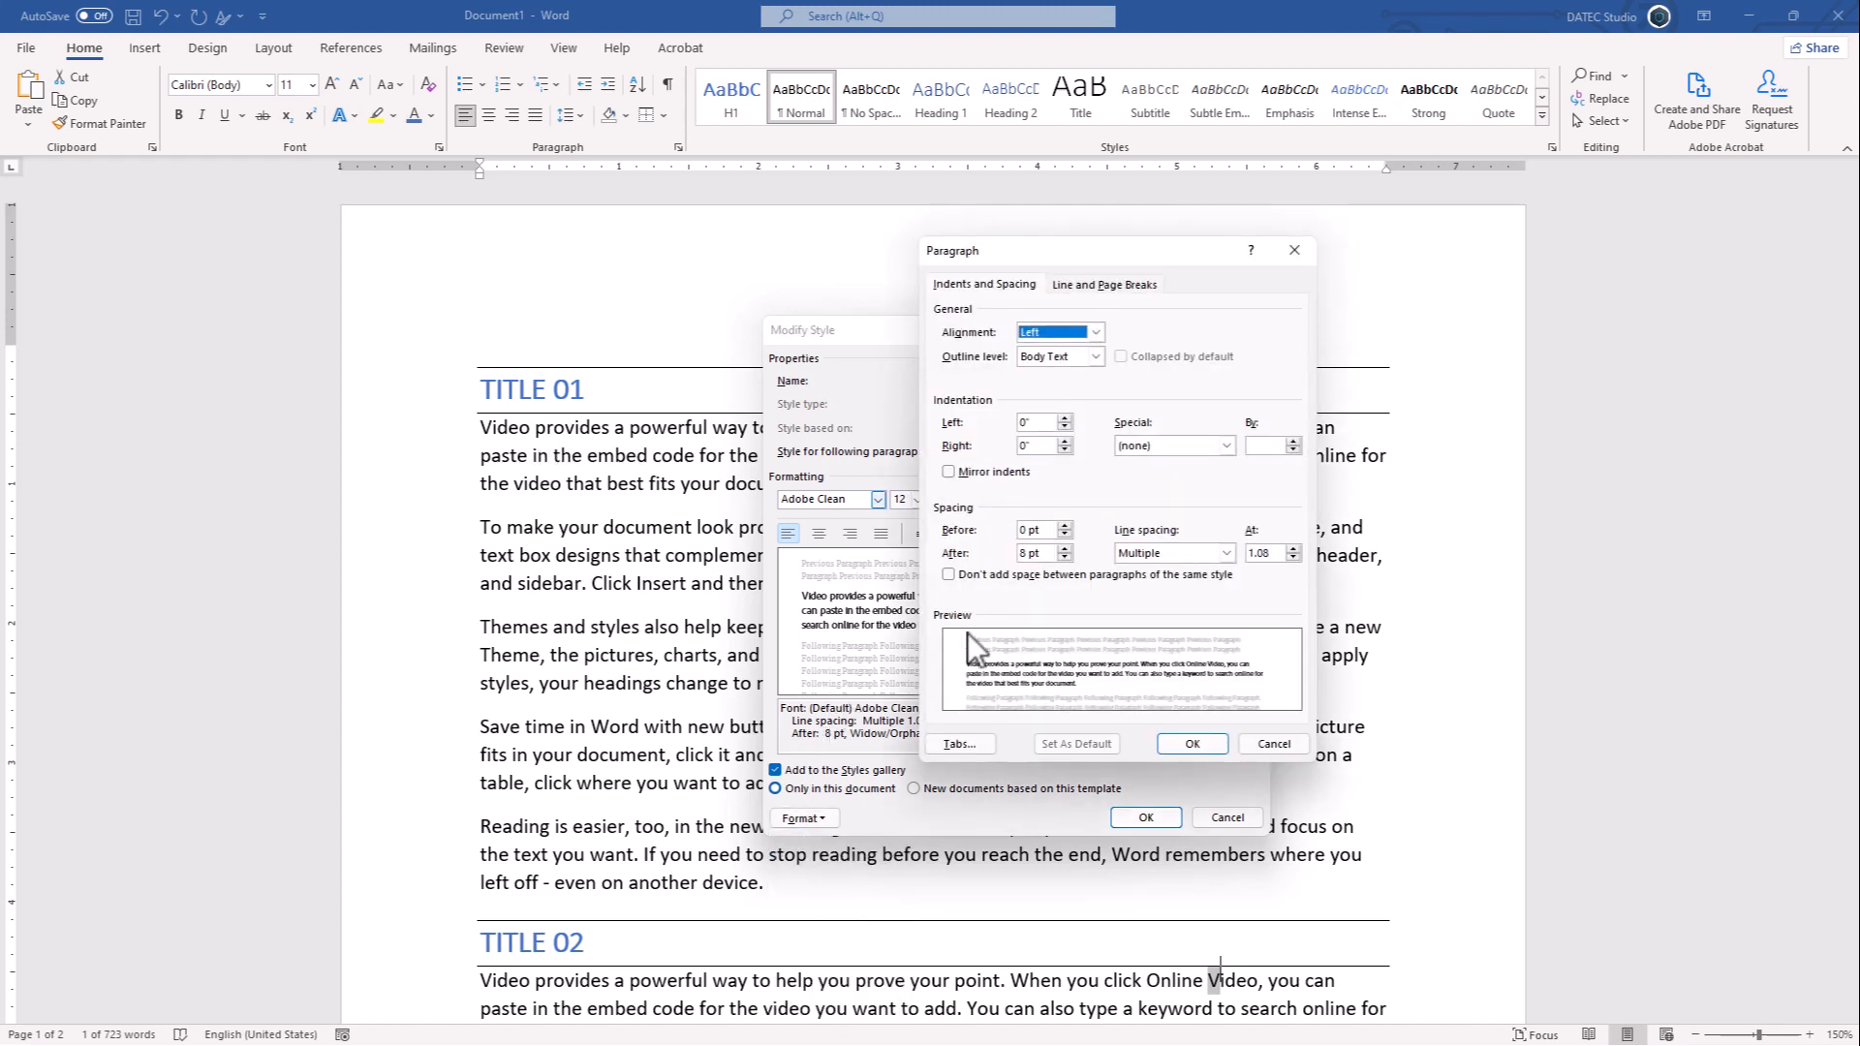
{"action": "left_click", "coordinate": [1066, 526]}
{"action": "left_click", "coordinate": [1065, 526]}
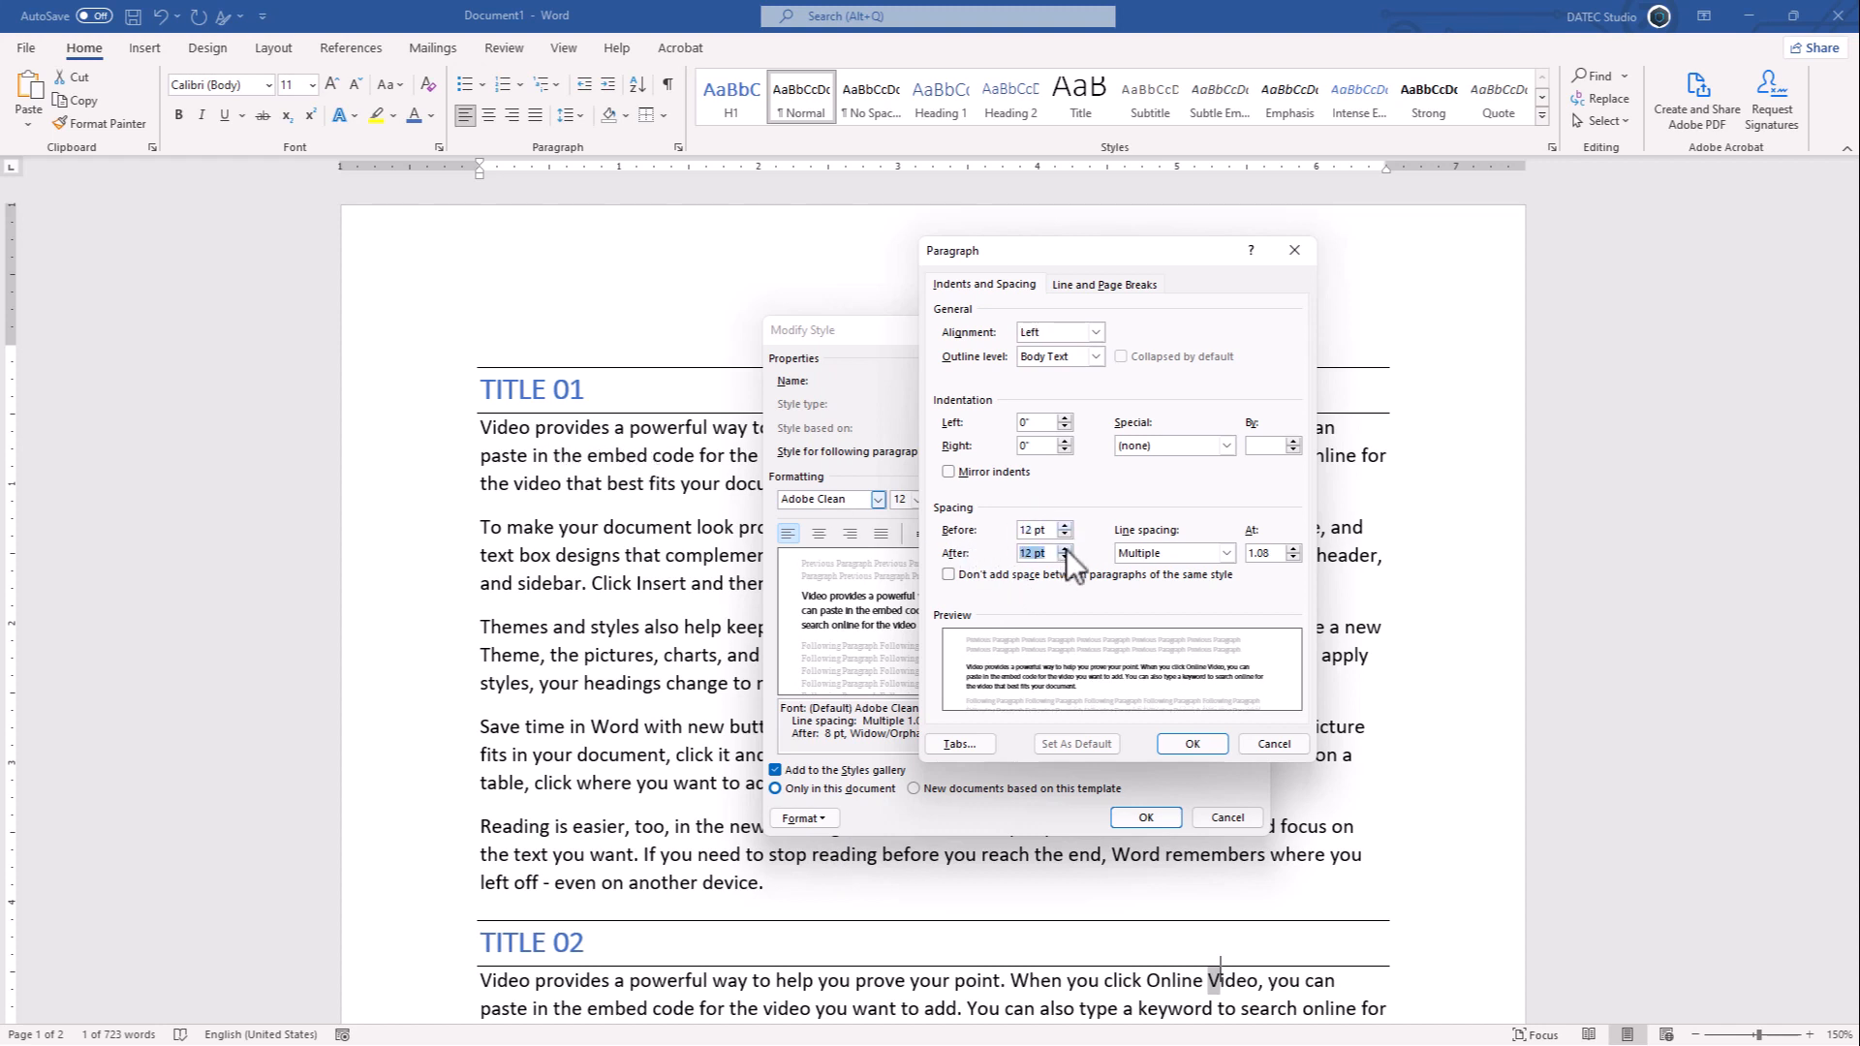
{"action": "left_click", "coordinate": [1066, 548]}
{"action": "left_click", "coordinate": [1190, 742]}
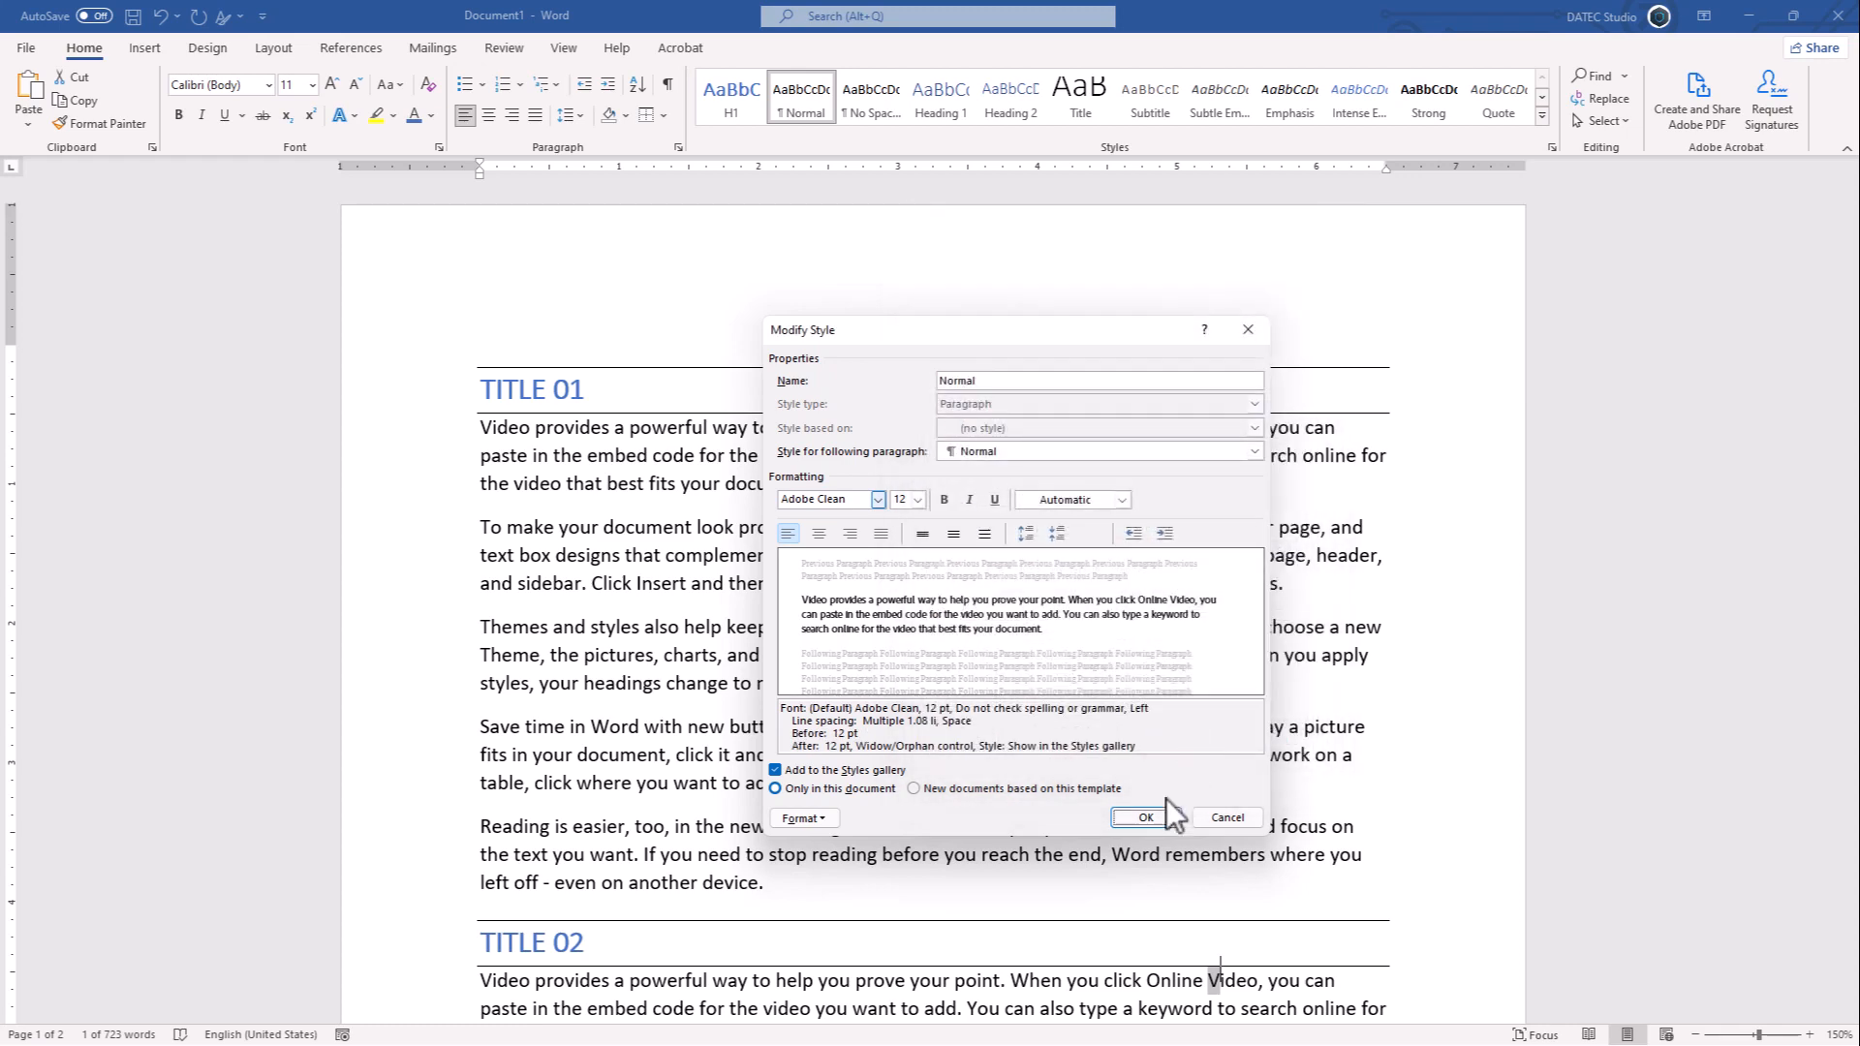
{"action": "left_click", "coordinate": [1146, 817]}
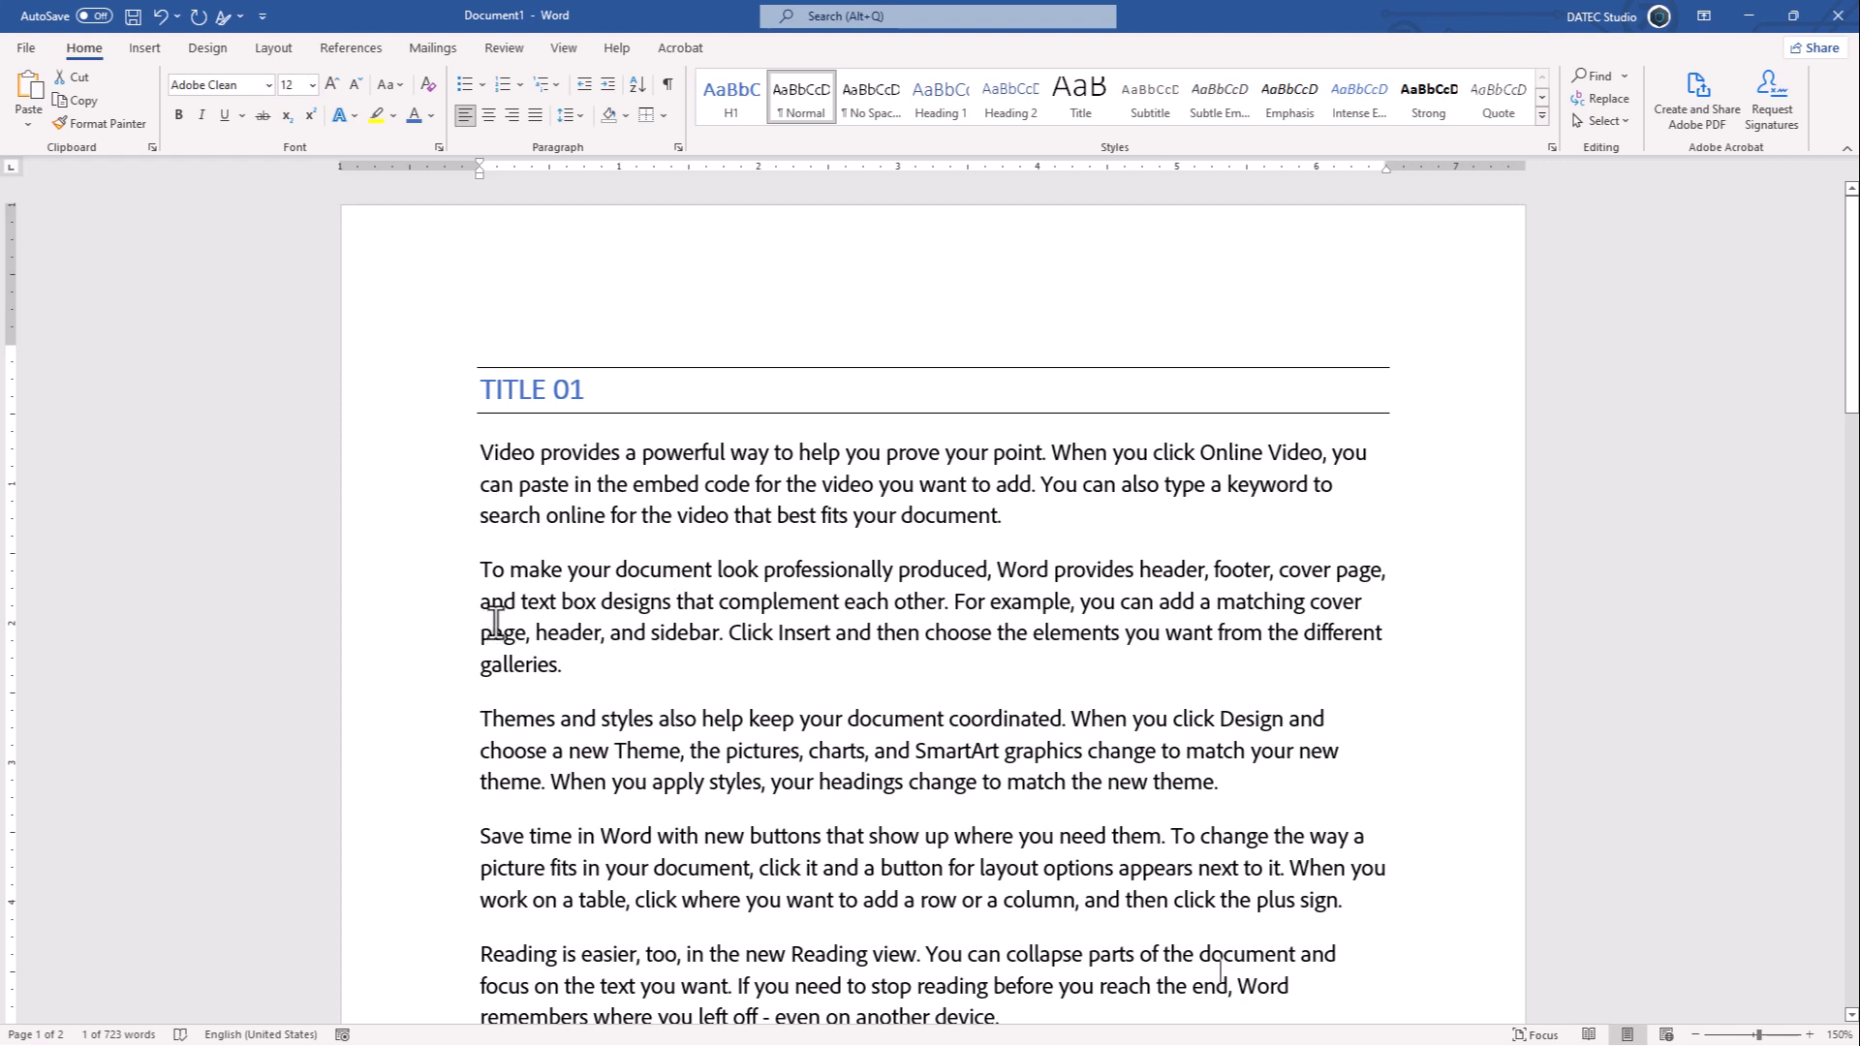
- Select all Normal-style text, justify it and give it a 0.5" first-line indent
{"action": "right_click", "coordinate": [810, 104]}
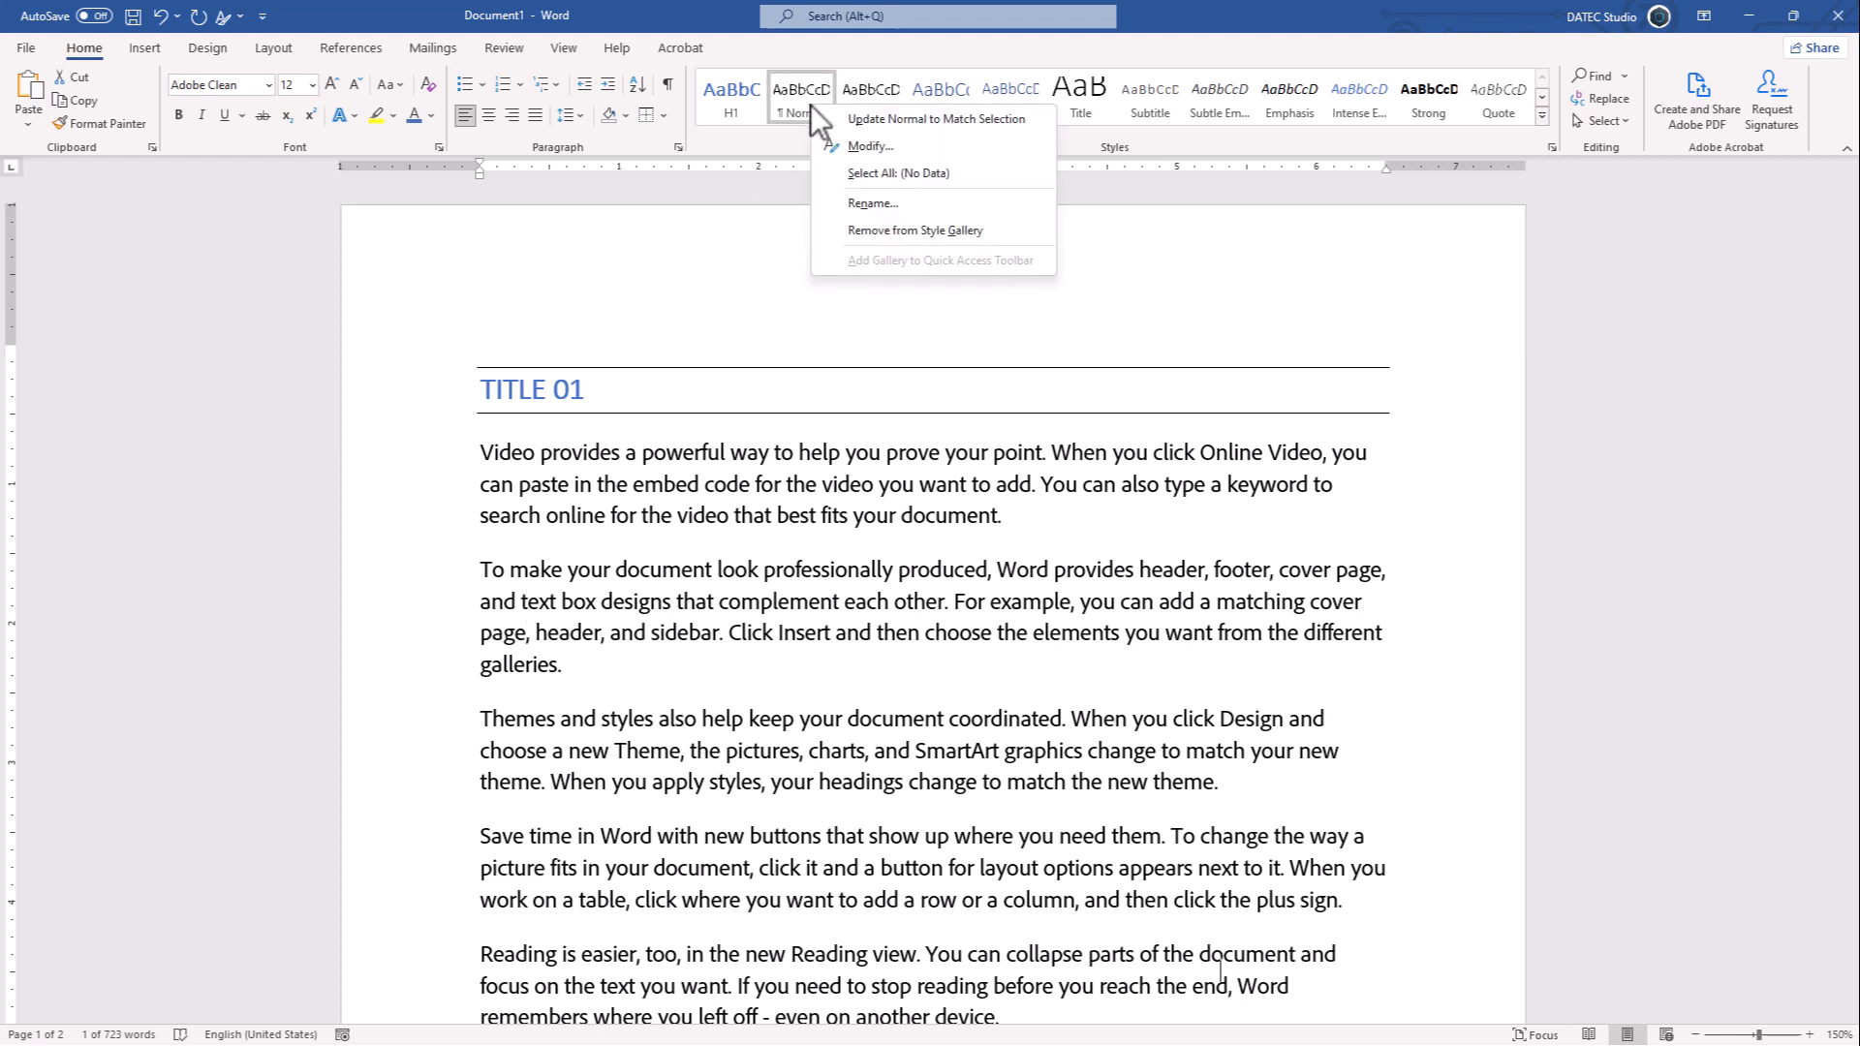
{"action": "left_click", "coordinate": [858, 173]}
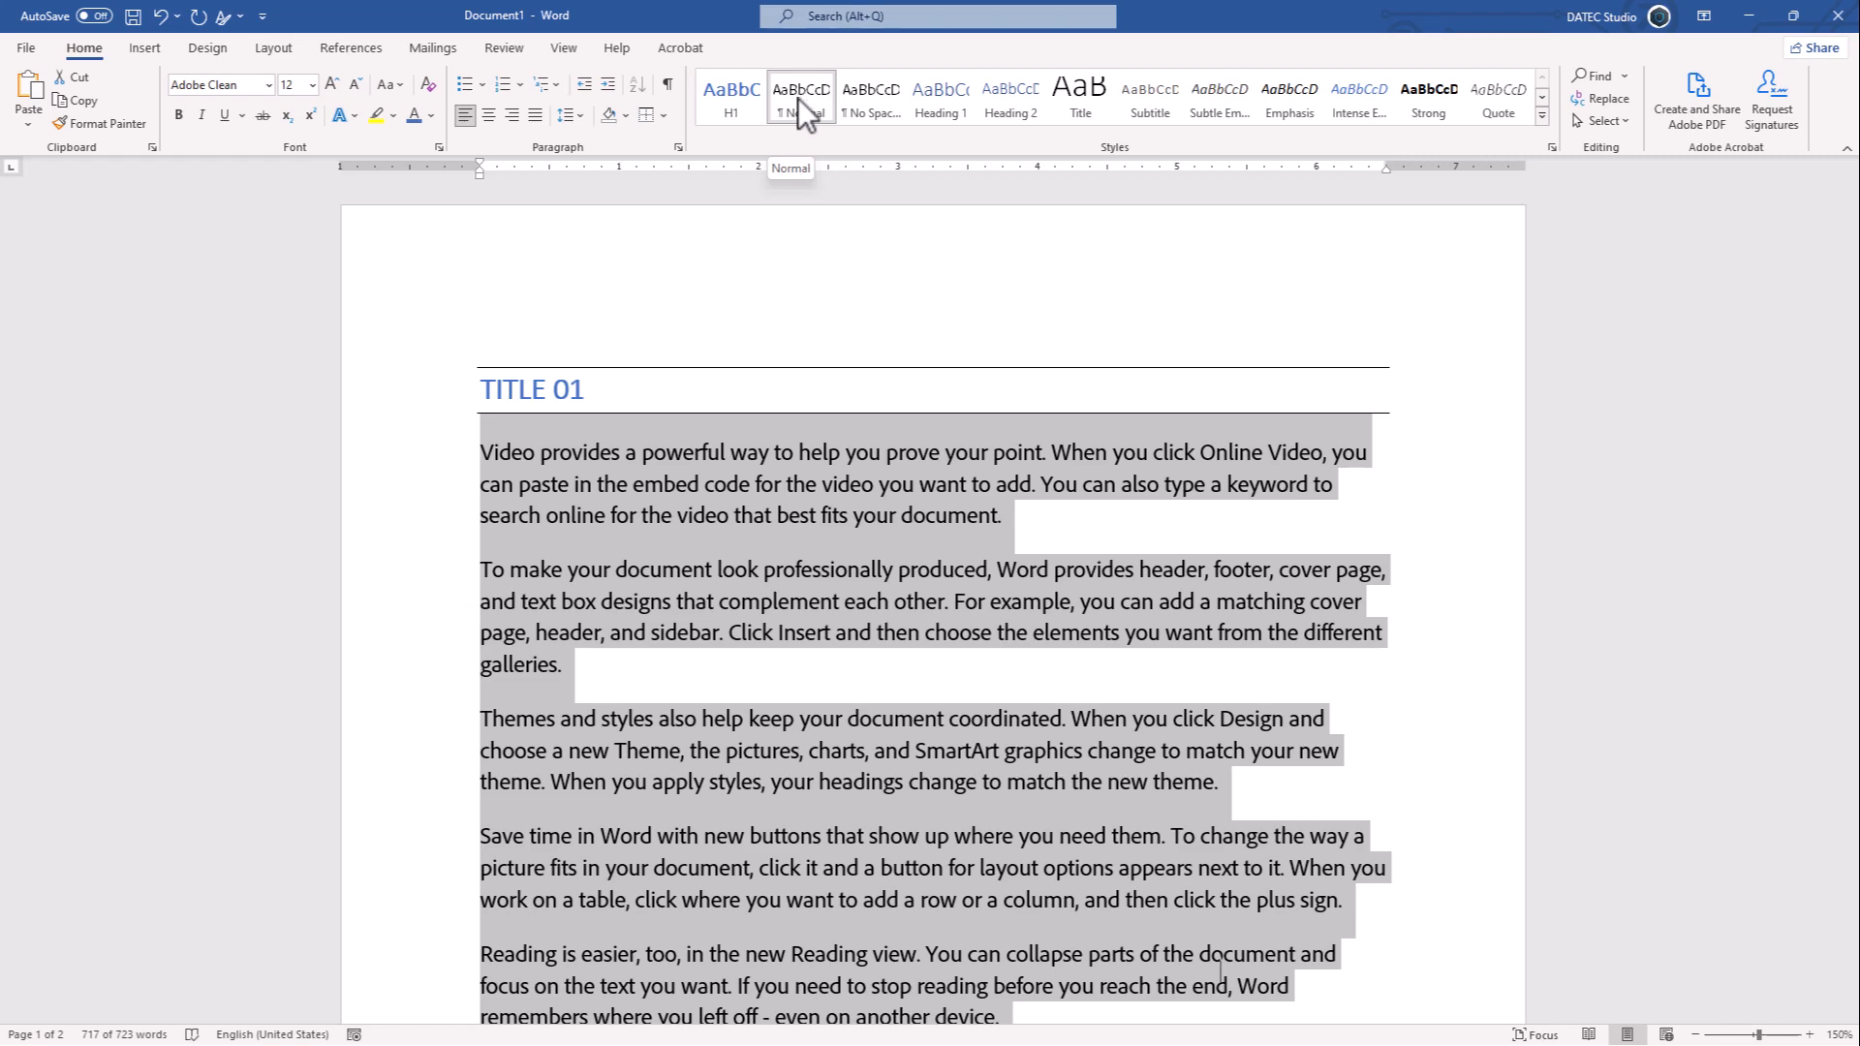
{"action": "left_click", "coordinate": [534, 116]}
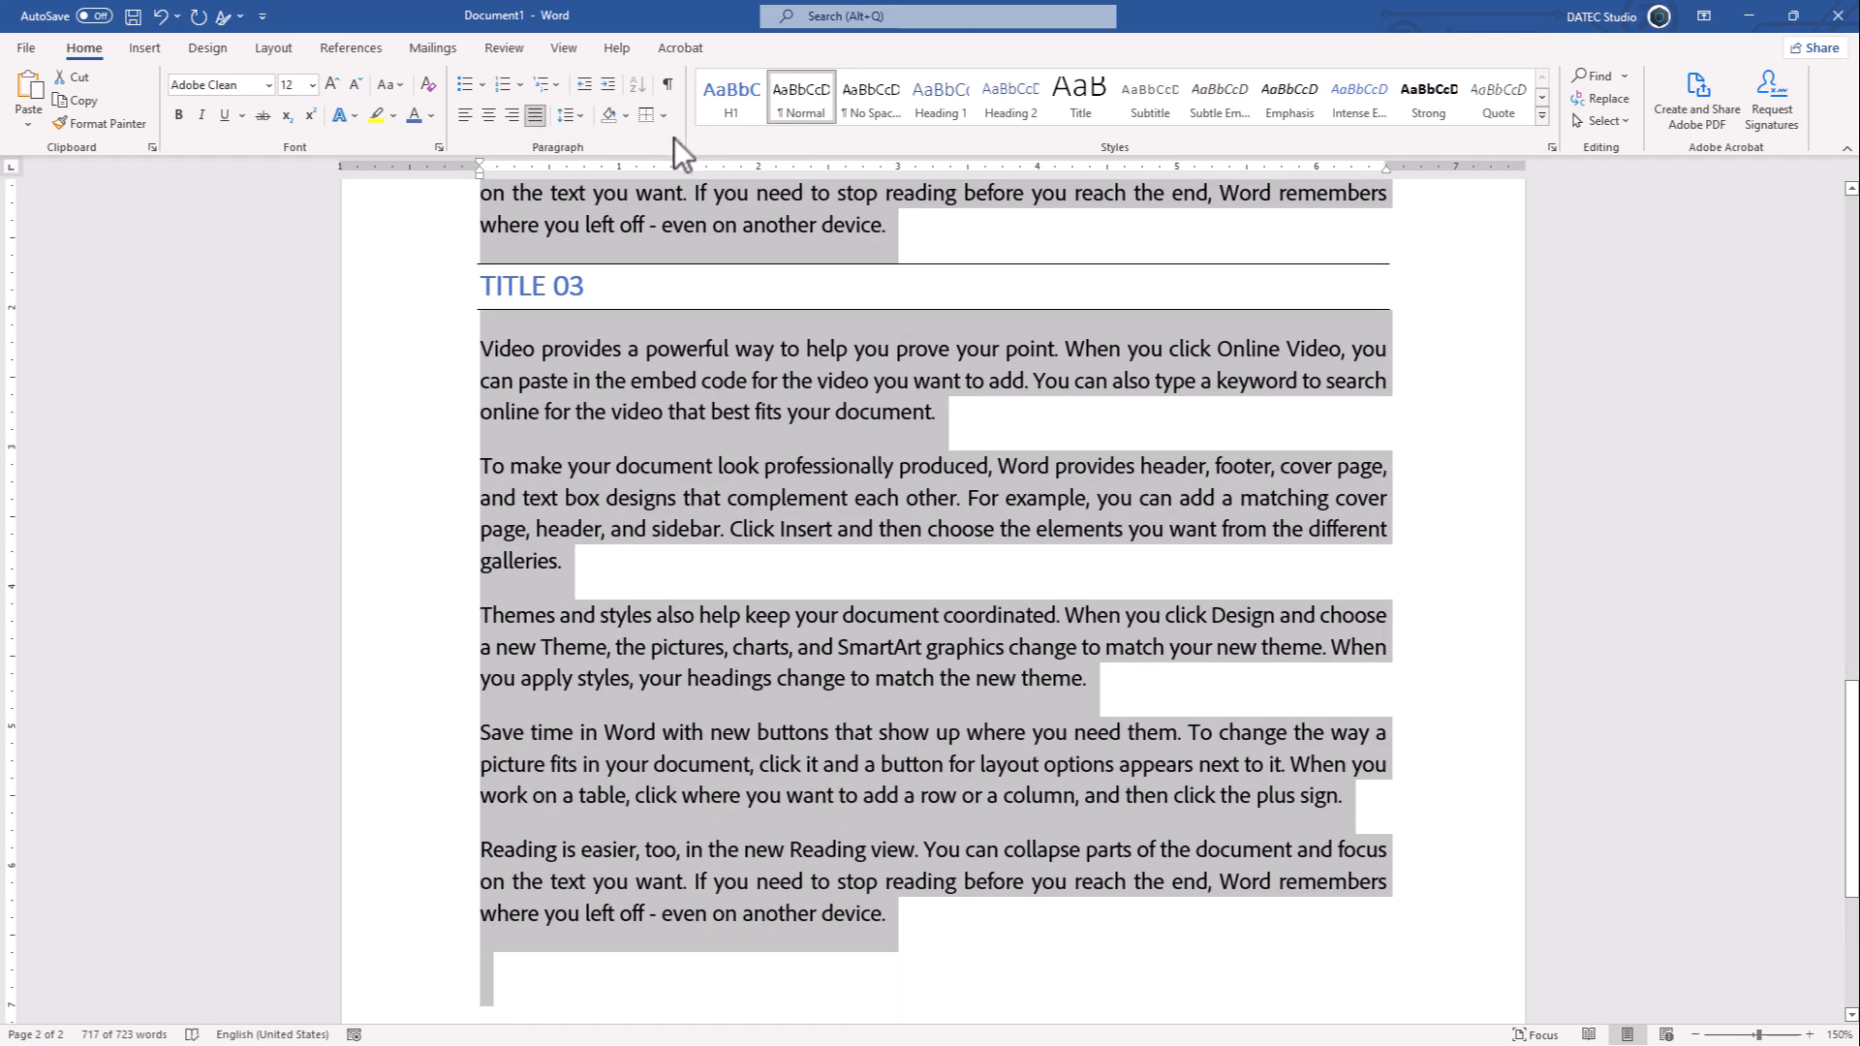
{"action": "left_click", "coordinate": [677, 146]}
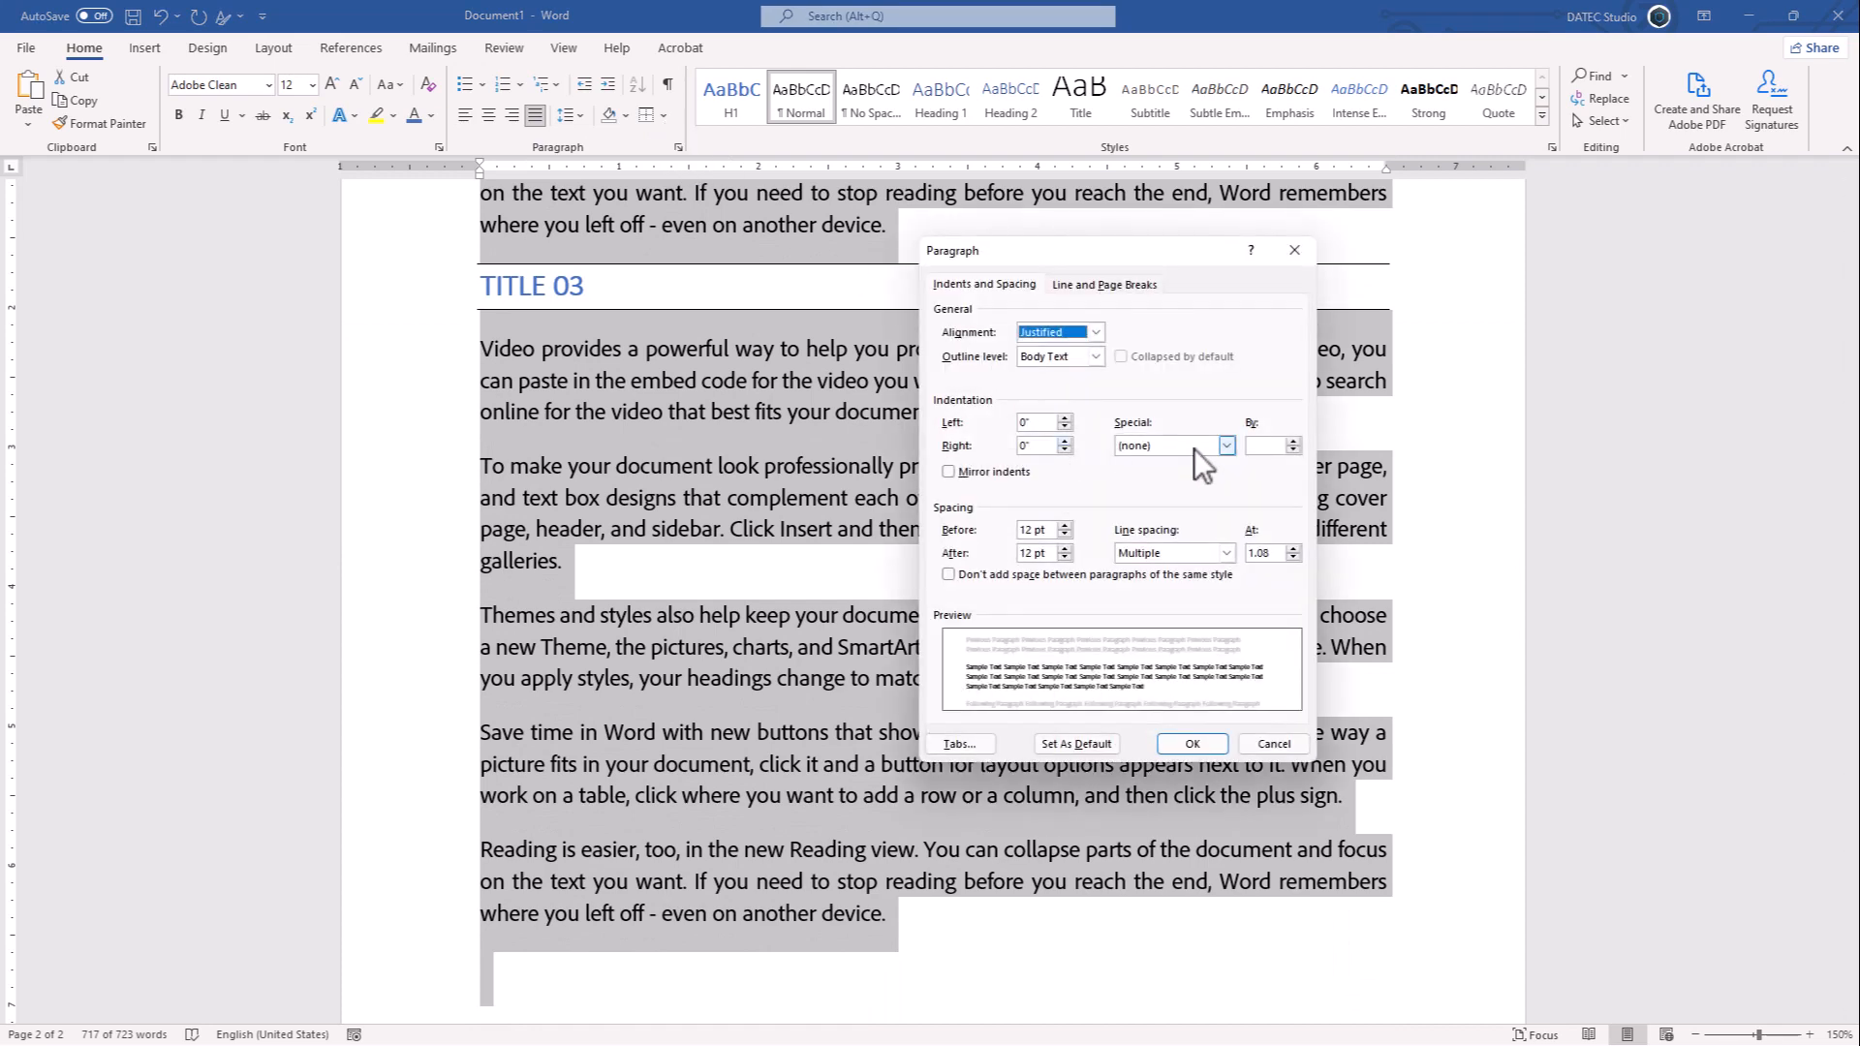
{"action": "left_click", "coordinate": [1194, 447]}
{"action": "left_click", "coordinate": [1149, 474]}
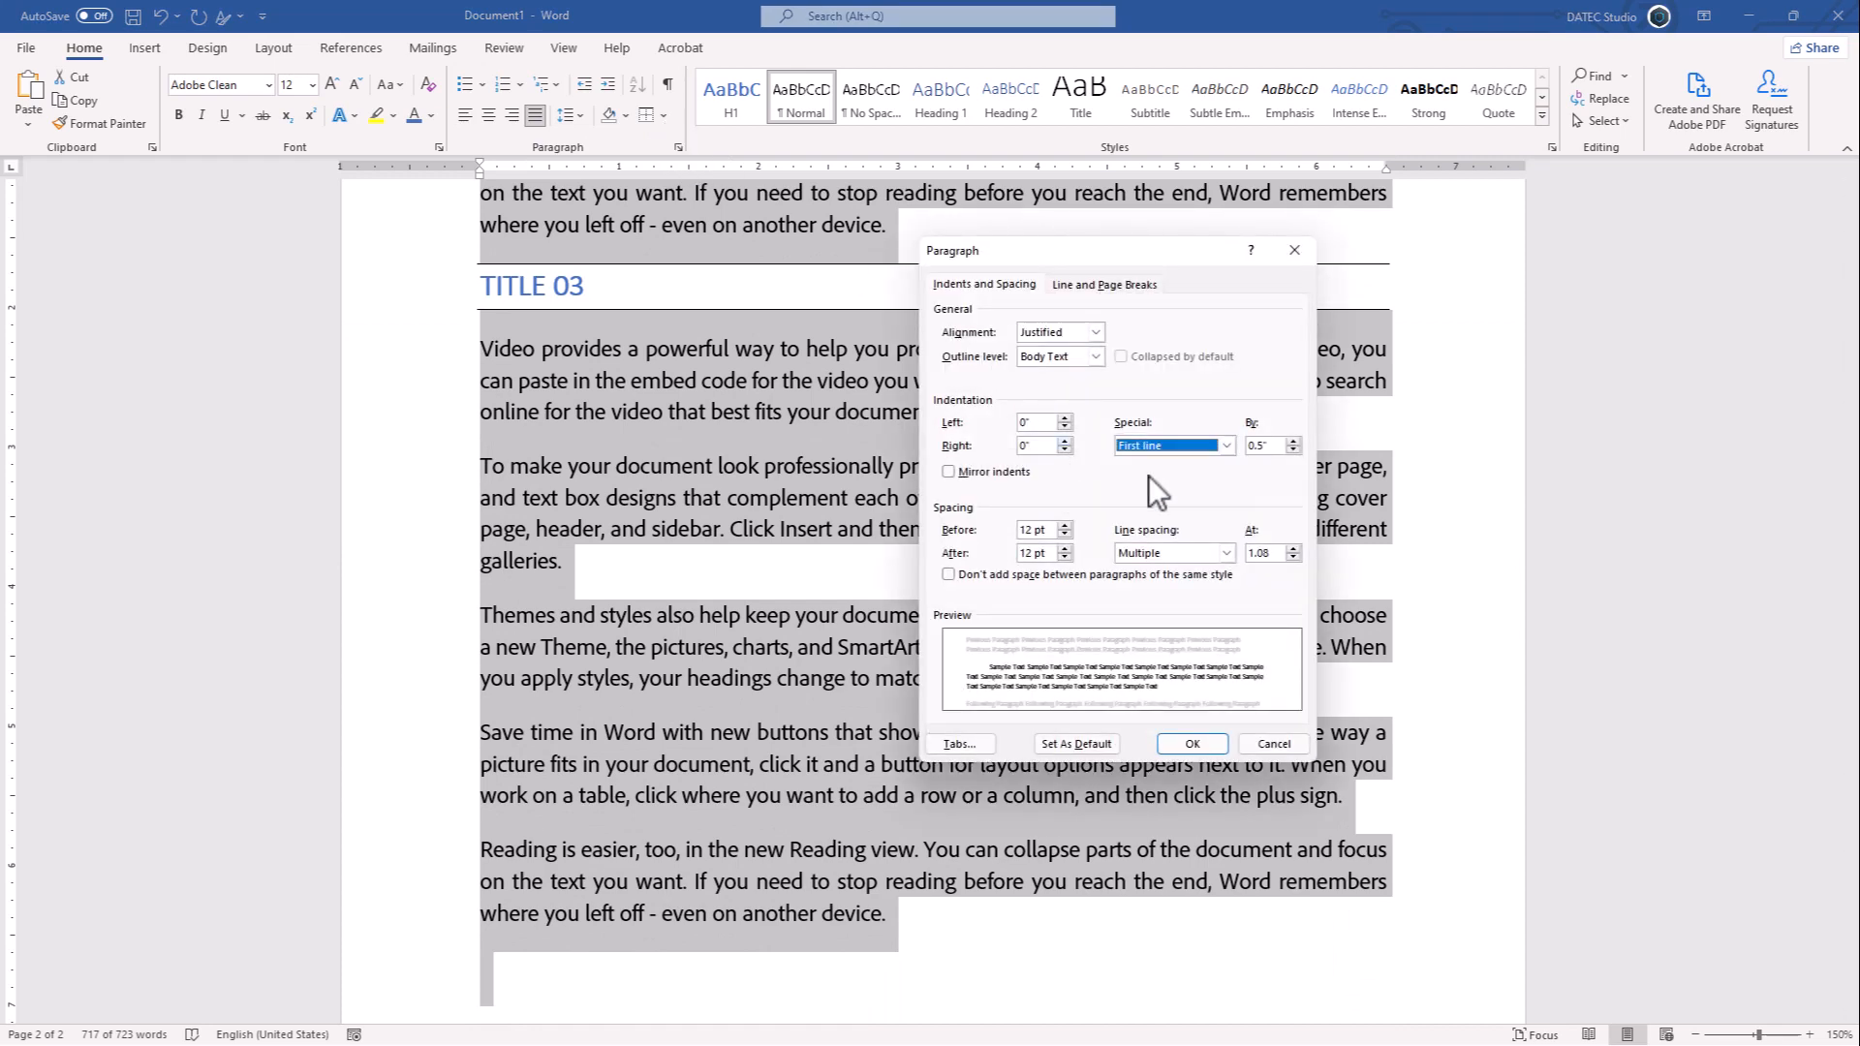
{"action": "left_click", "coordinate": [1193, 741]}
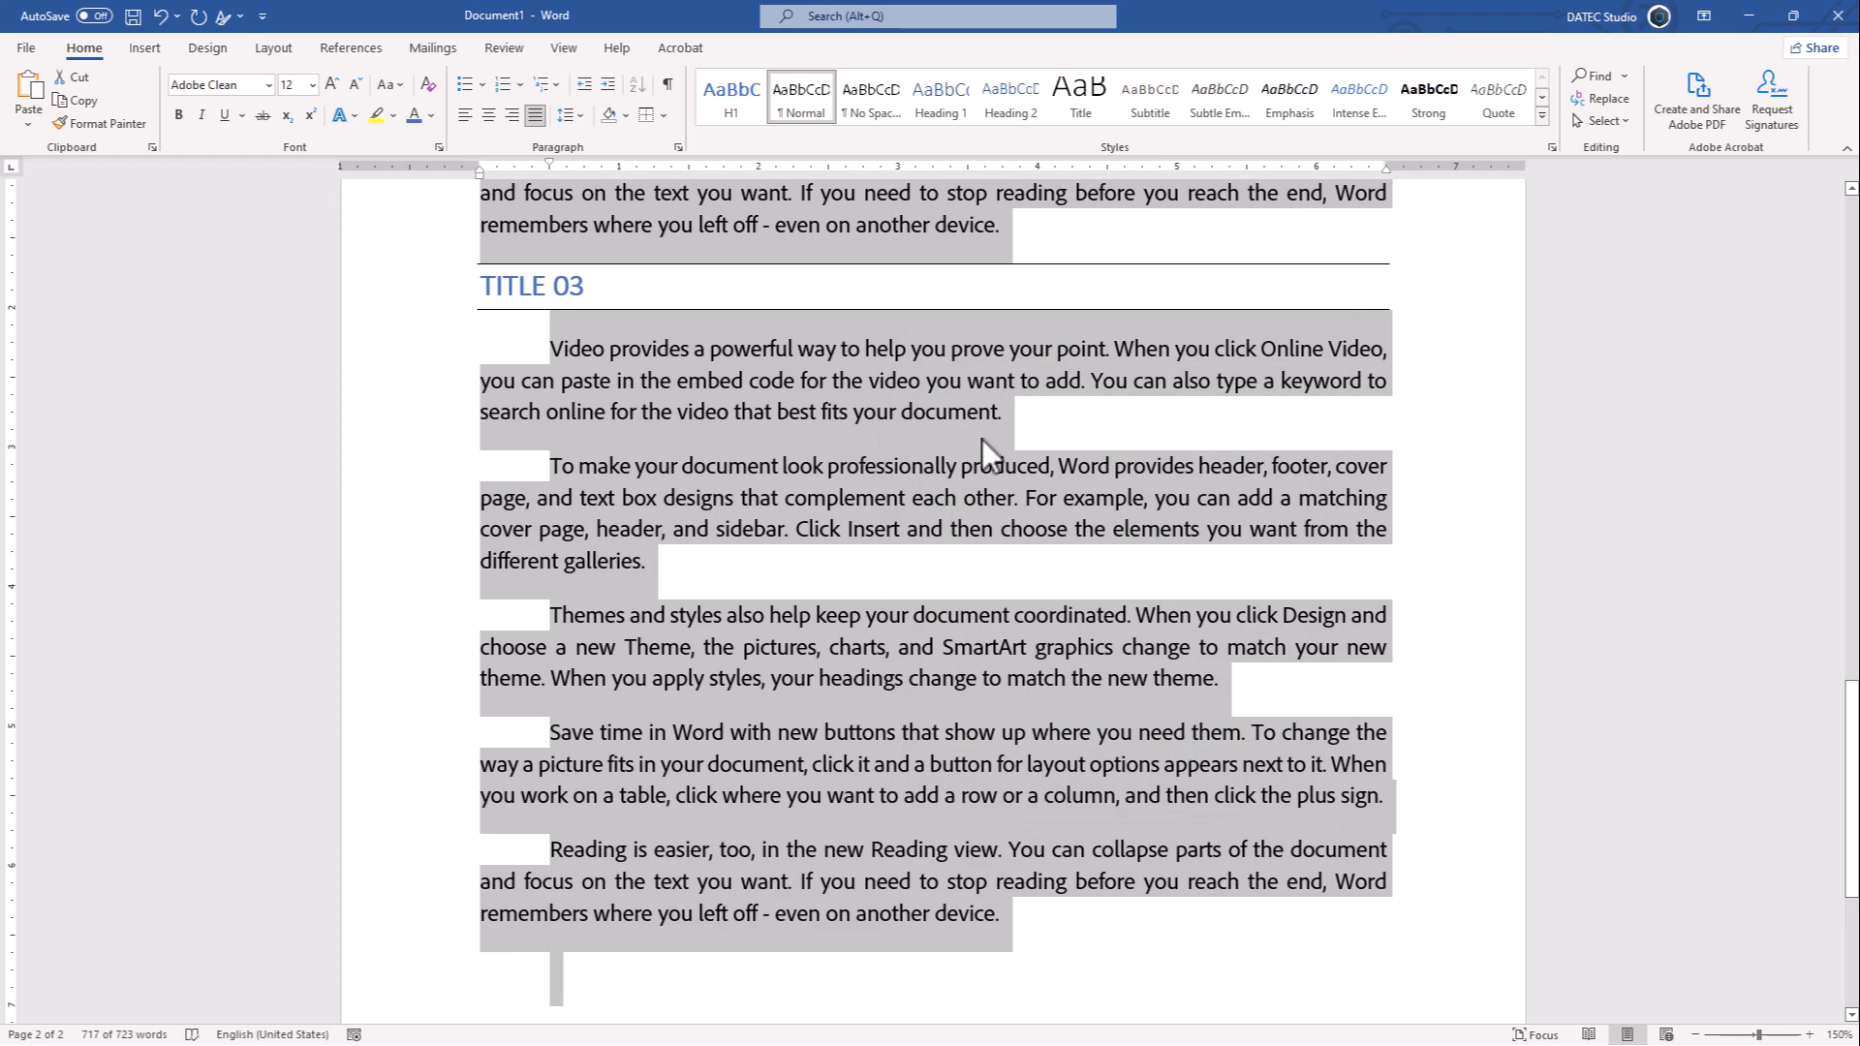
- Update the Normal style to match the selected formatting
{"action": "right_click", "coordinate": [800, 105]}
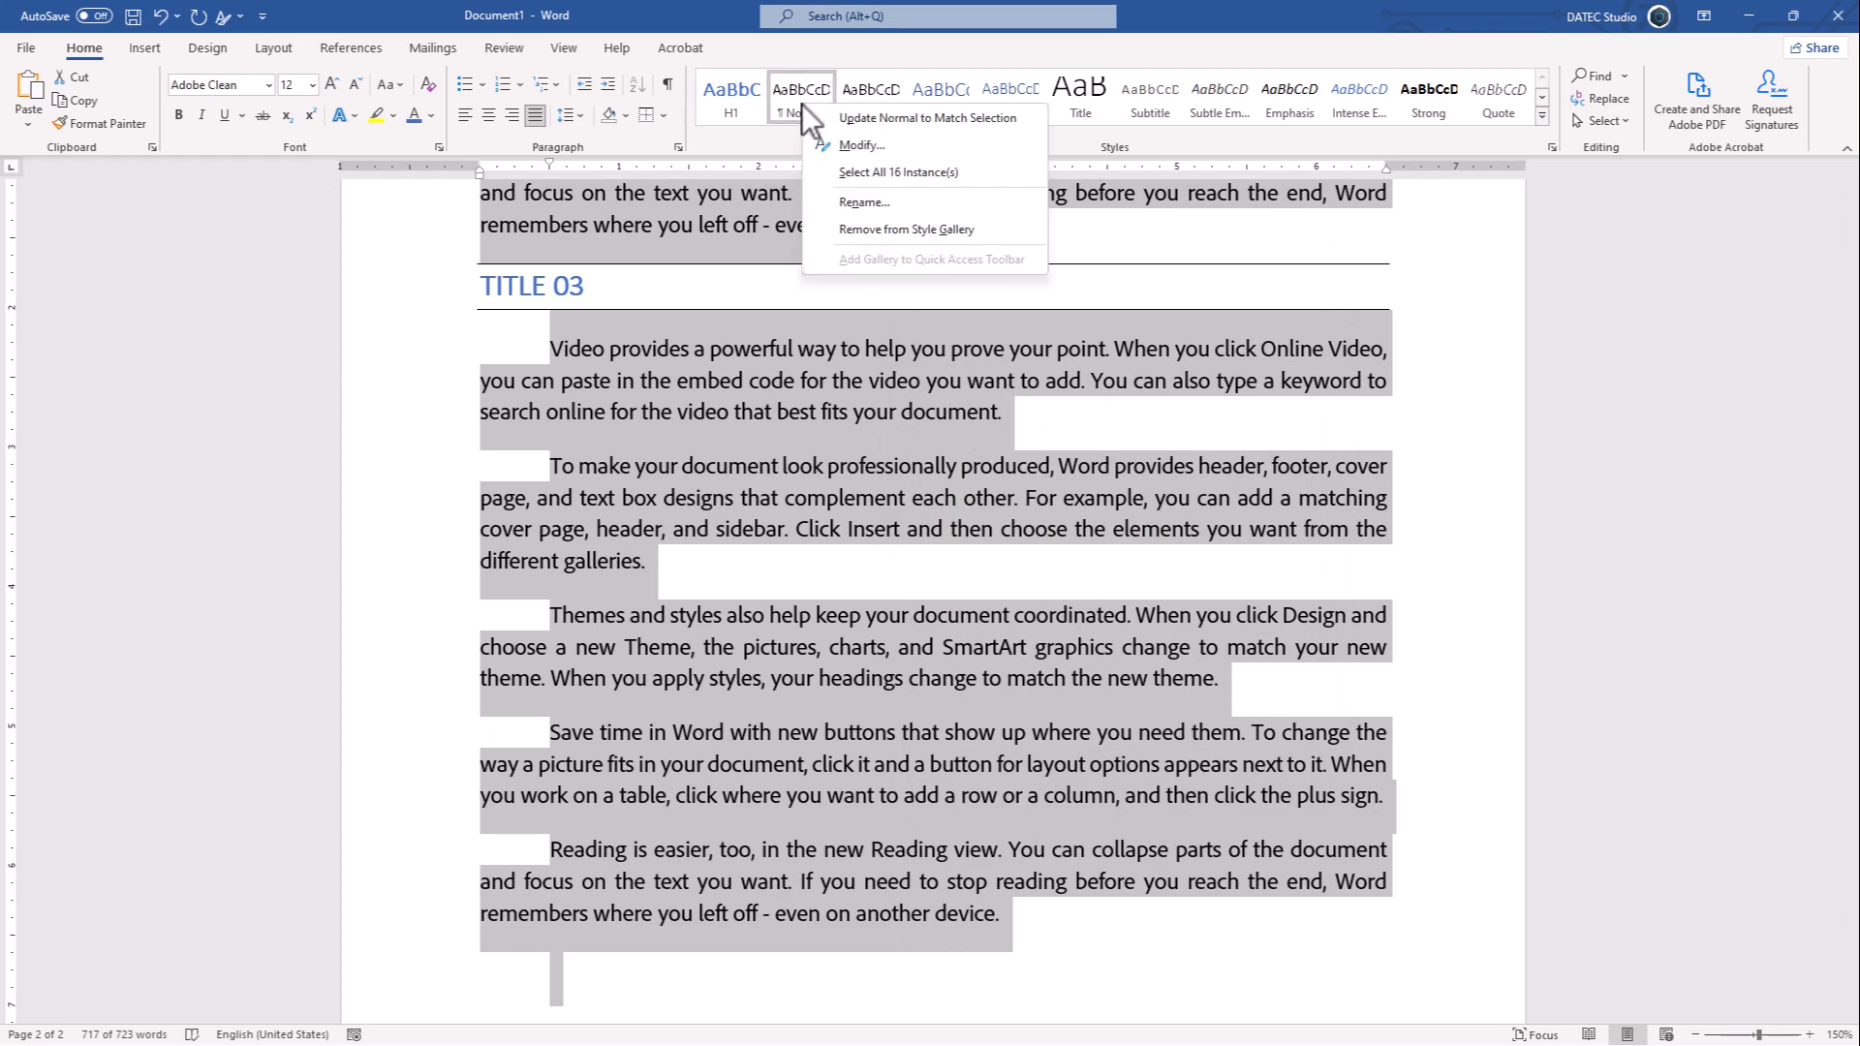
{"action": "left_click", "coordinate": [858, 116]}
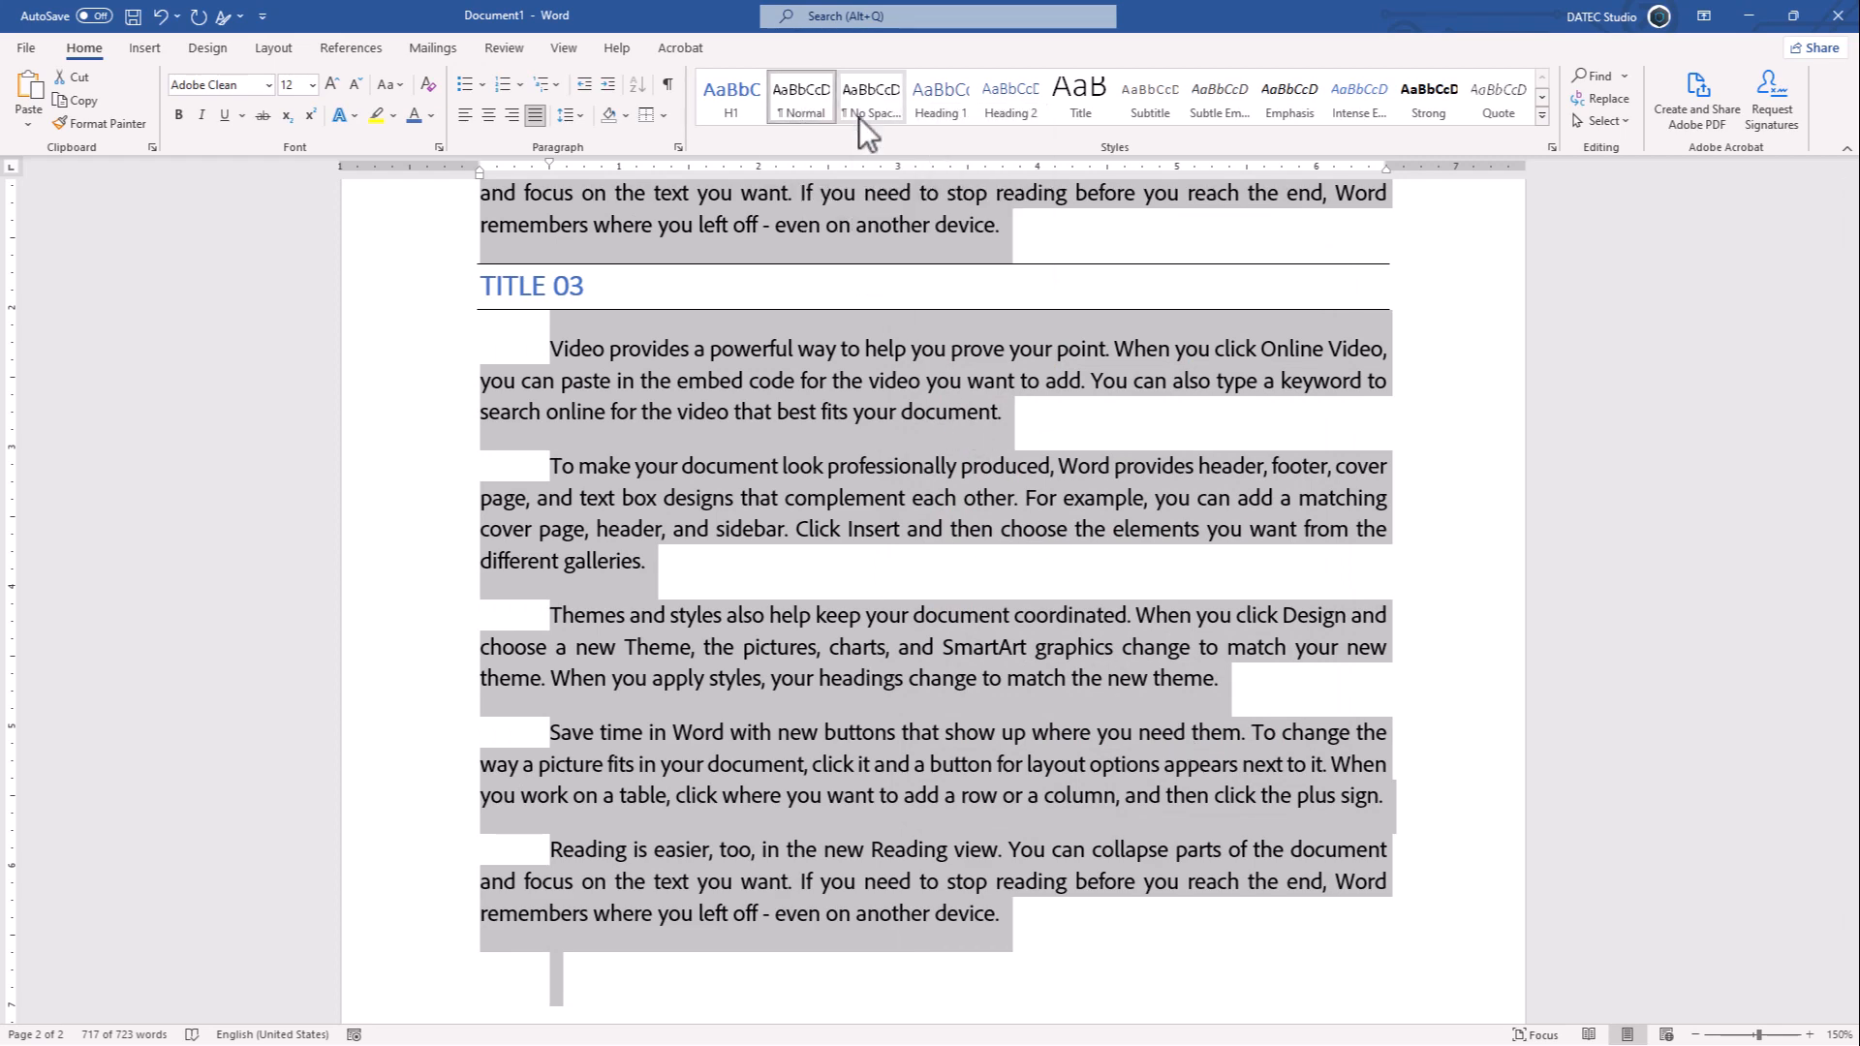
- Modify the H1 style's font to use small caps
{"action": "scroll", "coordinate": [653, 446], "scroll_direction": "up", "scroll_amount": 10}
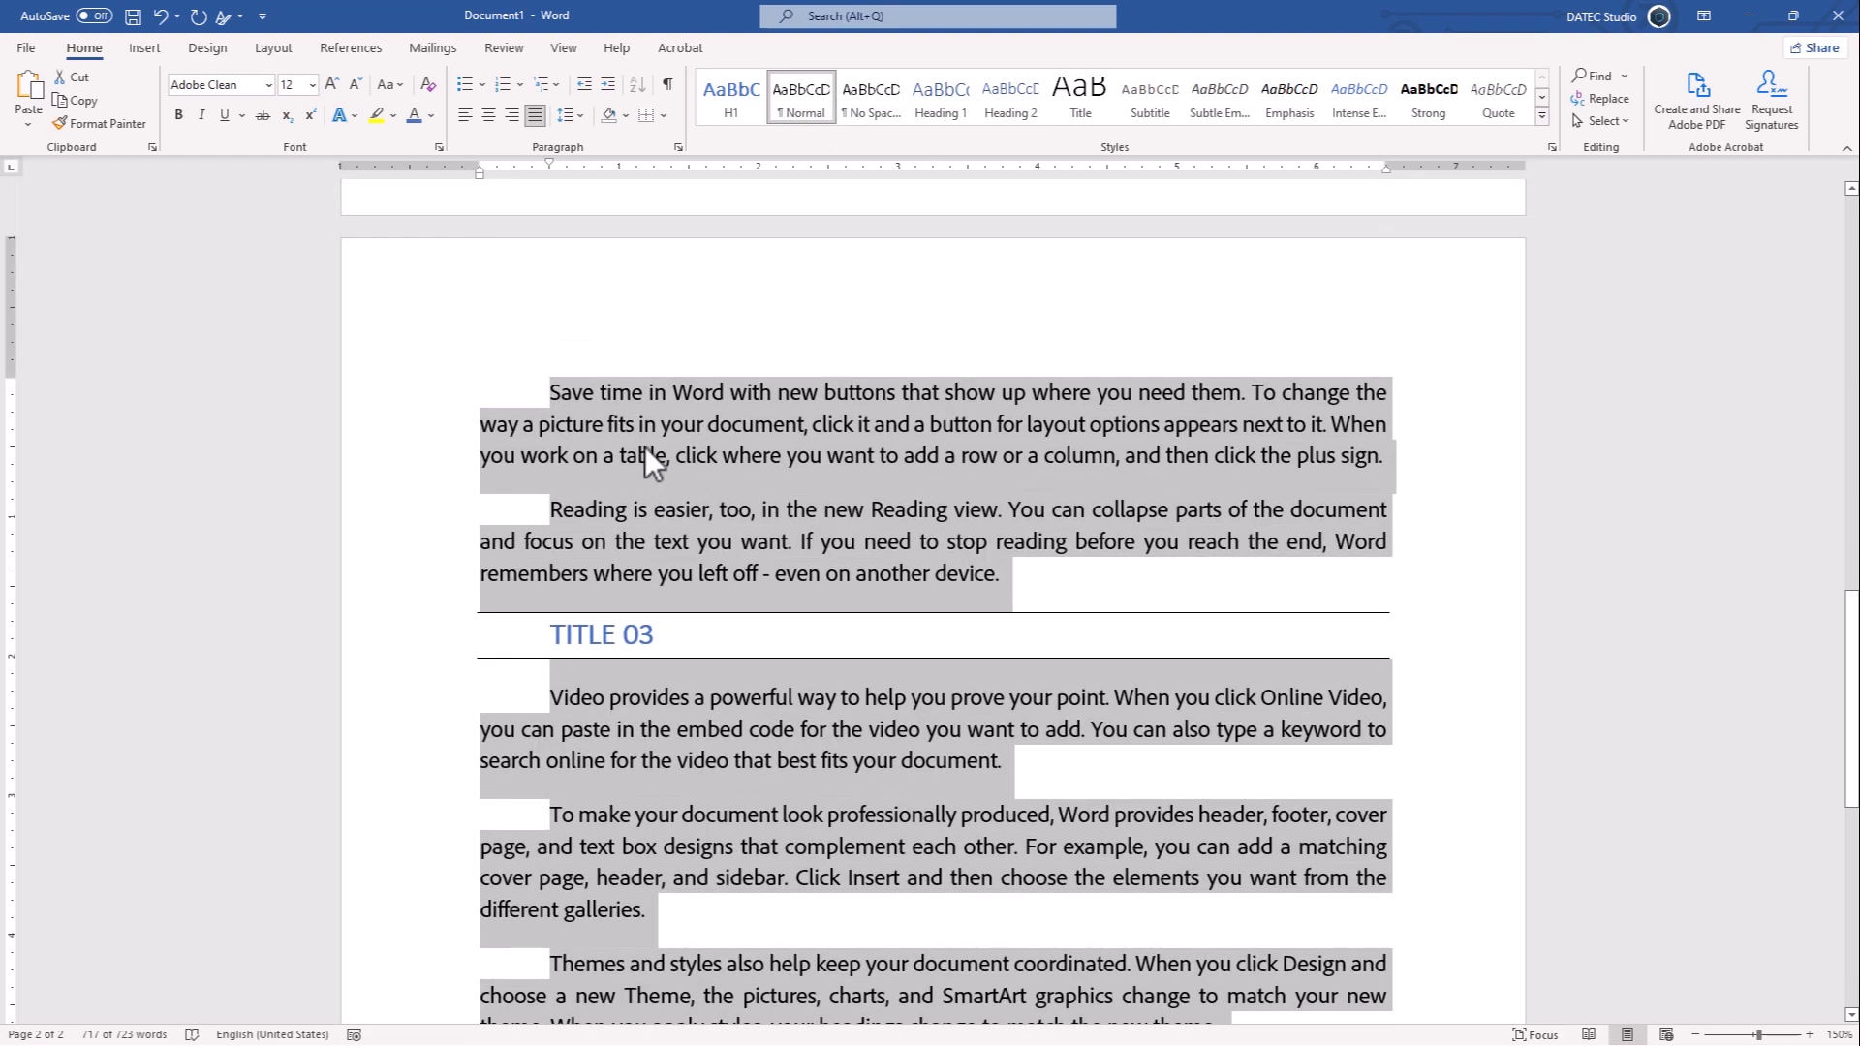
{"action": "scroll", "coordinate": [624, 455], "scroll_direction": "up", "scroll_amount": 7}
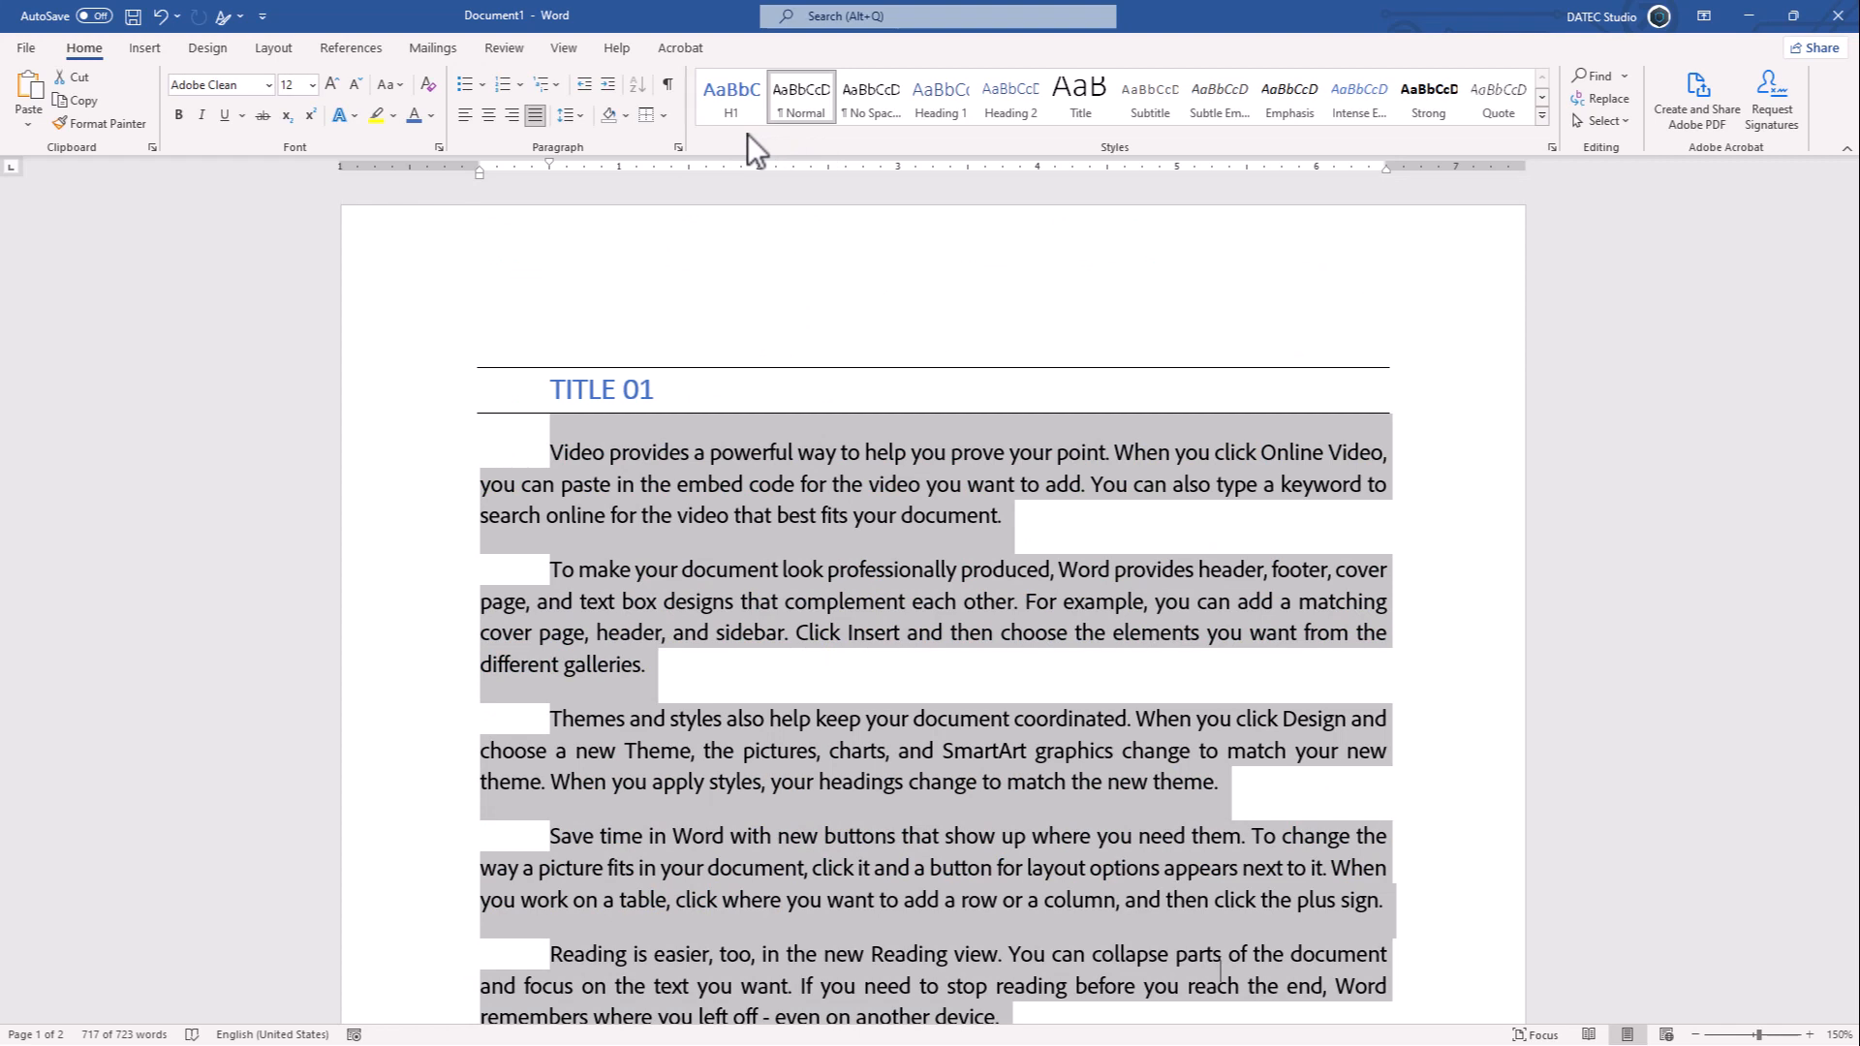
{"action": "left_click", "coordinate": [572, 391]}
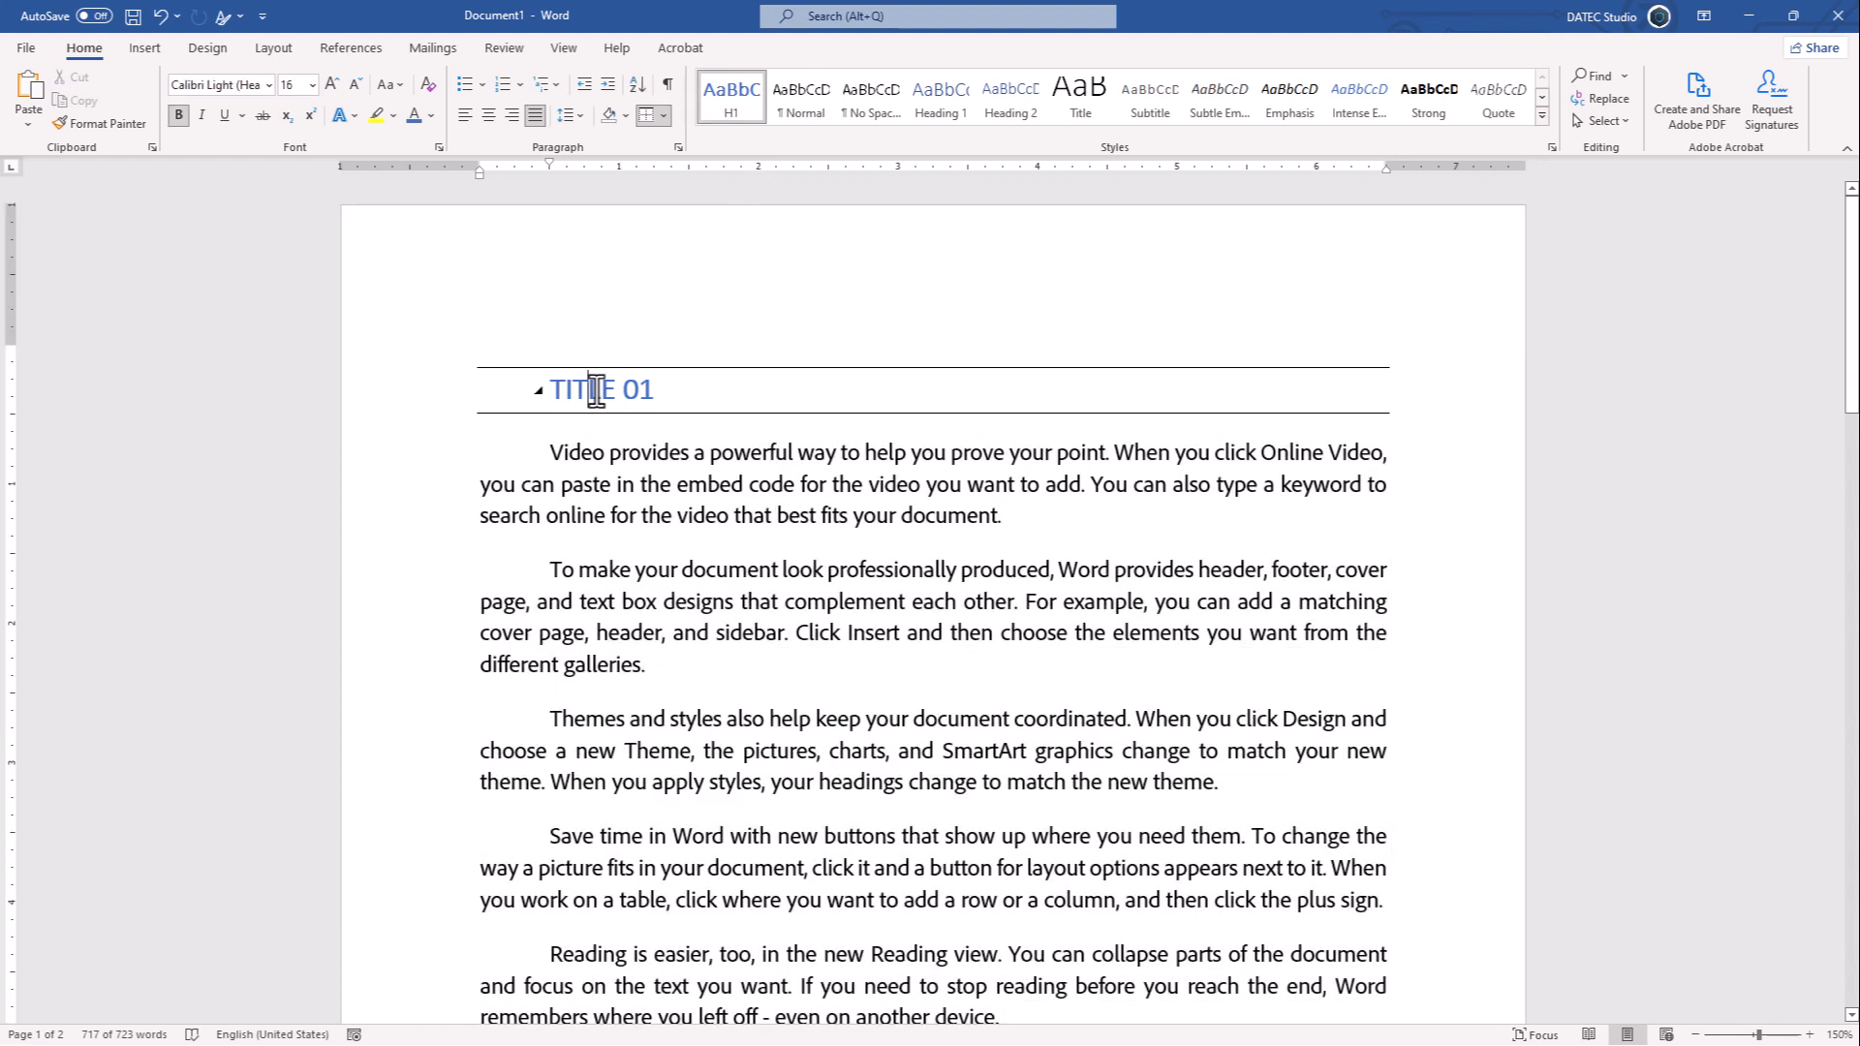
{"action": "right_click", "coordinate": [745, 101]}
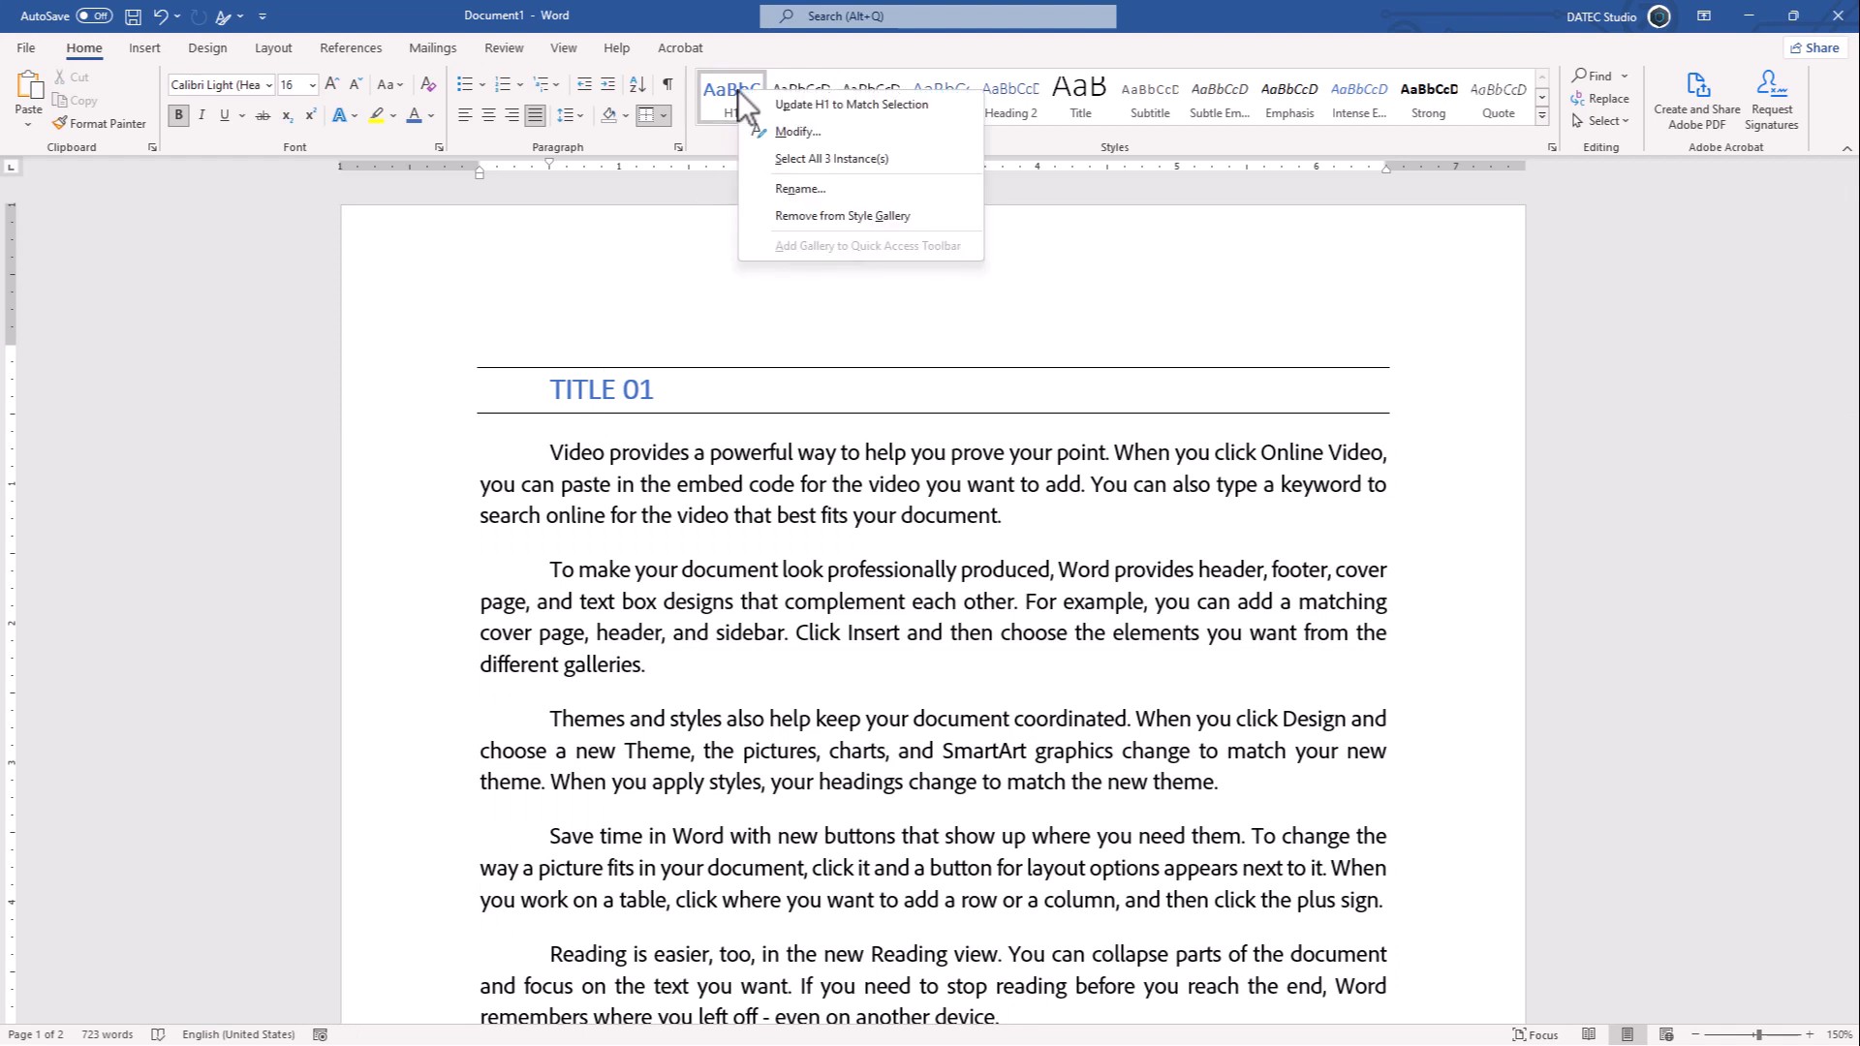
{"action": "left_click", "coordinate": [764, 133]}
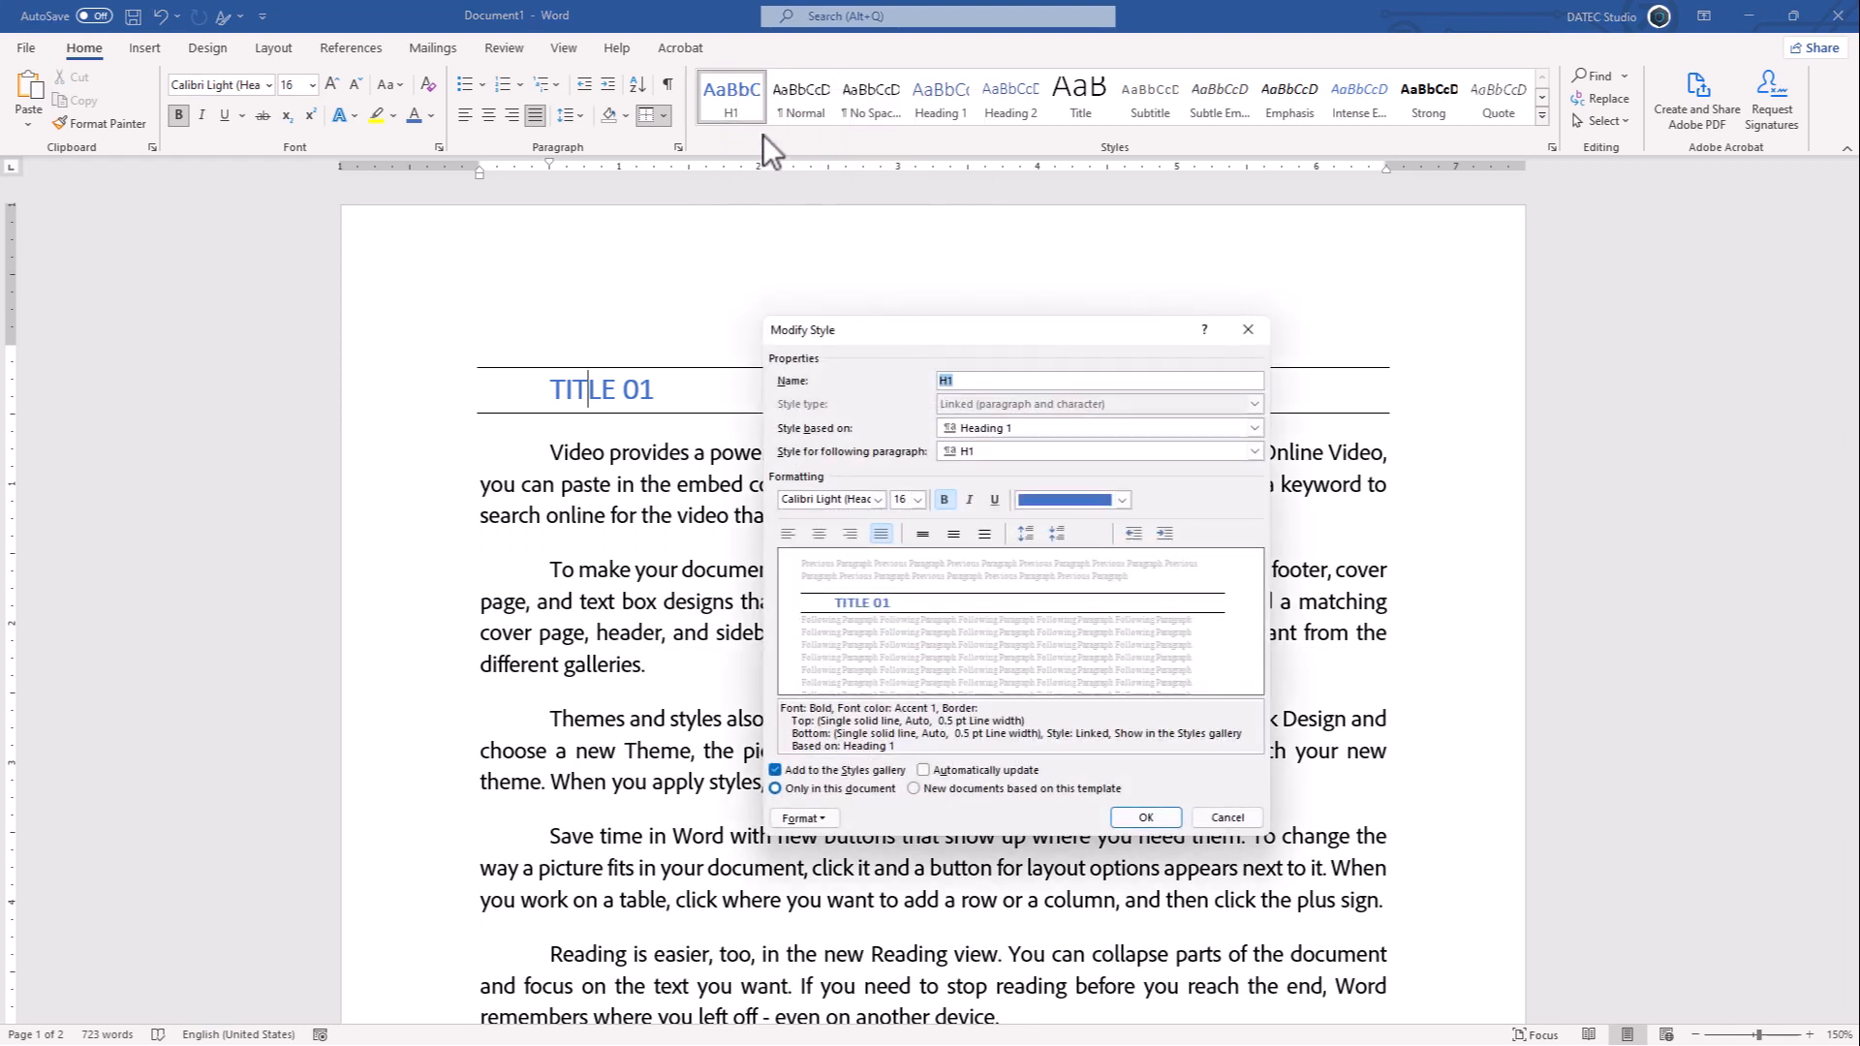
{"action": "left_click", "coordinate": [800, 819]}
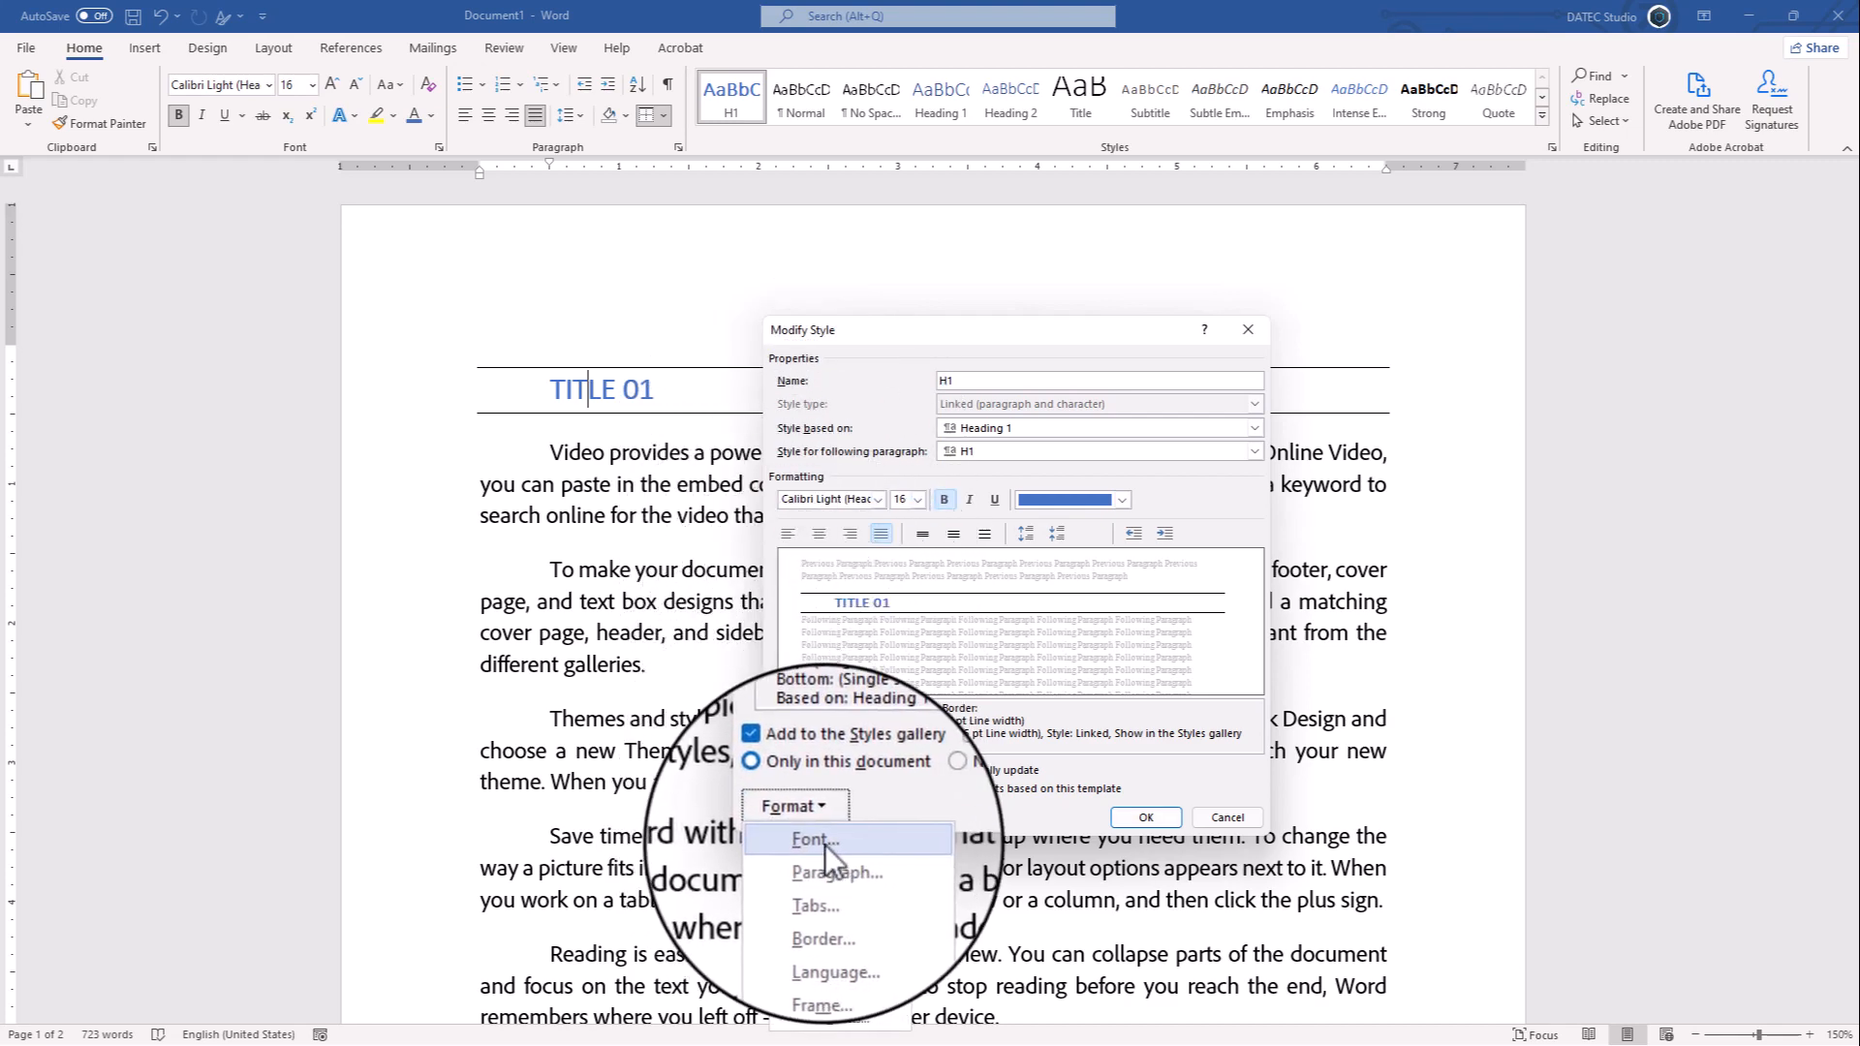
{"action": "left_click", "coordinate": [822, 843]}
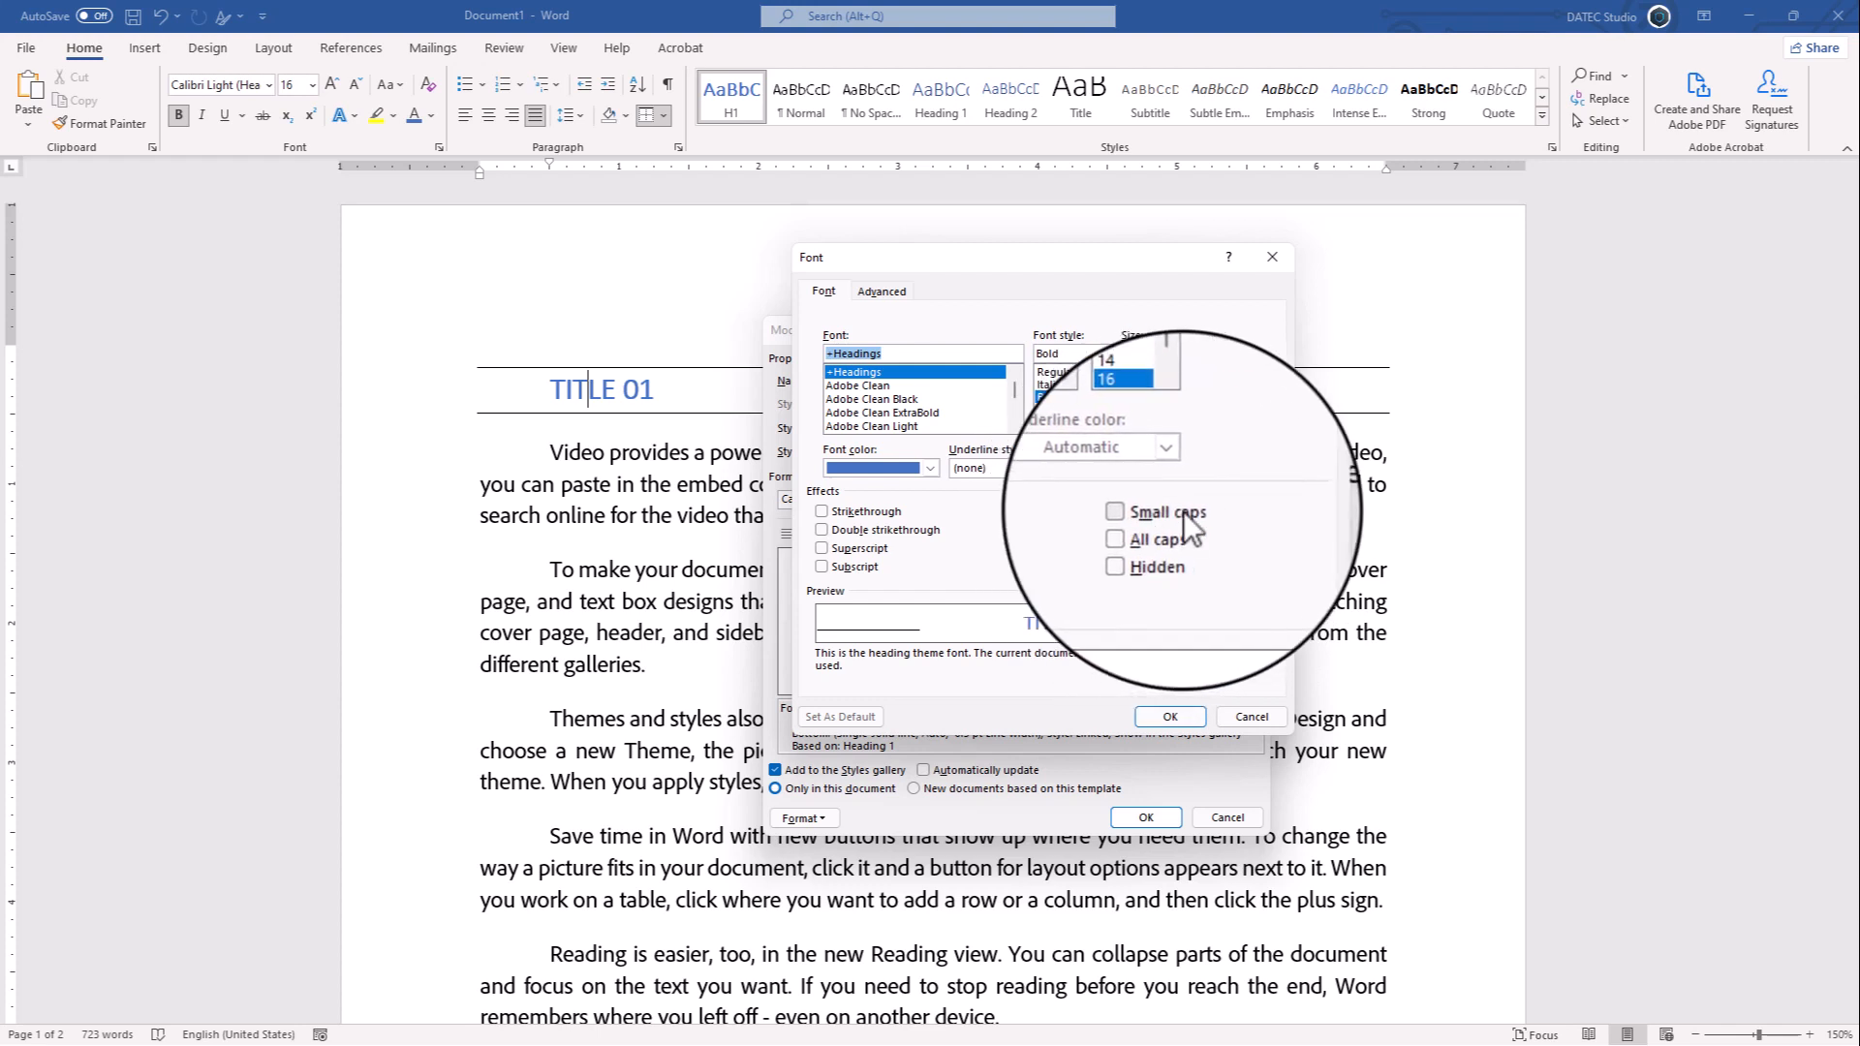
{"action": "left_click", "coordinate": [1159, 512]}
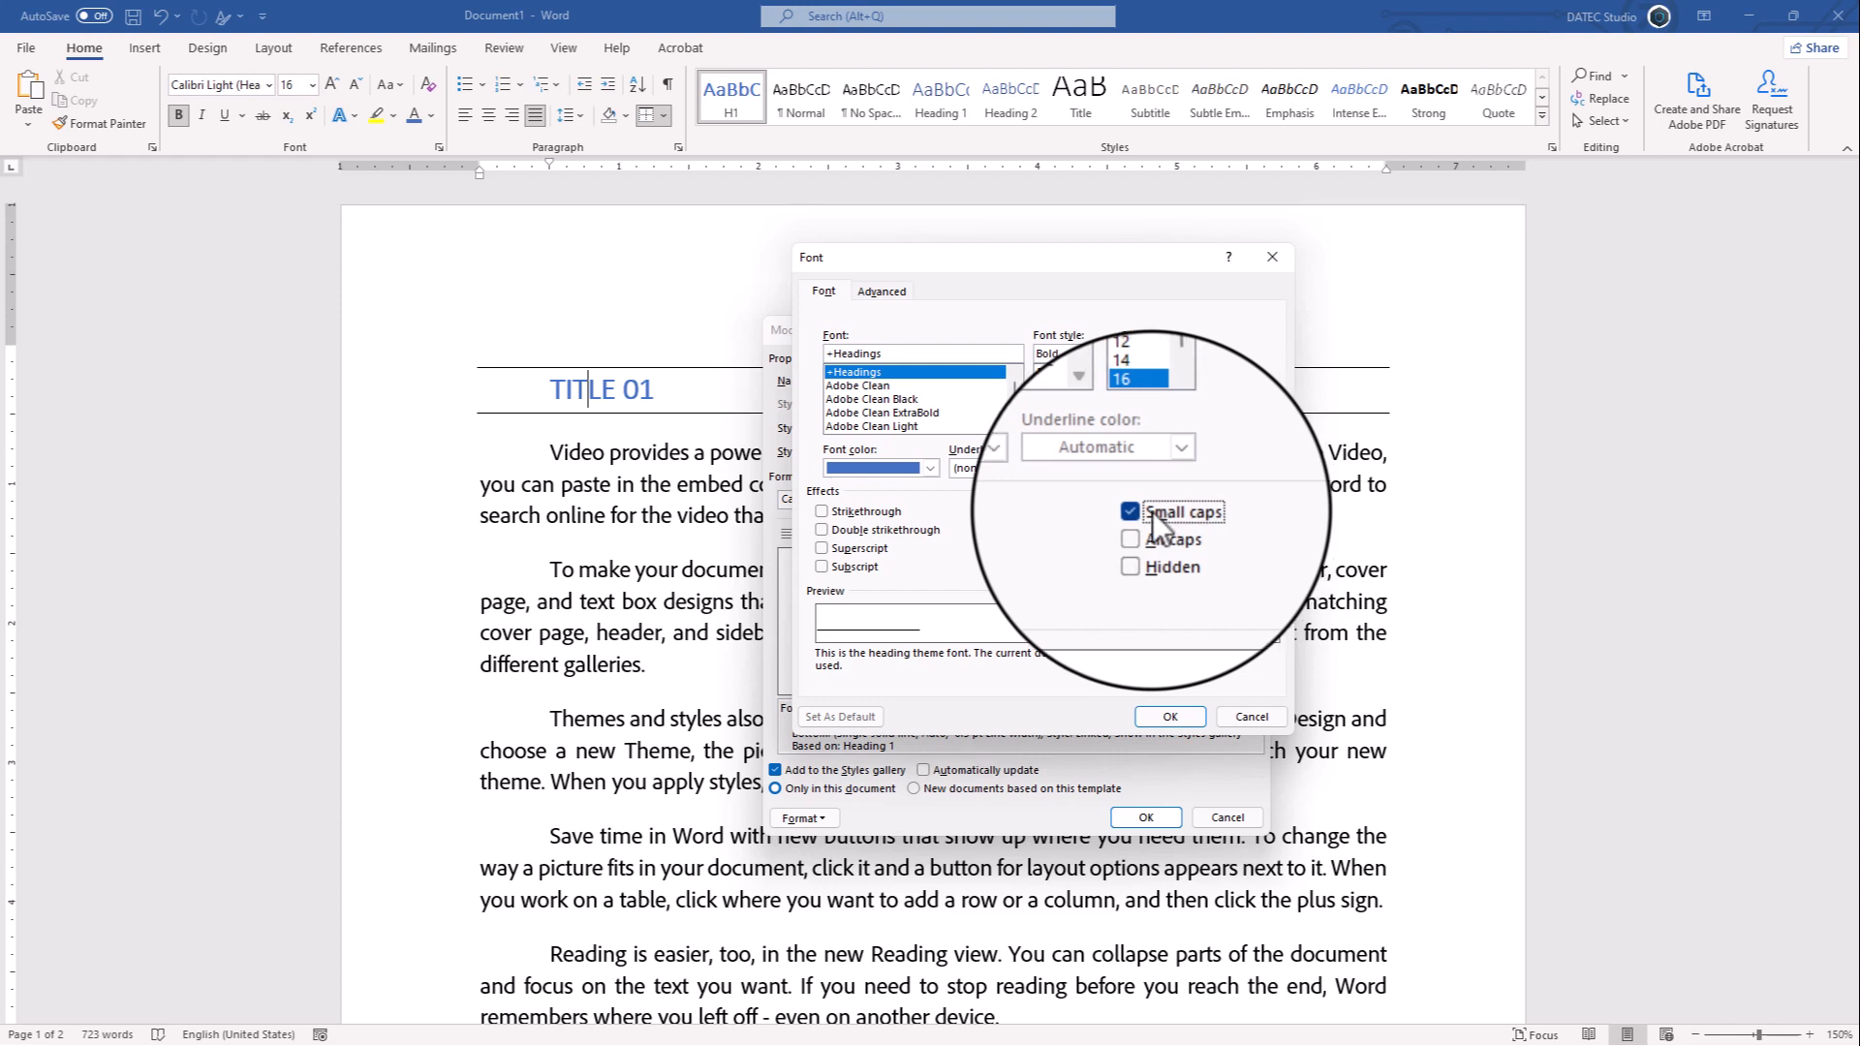
{"action": "left_click", "coordinate": [1175, 717]}
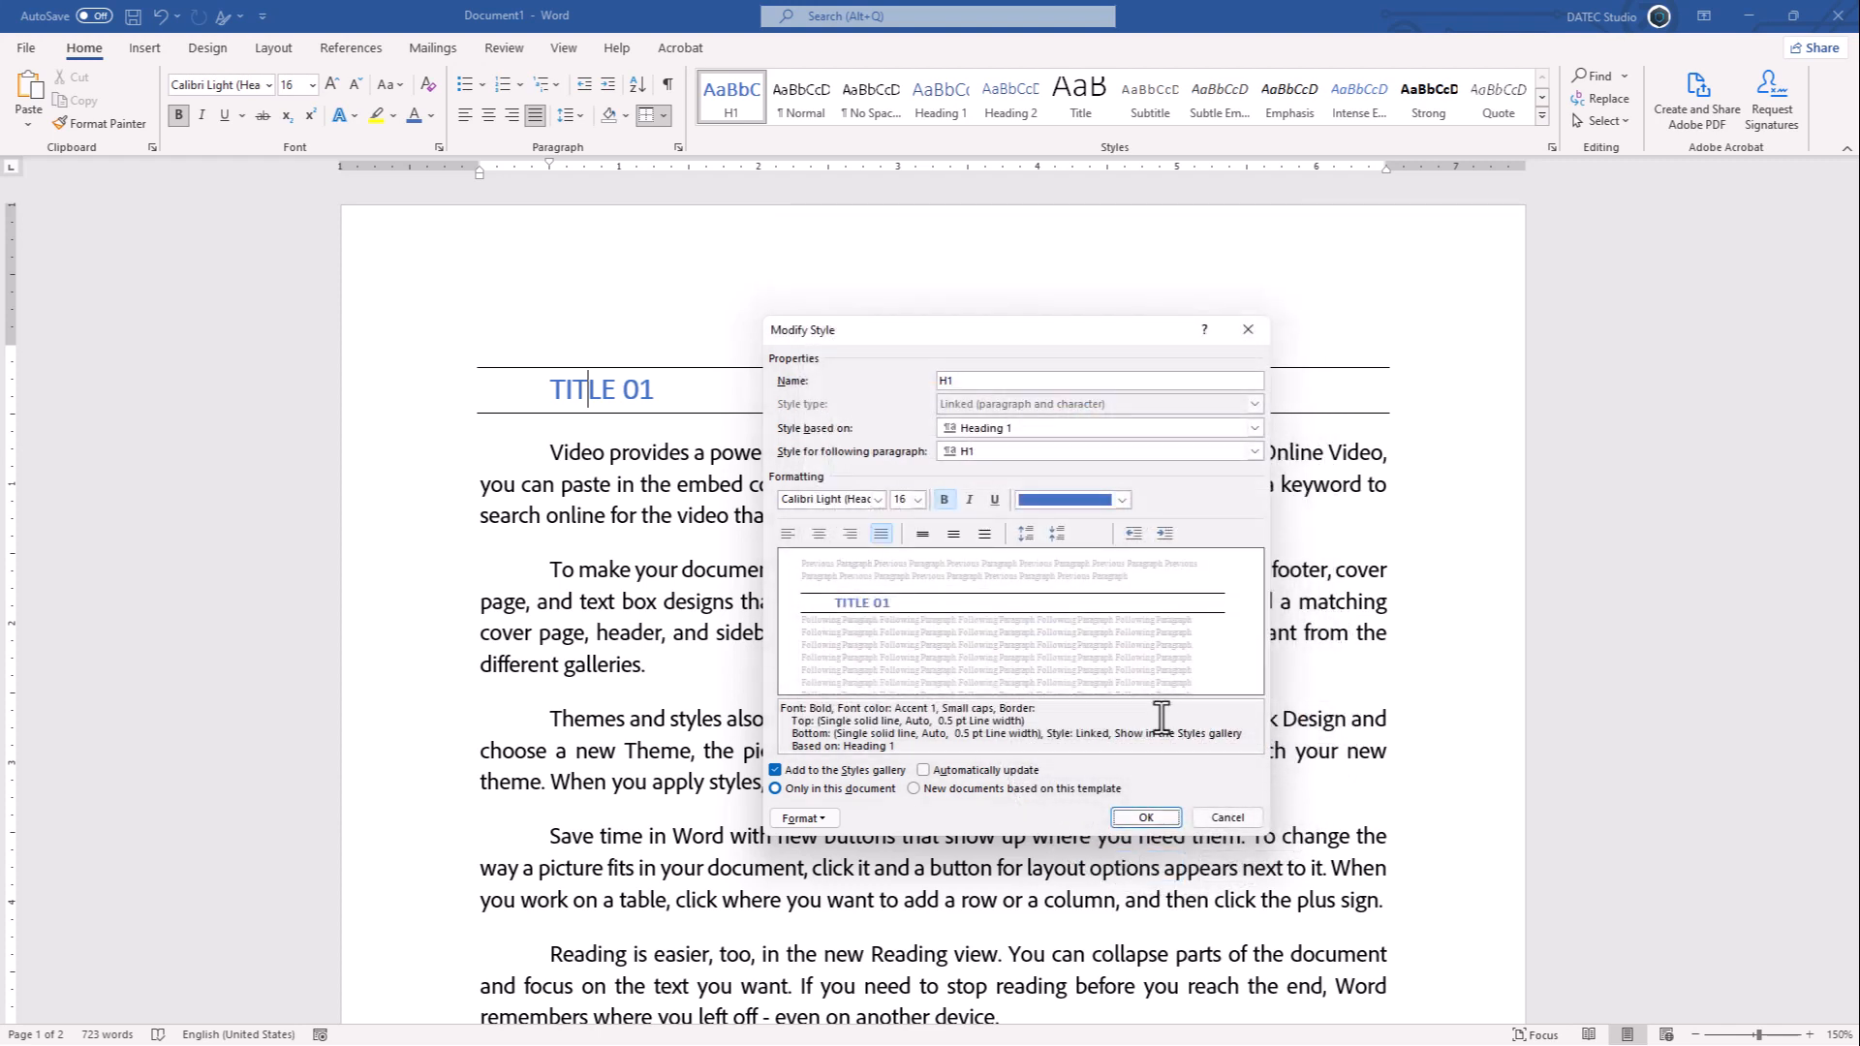
{"action": "left_click", "coordinate": [1146, 818]}
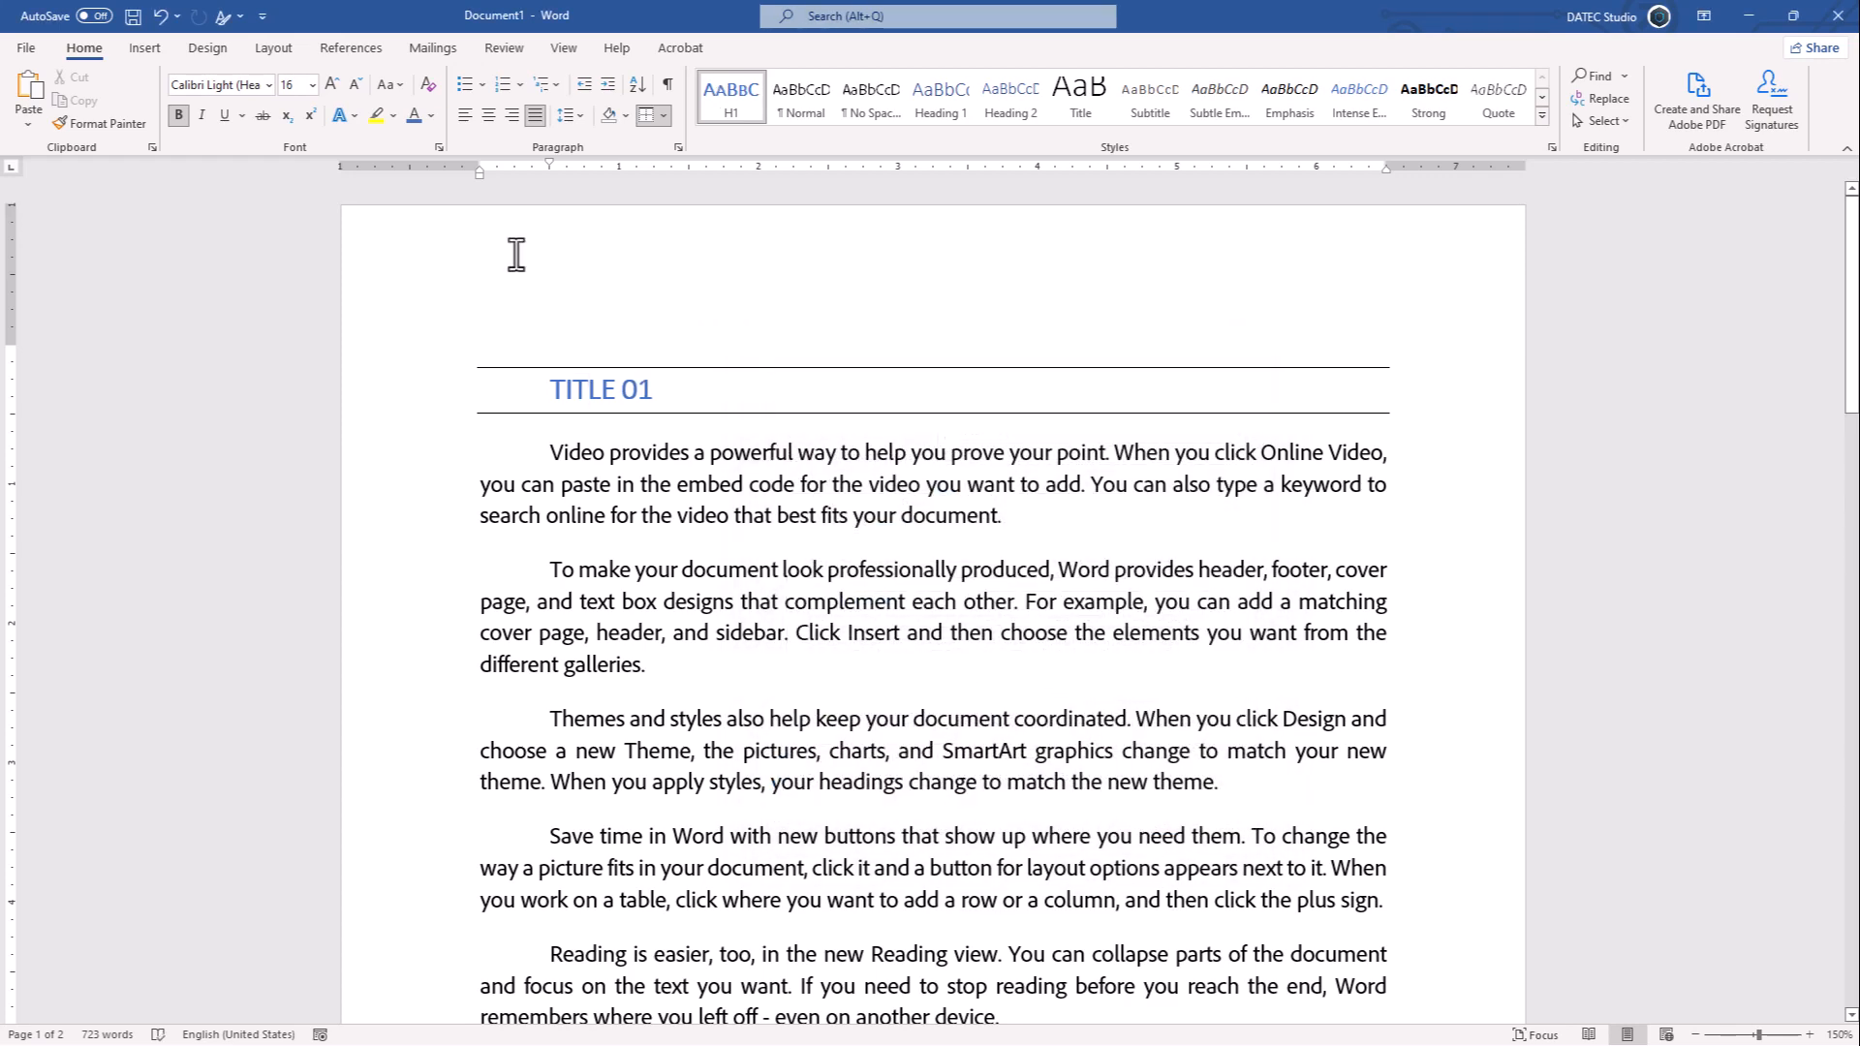
- Select all three H1 headings, toggle small caps and change their case to capitalized words
{"action": "left_click", "coordinate": [393, 91]}
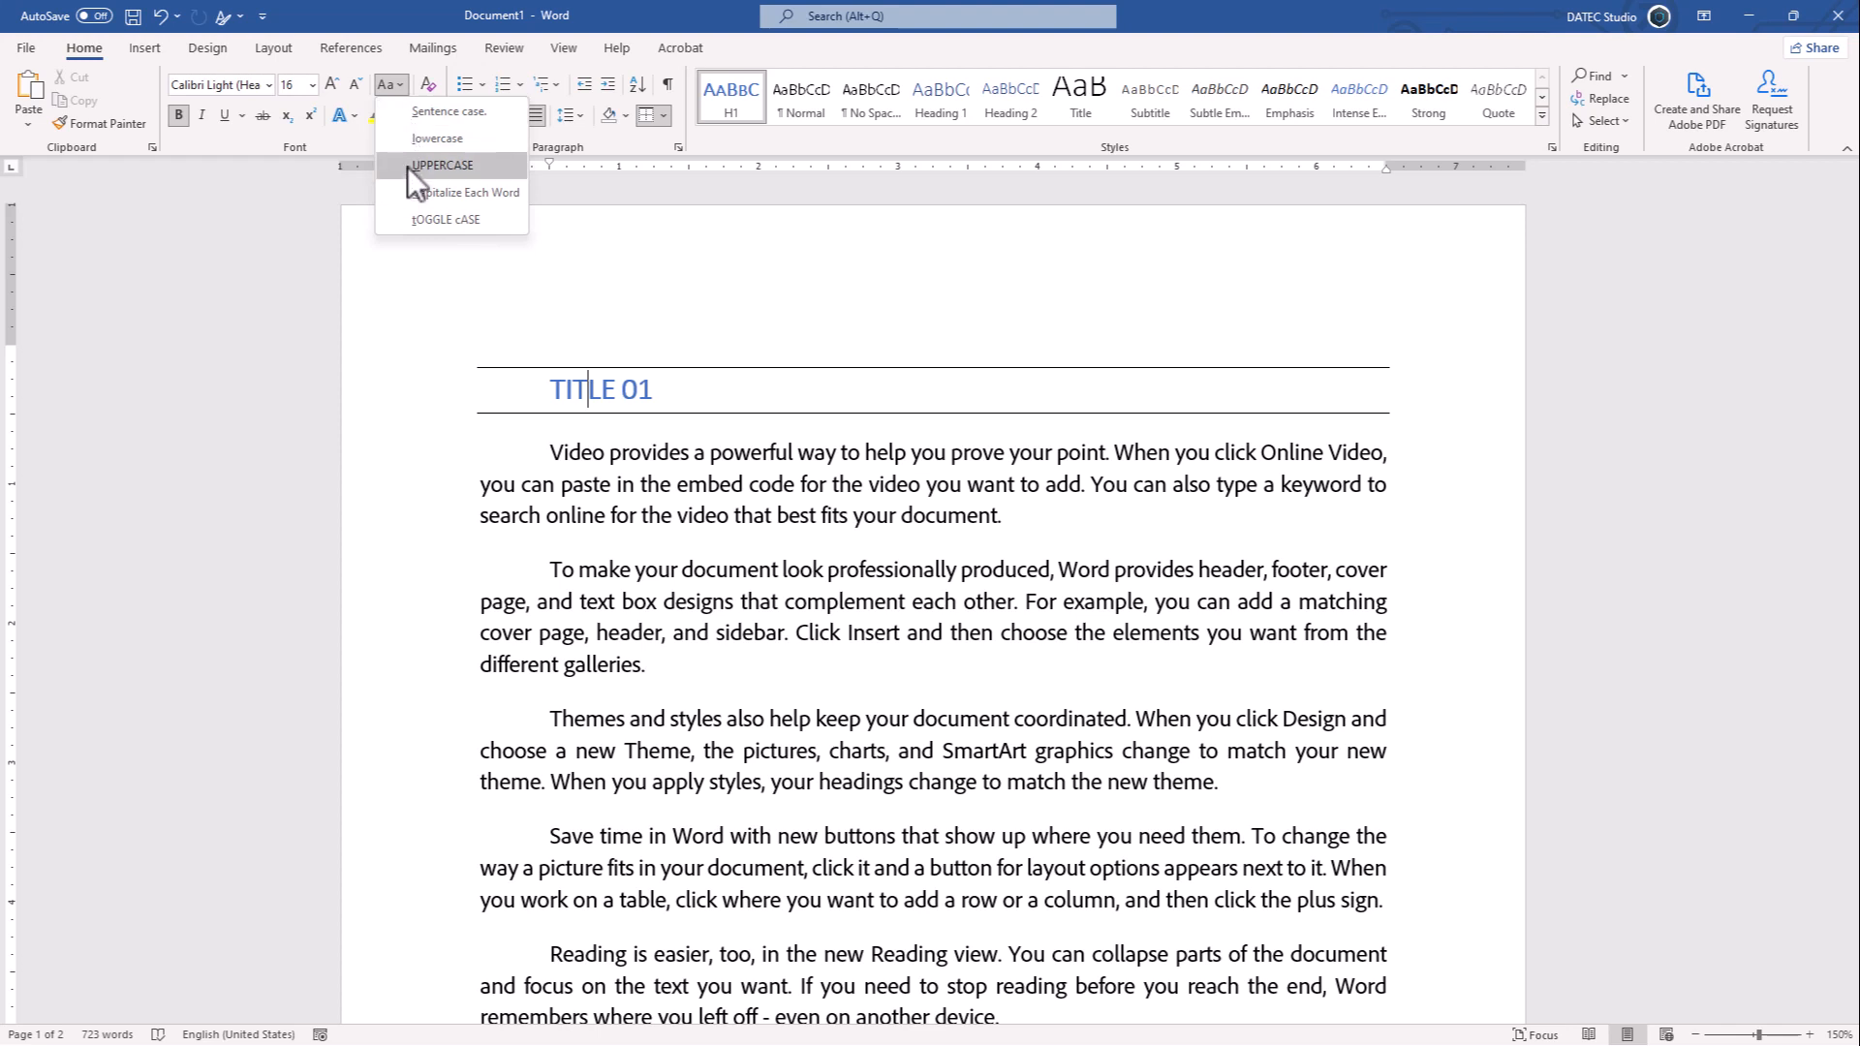
{"action": "right_click", "coordinate": [714, 97]}
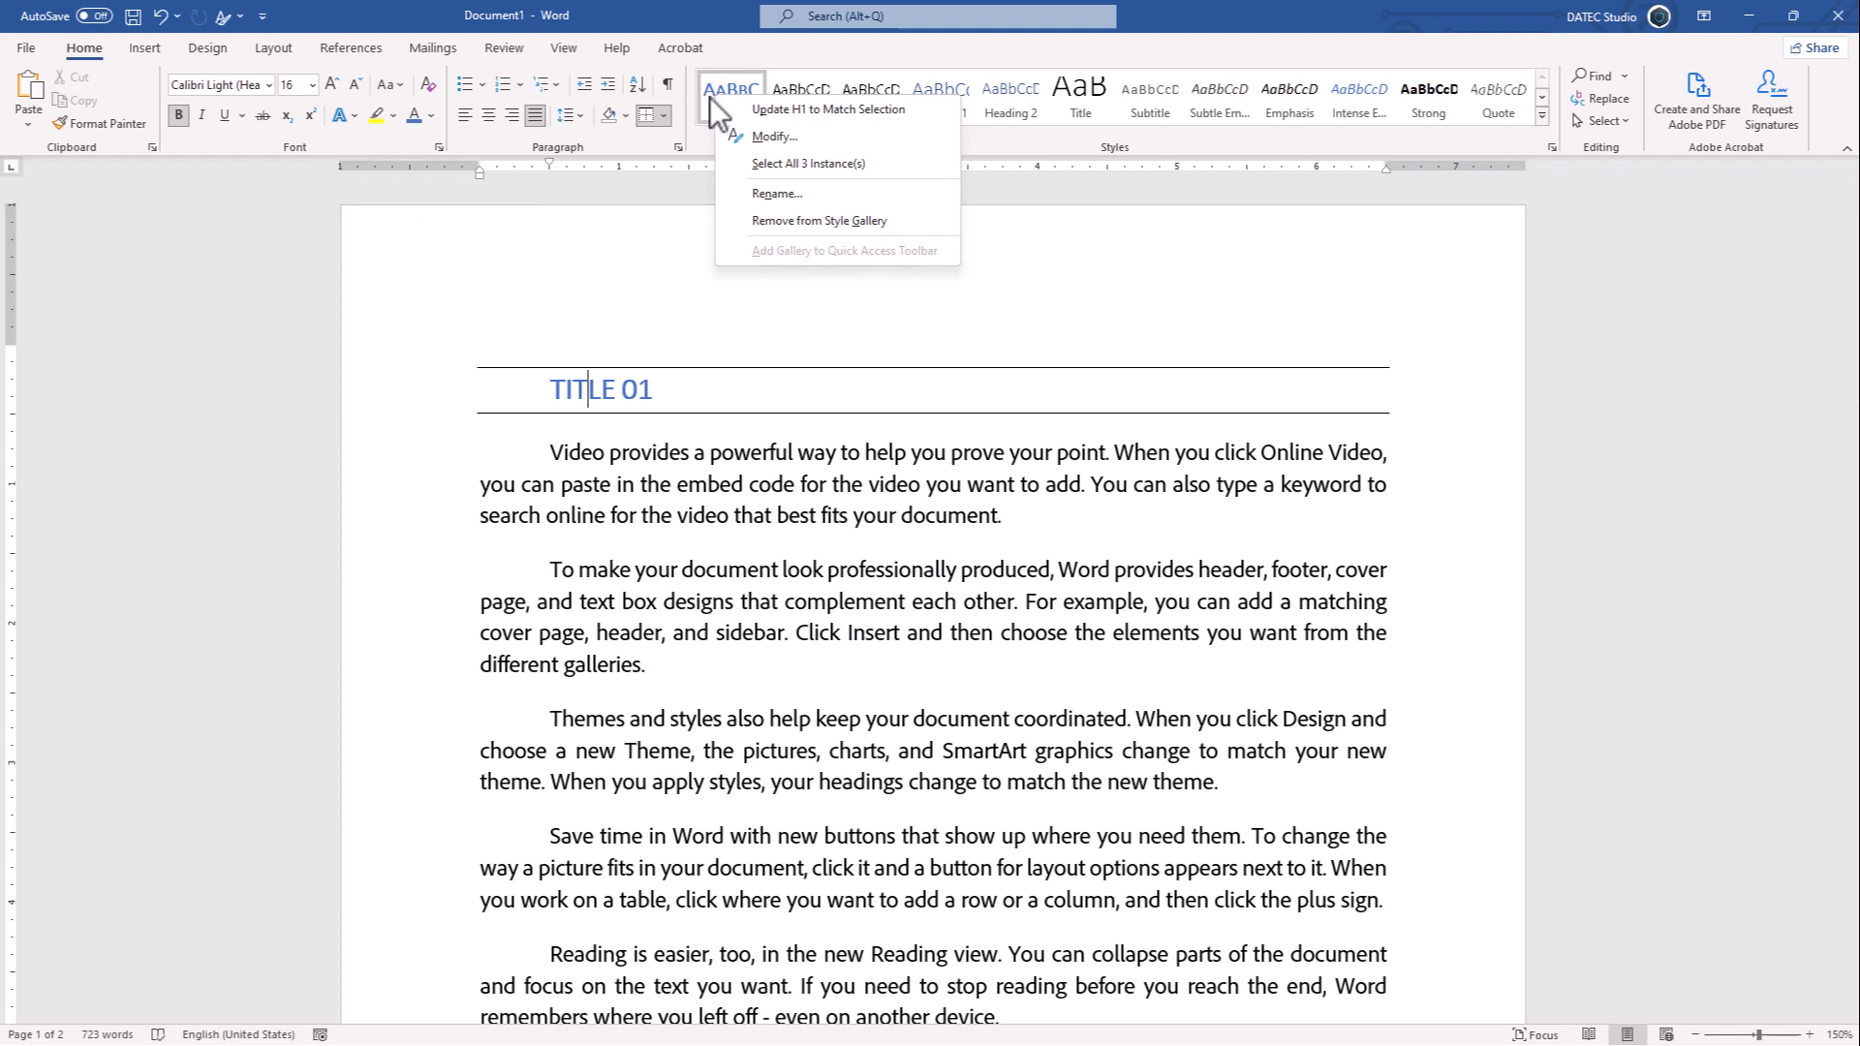
{"action": "left_click", "coordinate": [808, 162]}
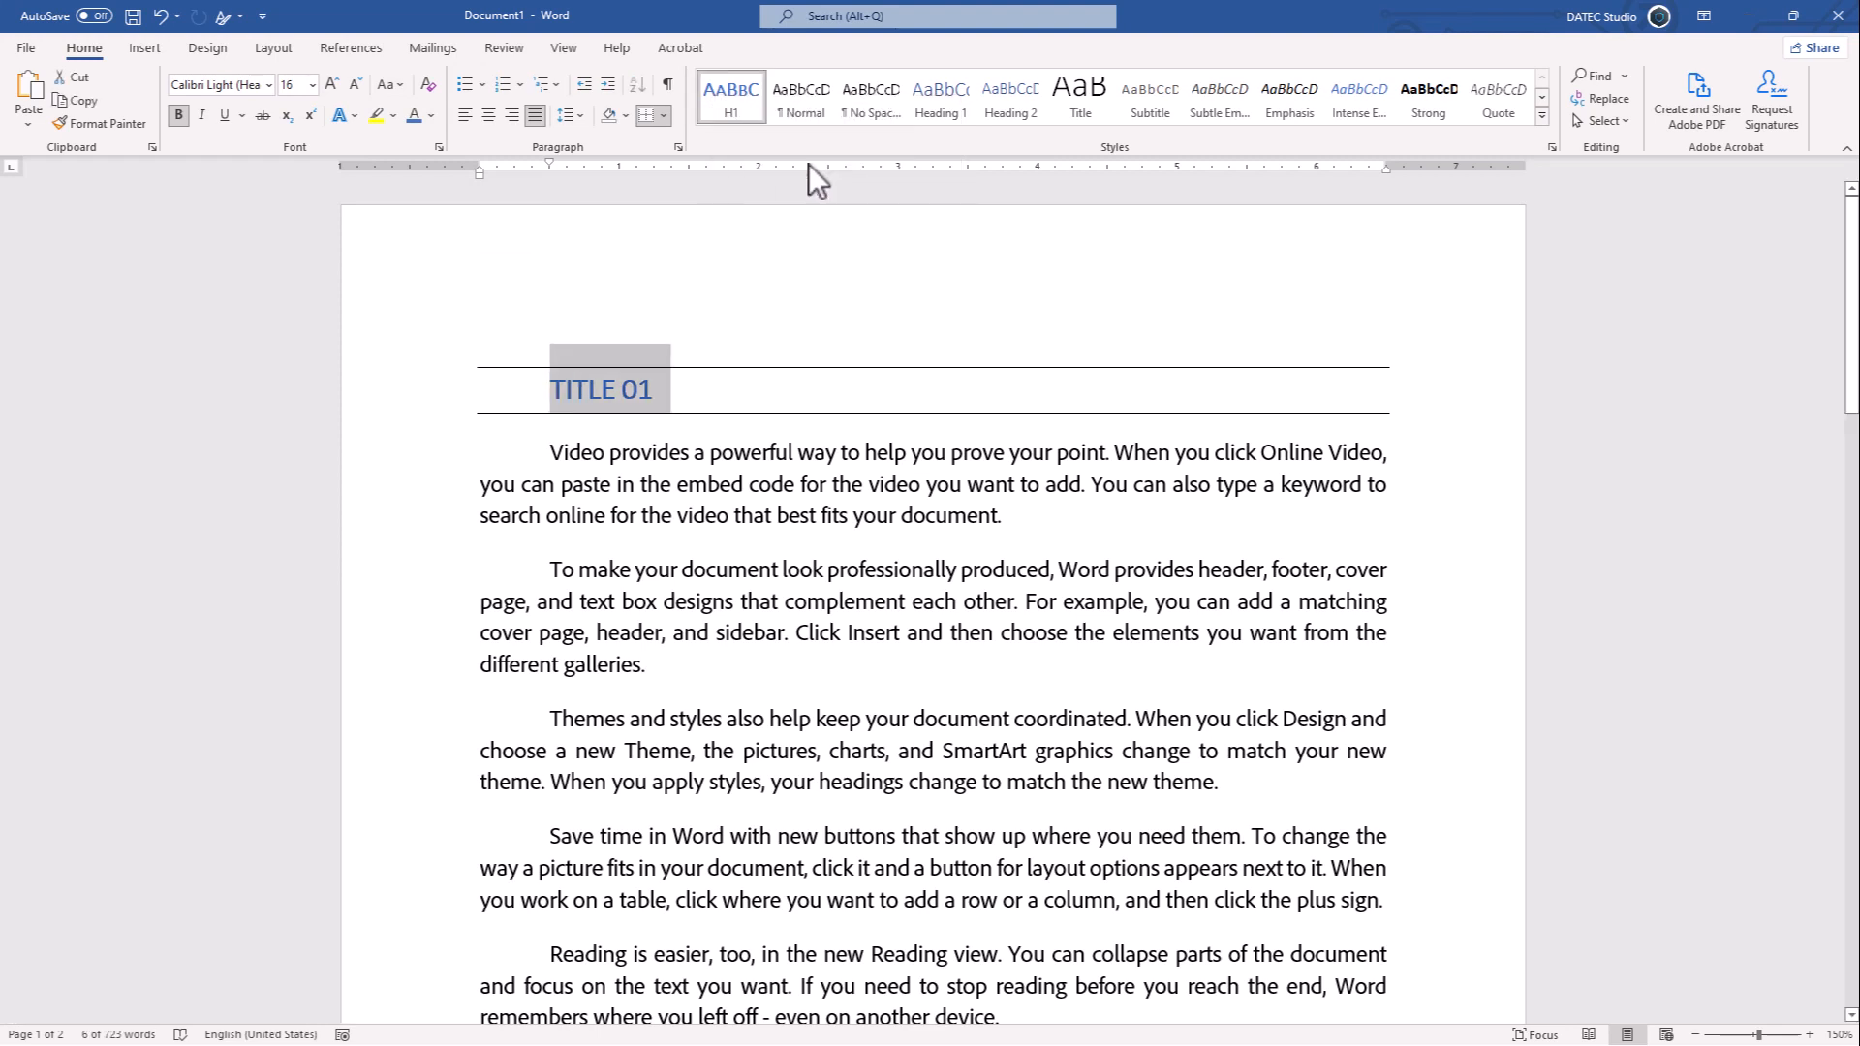
{"action": "key", "text": "ctrl+shift+k"}
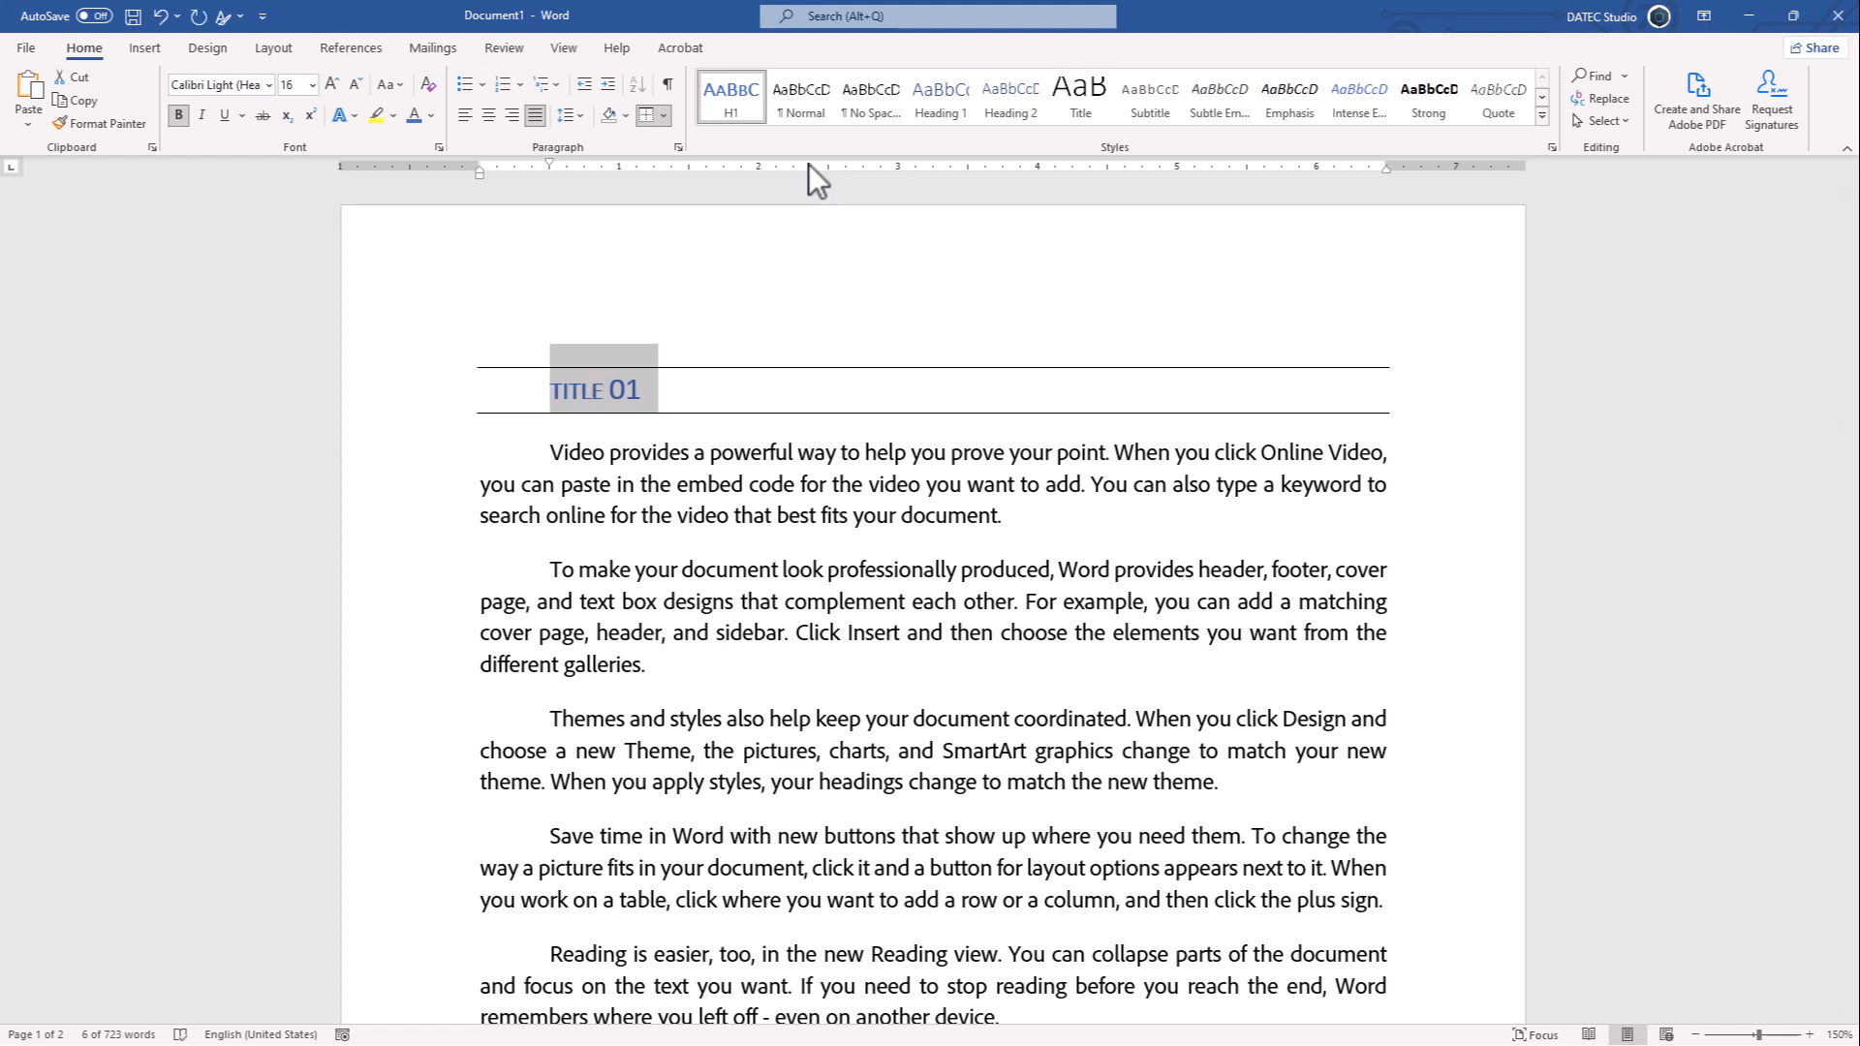
{"action": "key", "text": "shift+F3"}
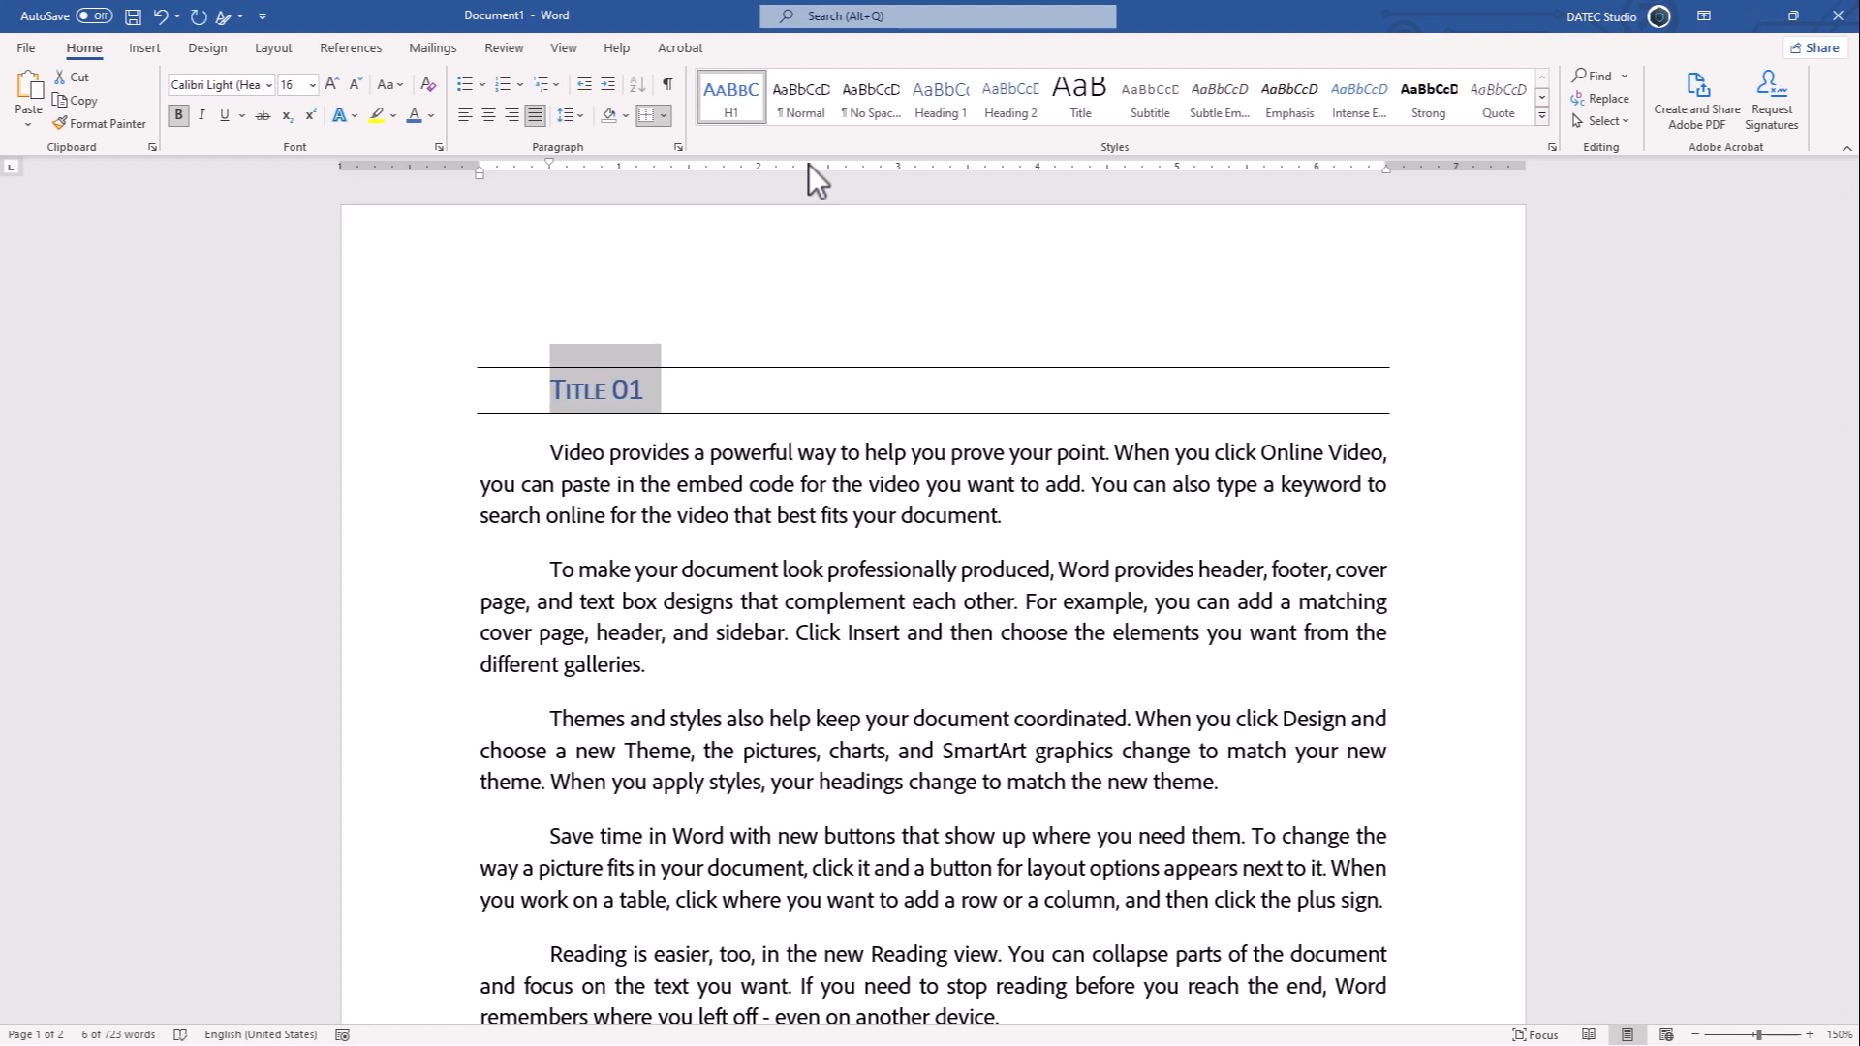